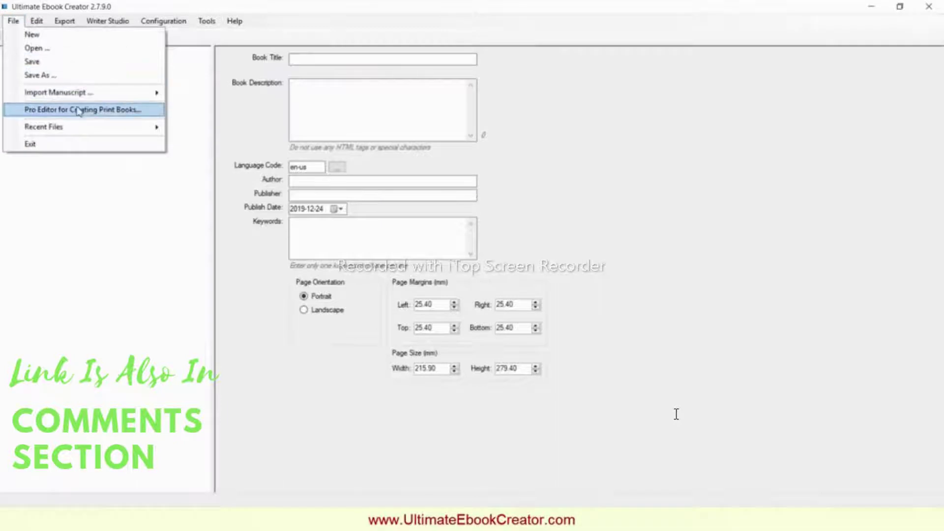
# - Start an image pages manuscript import and choose the UEC demo\workflow 2\images folder on the desktop as the image source
pyautogui.moveTo(81, 94)
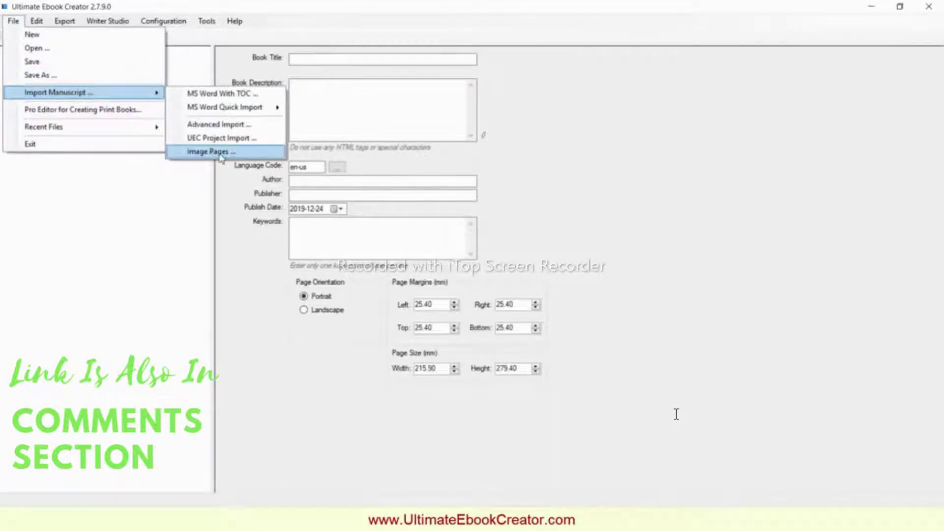
pyautogui.click(250, 153)
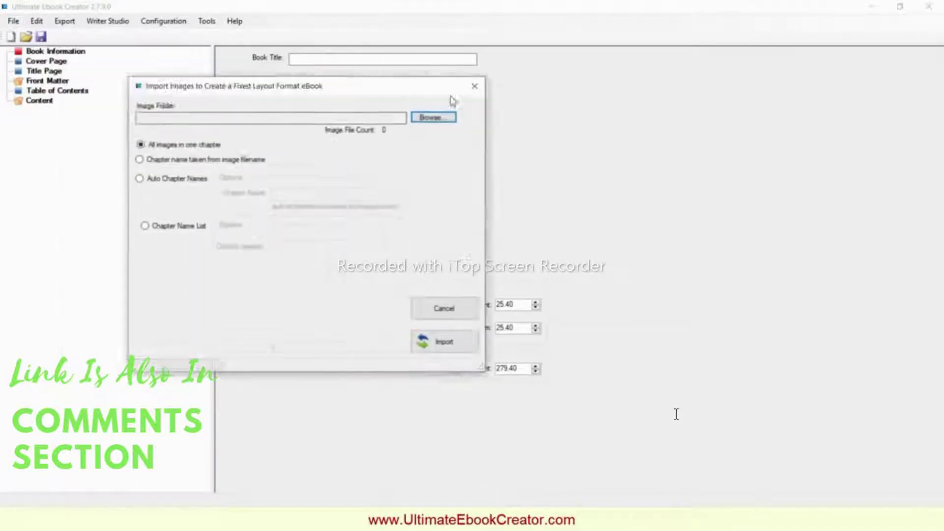
pyautogui.click(690, 130)
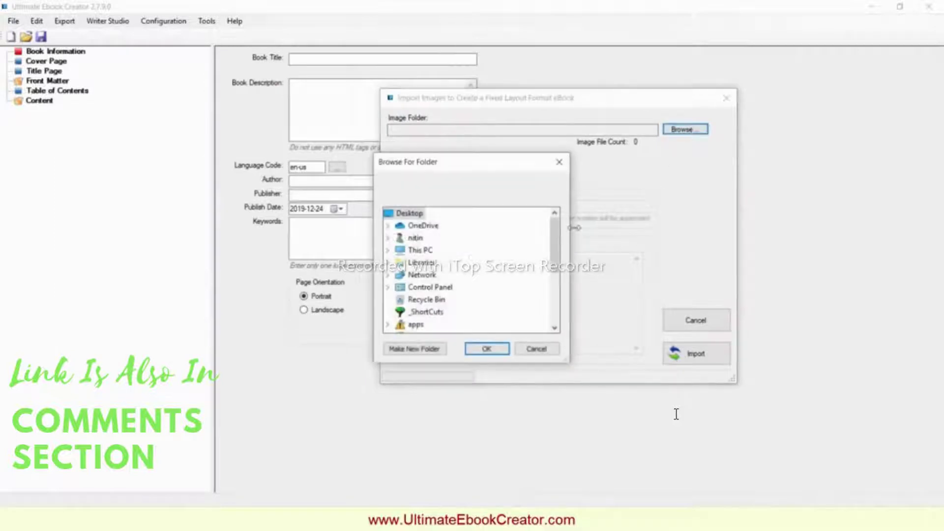
pyautogui.moveTo(554, 238); pyautogui.dragTo(554, 305)
pyautogui.click(388, 325)
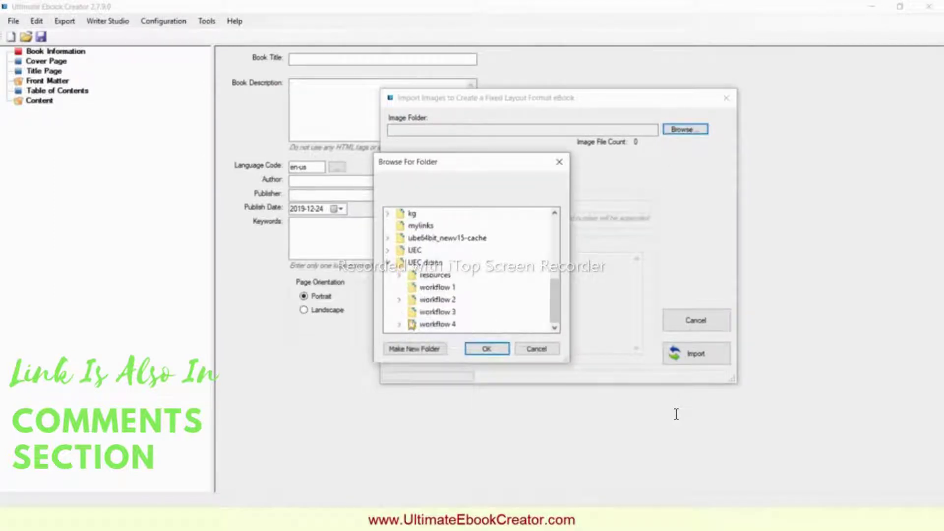
pyautogui.click(399, 300)
pyautogui.click(439, 324)
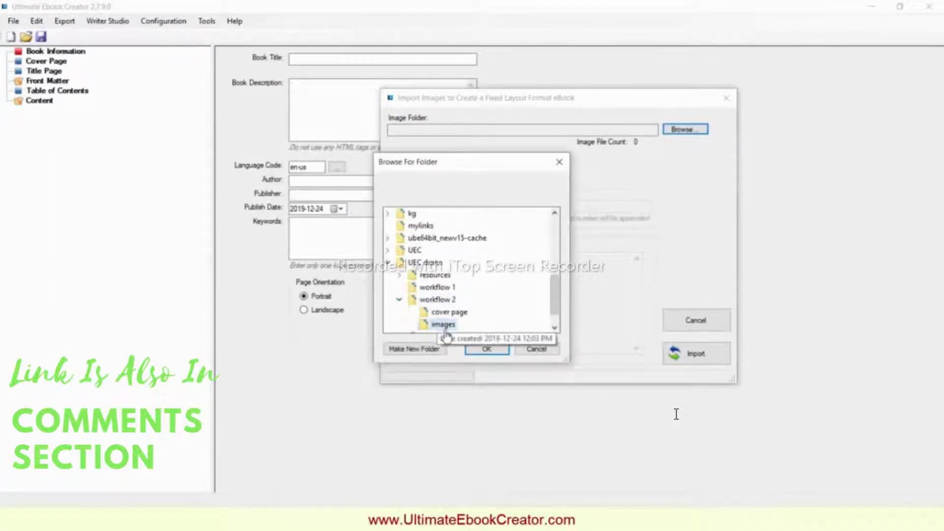
pyautogui.click(487, 349)
# - Import the images with each chapter name taken from the image filename
pyautogui.click(484, 178)
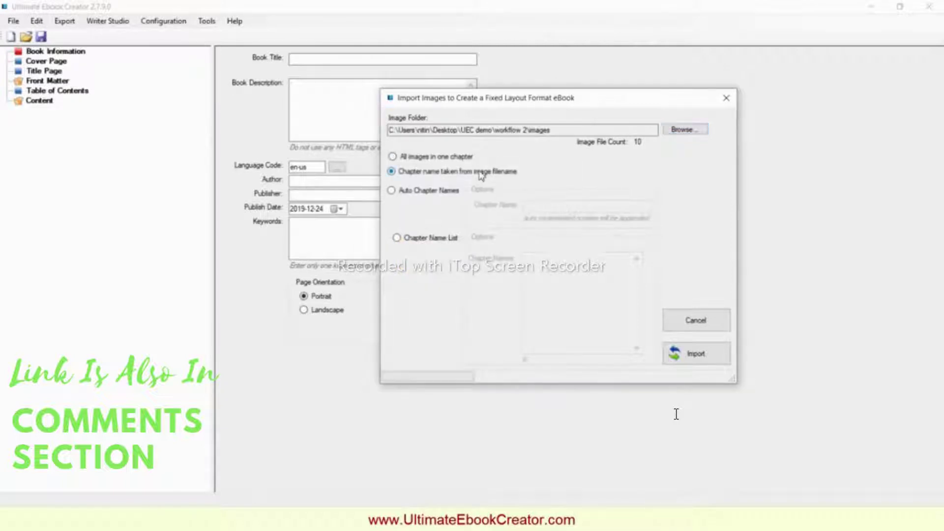
pyautogui.moveTo(533, 100); pyautogui.dragTo(282, 143)
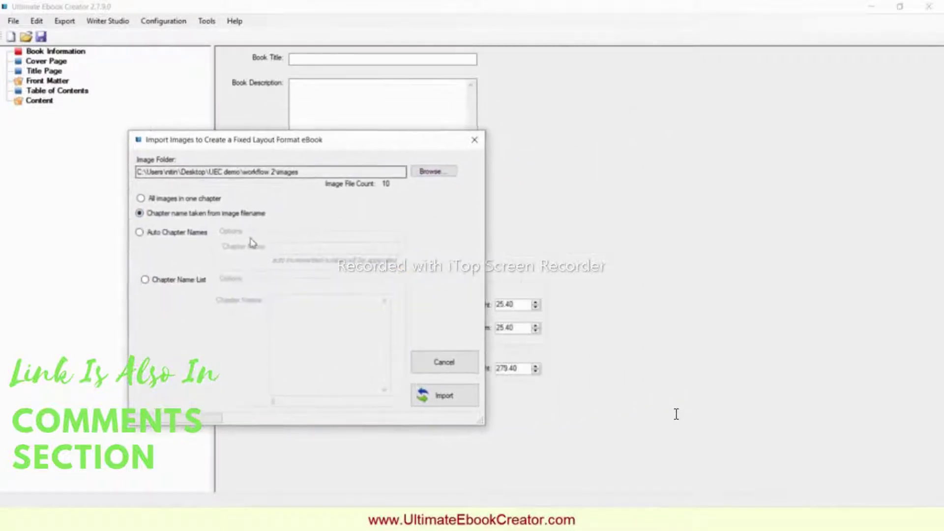
pyautogui.click(463, 402)
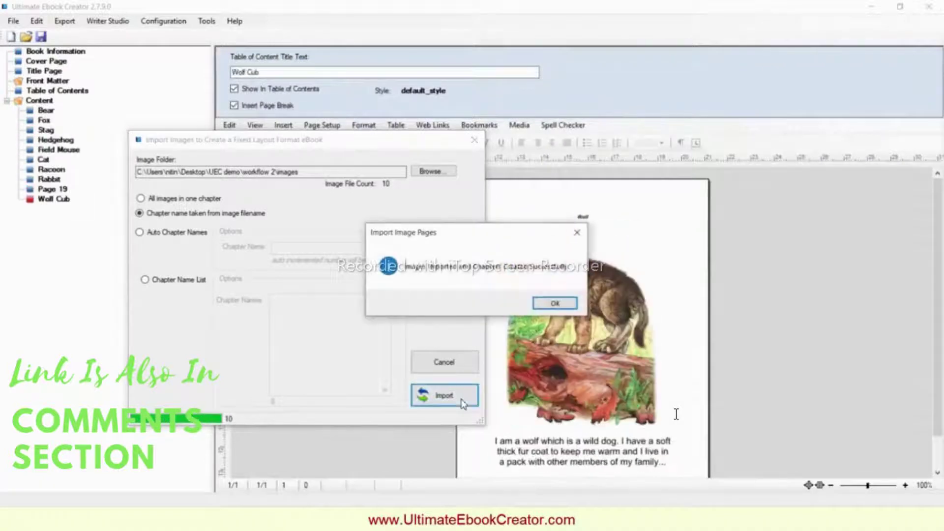
pyautogui.click(553, 303)
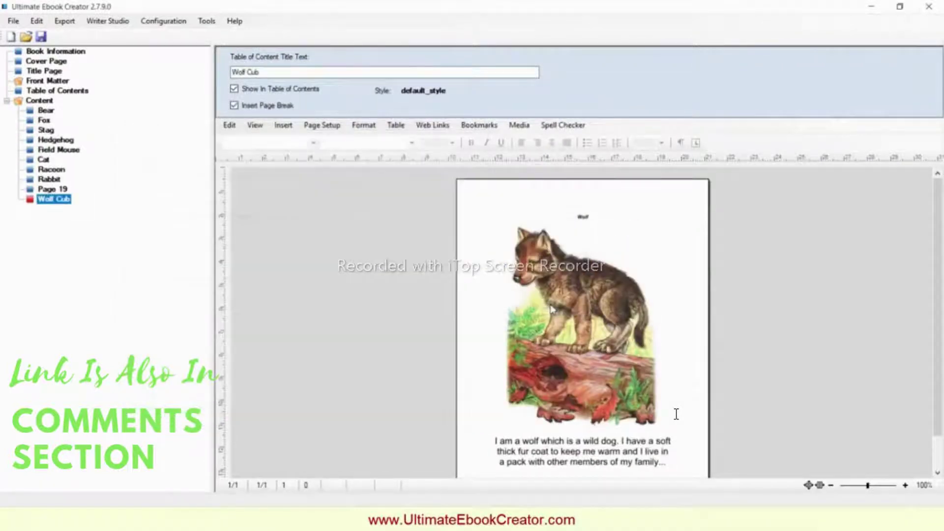
# - Review the imported chapter pages from Bear through Cat
pyautogui.click(46, 111)
pyautogui.click(47, 121)
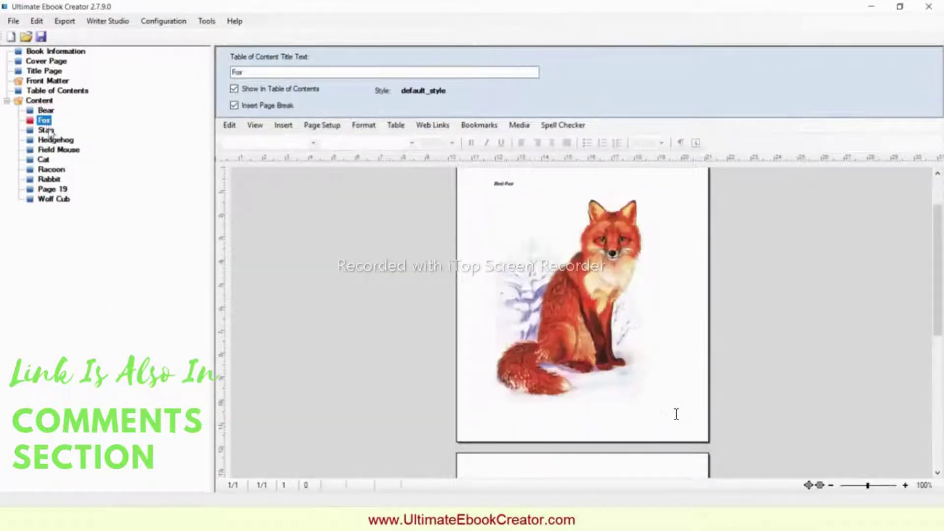
pyautogui.click(47, 130)
pyautogui.click(56, 141)
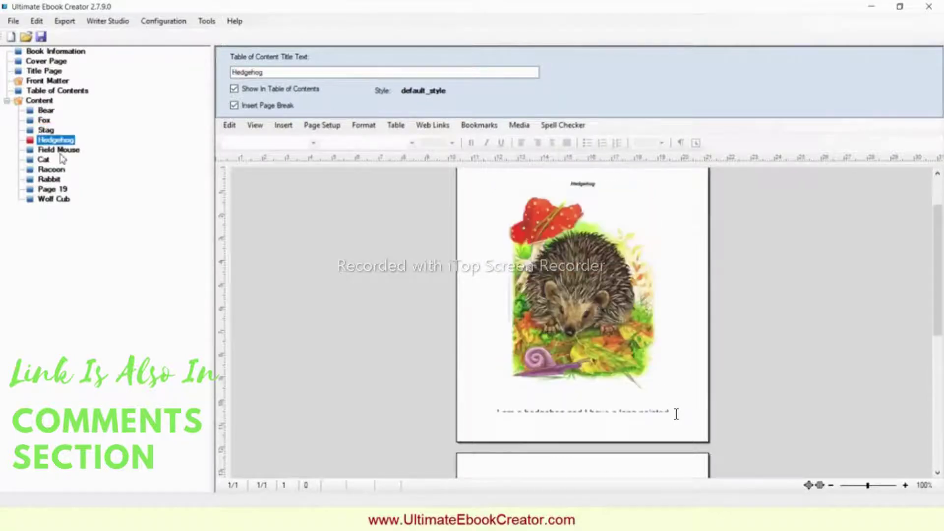
pyautogui.click(59, 150)
pyautogui.click(43, 160)
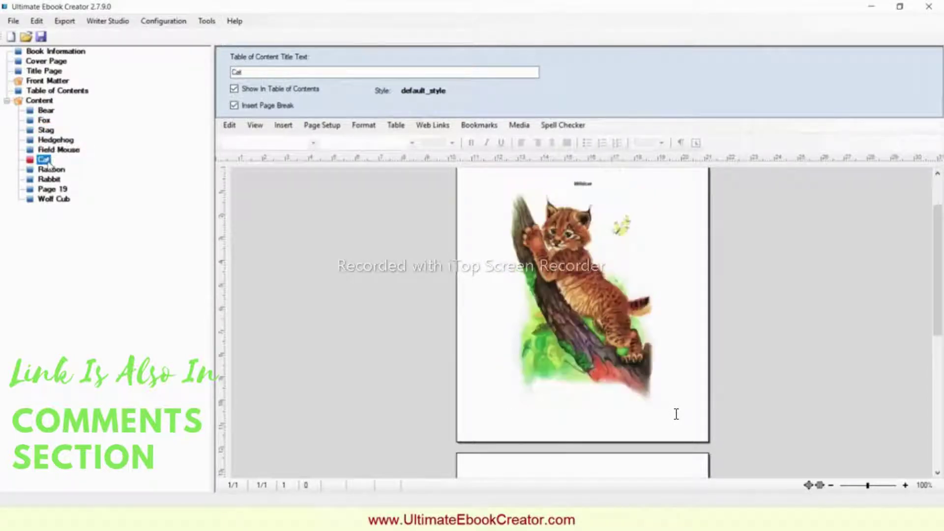
# - Try appending extra digits to the Bear chapter's table of contents title and remove them
pyautogui.click(45, 110)
pyautogui.click(261, 71)
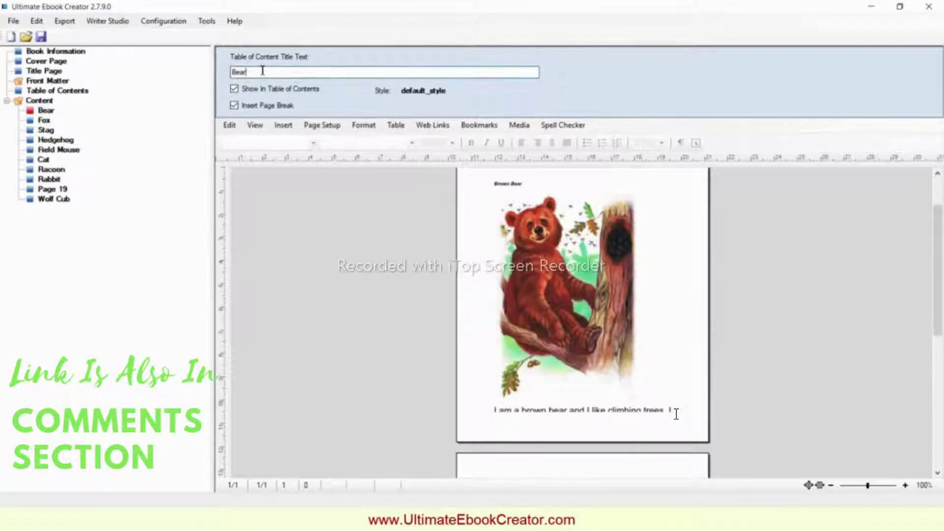
pyautogui.write('11111')
pyautogui.press('BackSpace')
pyautogui.press('BackSpace')
pyautogui.press('BackSpace')
pyautogui.press('BackSpace')
# - Fill in the book information with title Animal Book for Children, description, author, publisher and keywords, and set all page margins to 0.00 mm
pyautogui.click(75, 53)
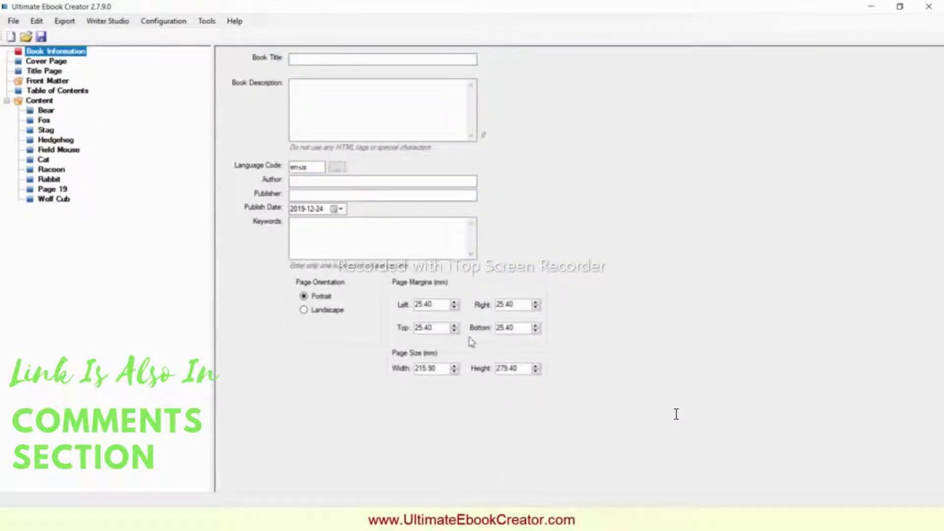
pyautogui.rightClick(489, 289)
pyautogui.click(531, 295)
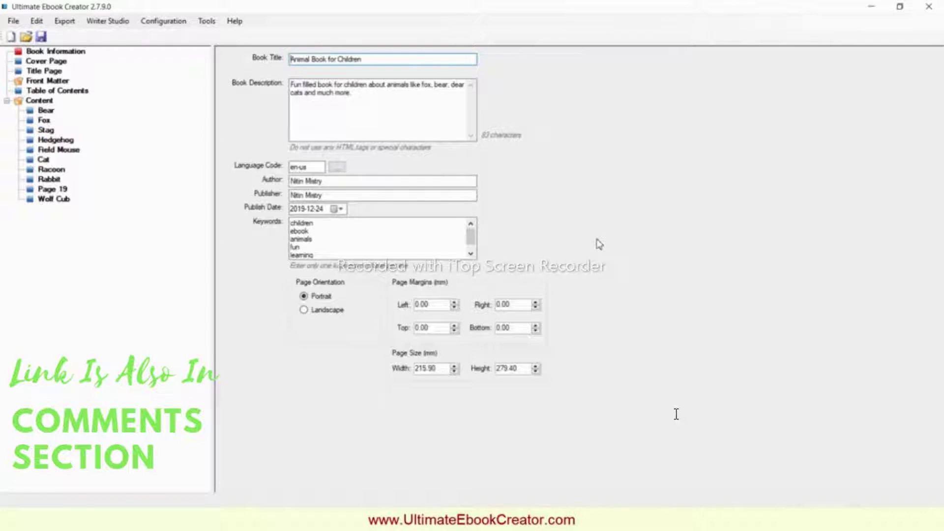
# - Set page_1.jpg from the workflow 2 cover page folder as the book's cover image
pyautogui.click(46, 61)
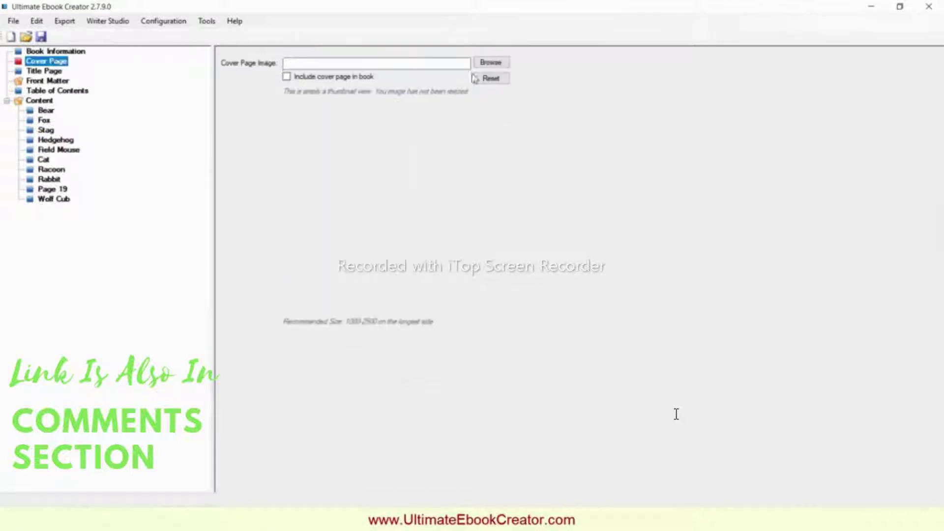
pyautogui.click(488, 62)
pyautogui.doubleClick(248, 100)
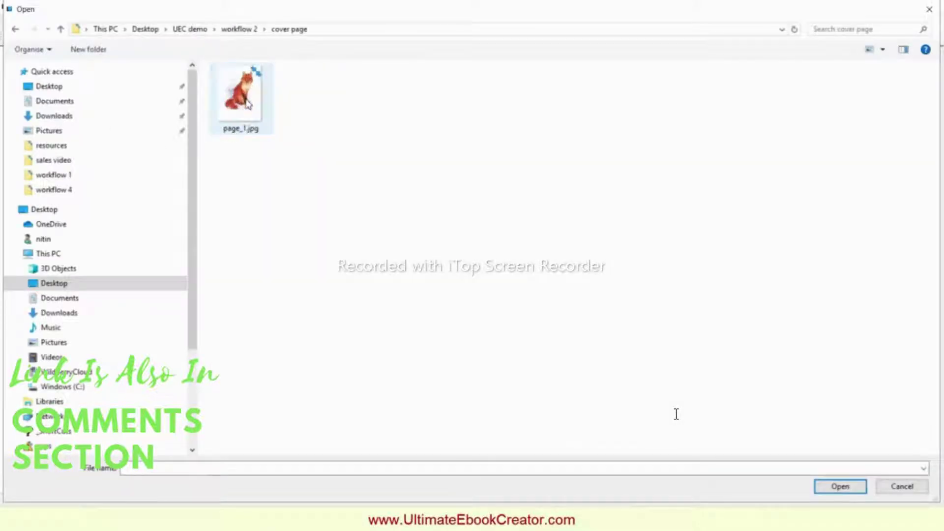
pyautogui.click(248, 103)
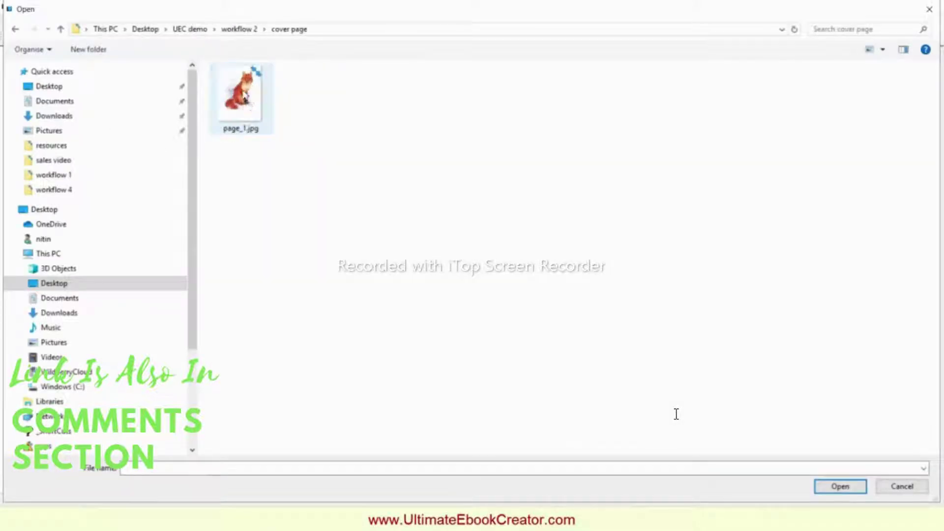
pyautogui.click(842, 491)
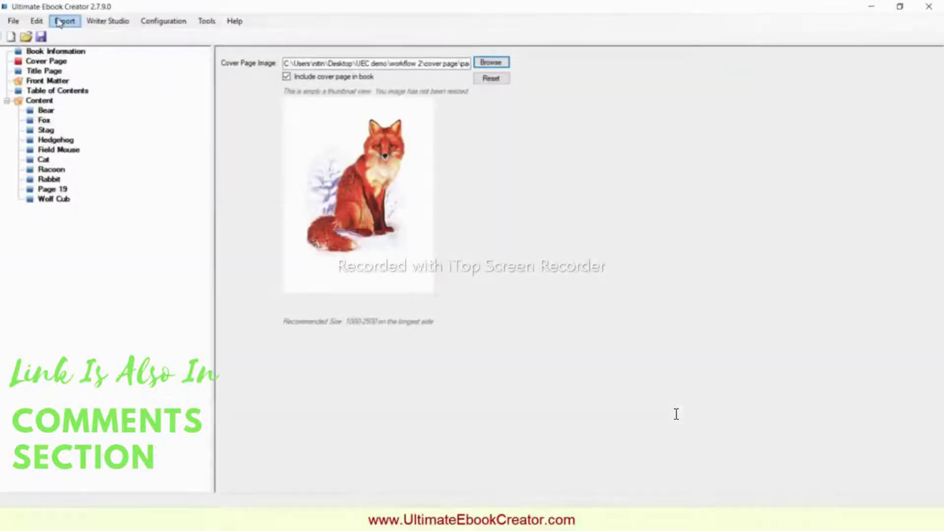
# - Export the book as an Amazon Kindle MOBI file named animals in the workflow 2 folder
pyautogui.click(64, 21)
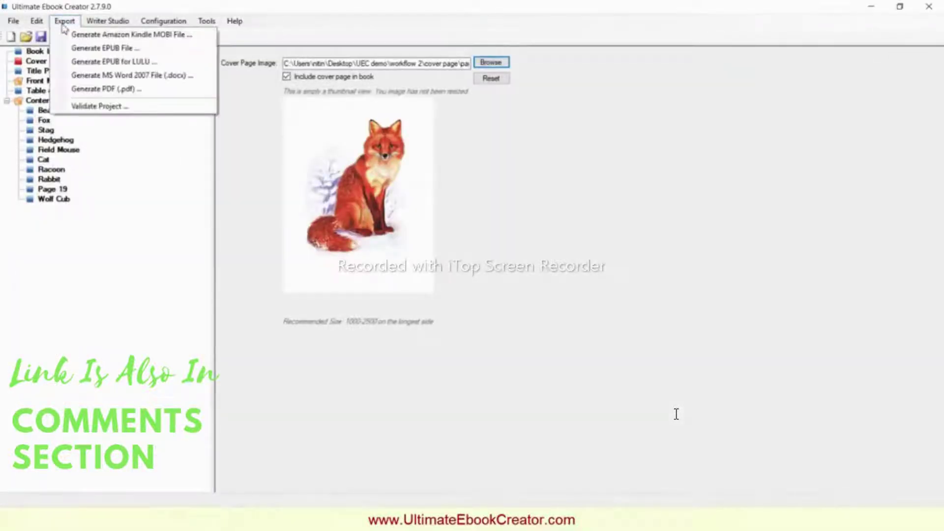
pyautogui.click(98, 34)
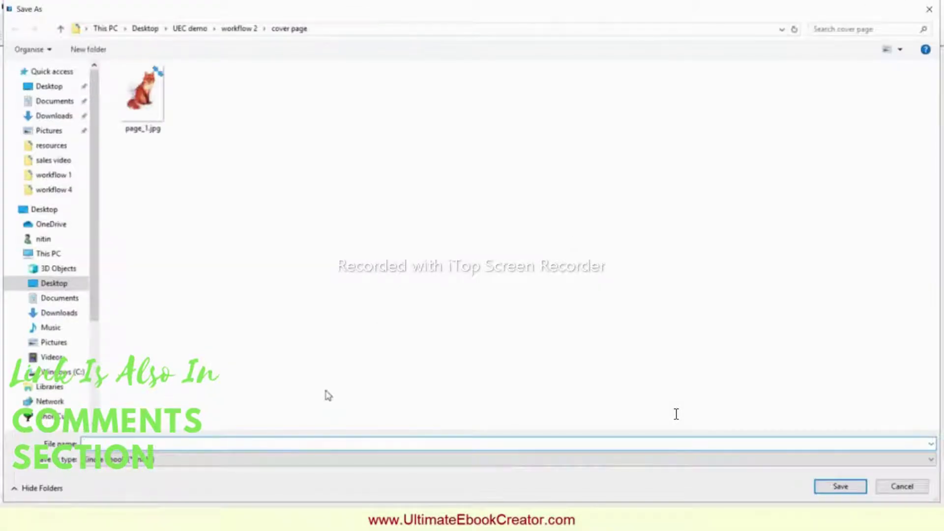
pyautogui.click(239, 28)
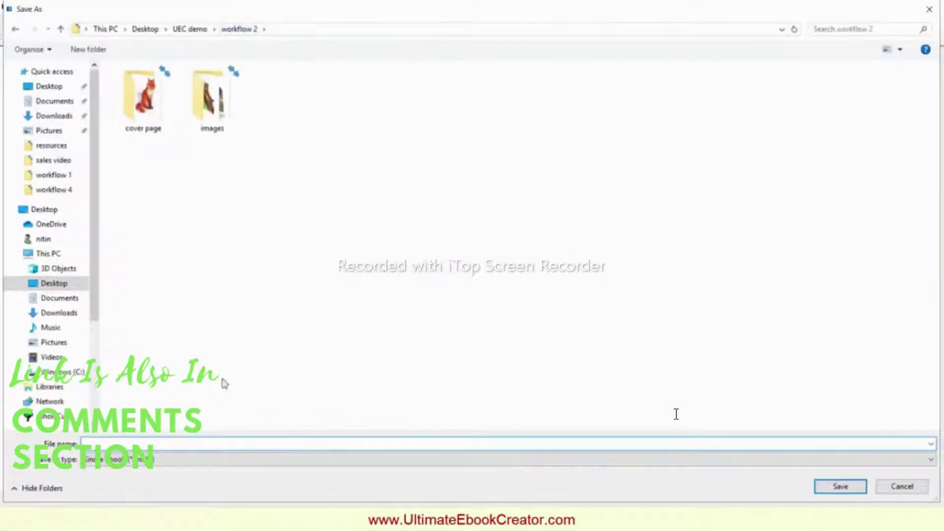
pyautogui.click(164, 445)
pyautogui.write('animals')
pyautogui.click(844, 488)
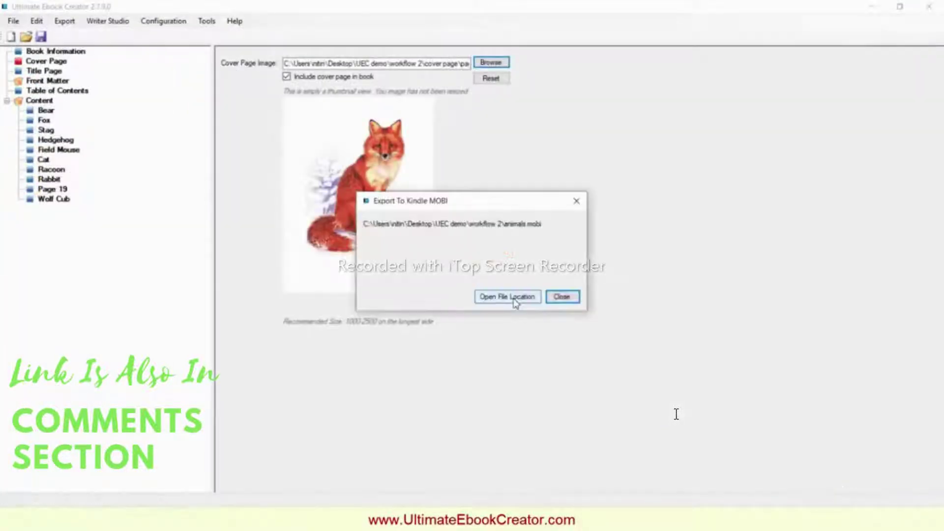
# - Open the exported file's location and load animals.mobi into Kindle Previewer, minimizing the folder window
pyautogui.click(507, 297)
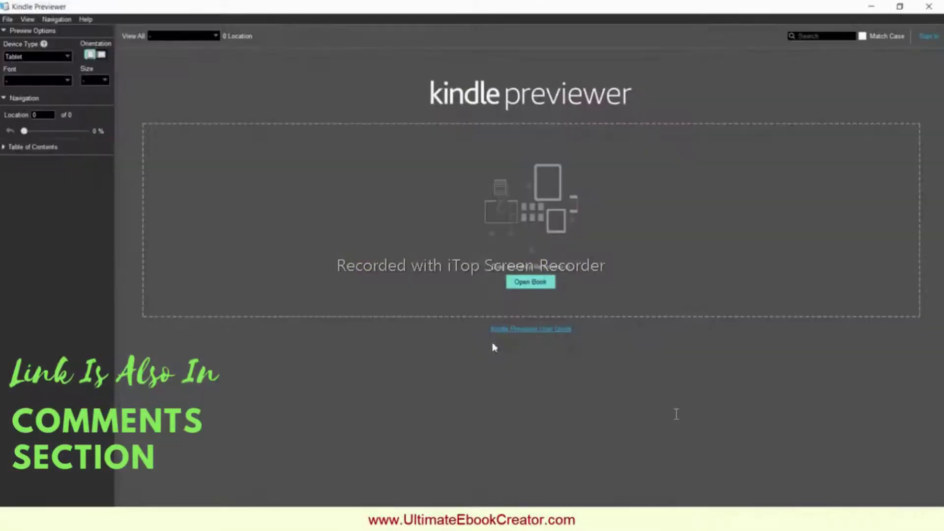
pyautogui.moveTo(287, 519)
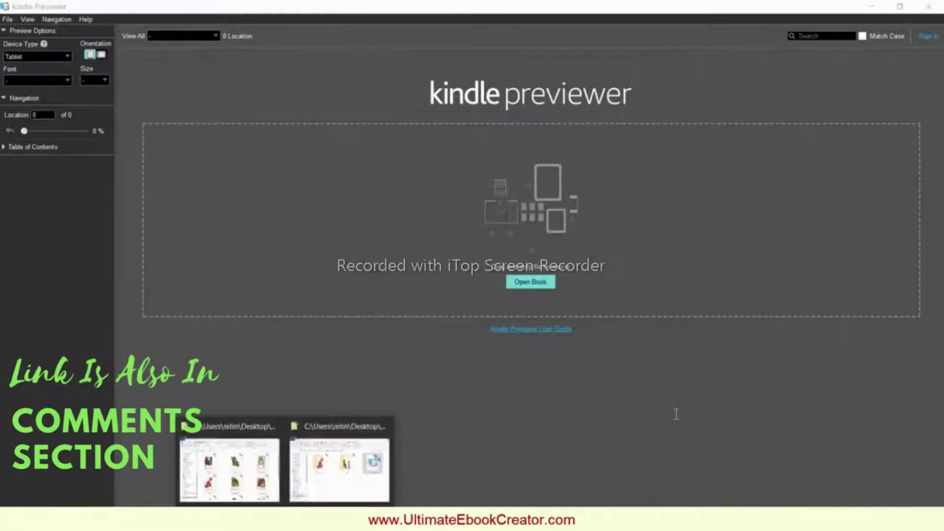
pyautogui.click(365, 478)
pyautogui.moveTo(745, 240); pyautogui.dragTo(155, 383)
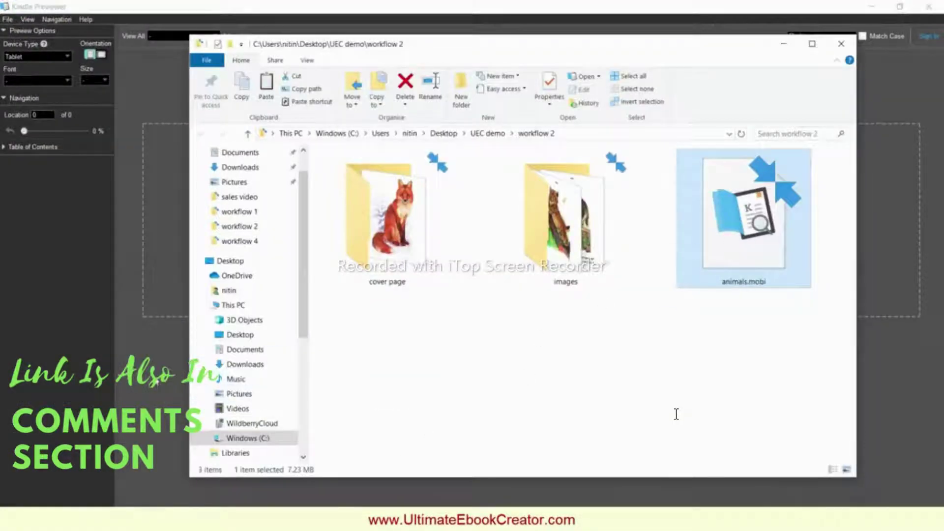
pyautogui.click(783, 44)
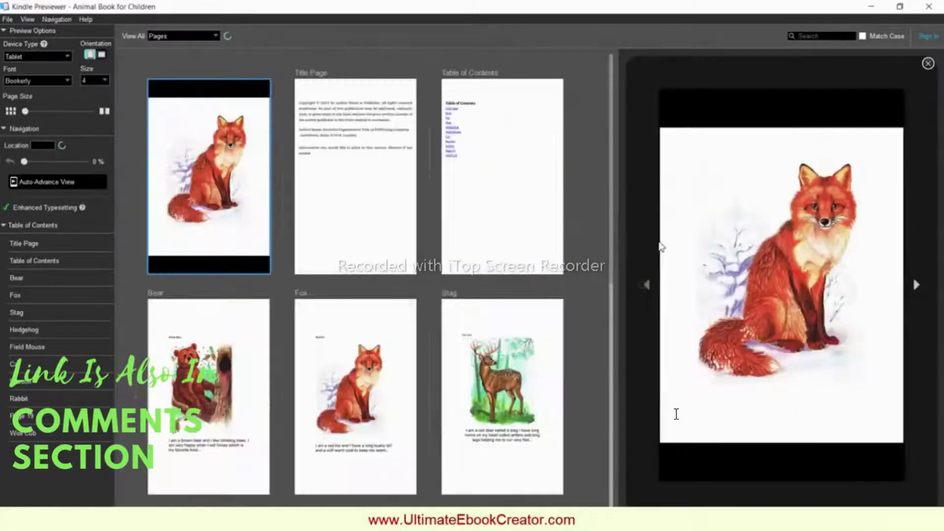
# - Page through the animal chapters in the preview and check the table of contents page
pyautogui.click(399, 333)
pyautogui.click(917, 285)
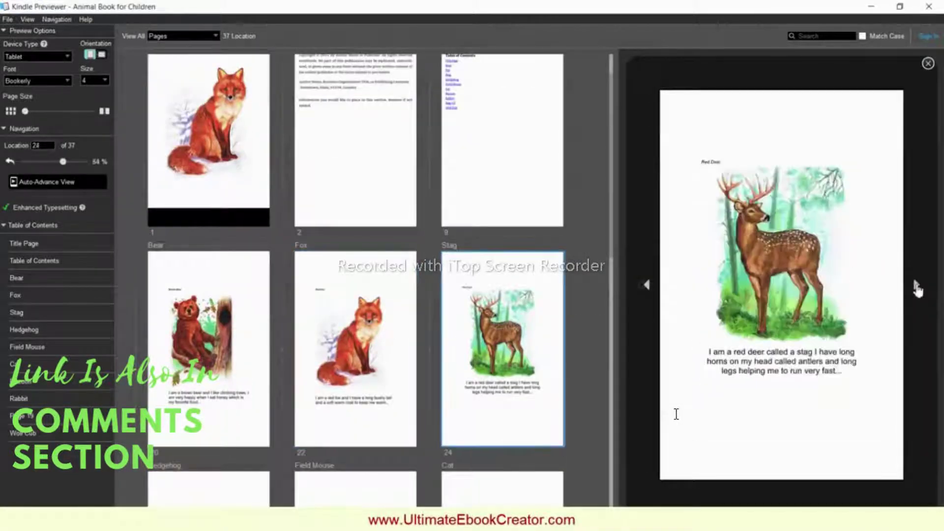
pyautogui.click(917, 285)
pyautogui.click(917, 287)
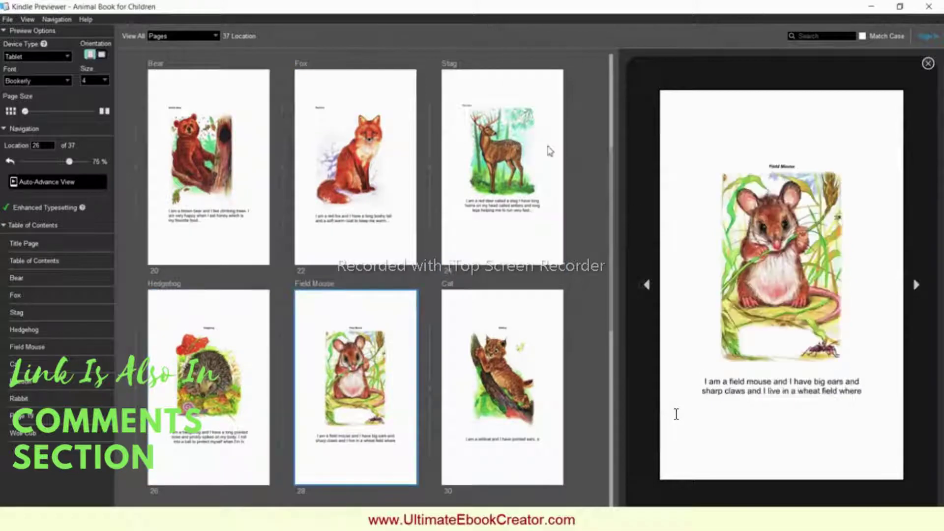
pyautogui.scroll(3, 613, 160)
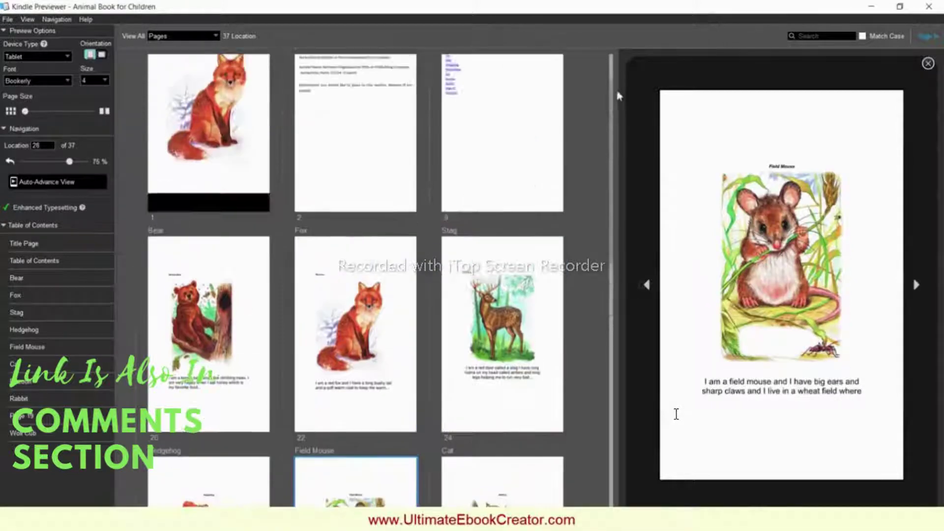
pyautogui.click(497, 97)
pyautogui.click(677, 226)
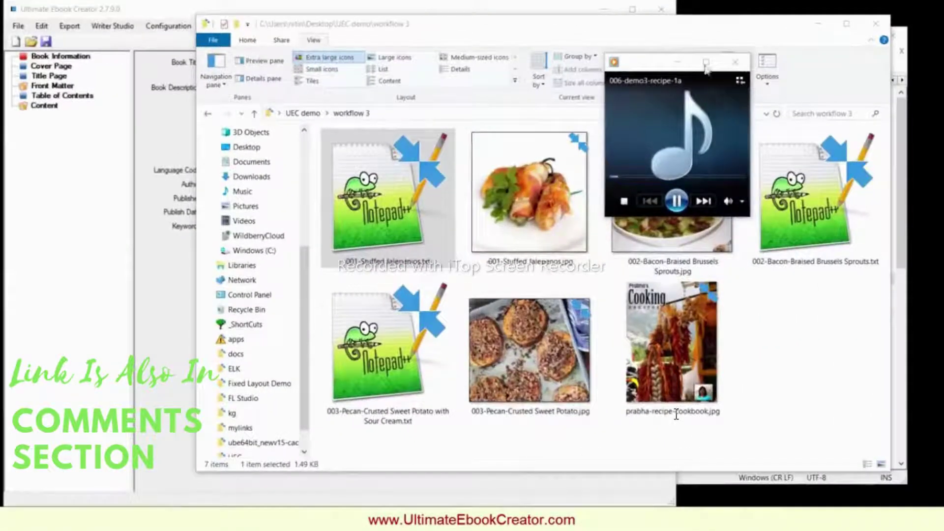
# - Close the media player and examine the recipe text files and matching images in the workflow 3 folder
pyautogui.click(735, 62)
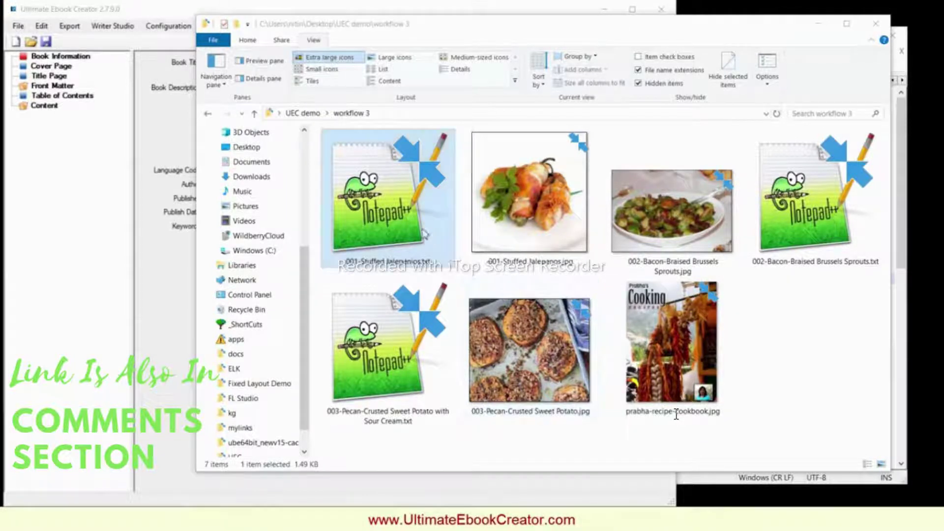
pyautogui.click(491, 227)
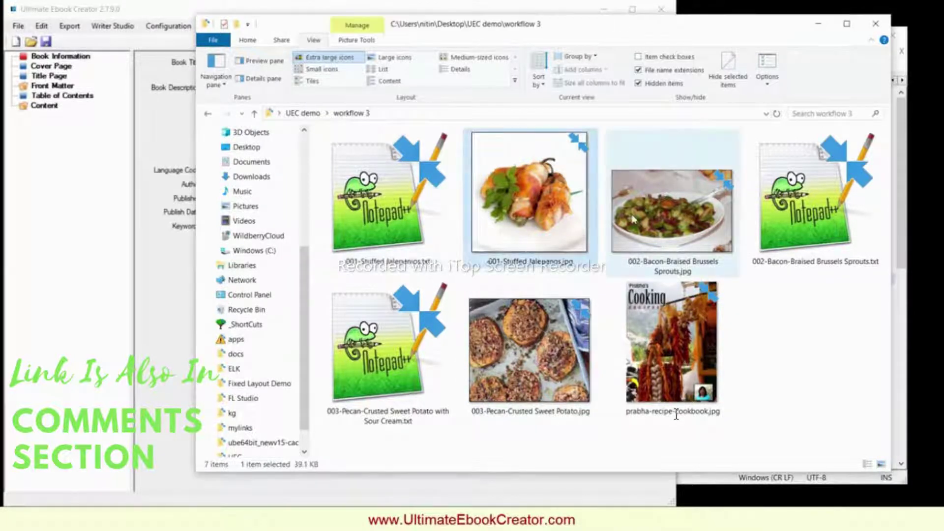
pyautogui.click(430, 232)
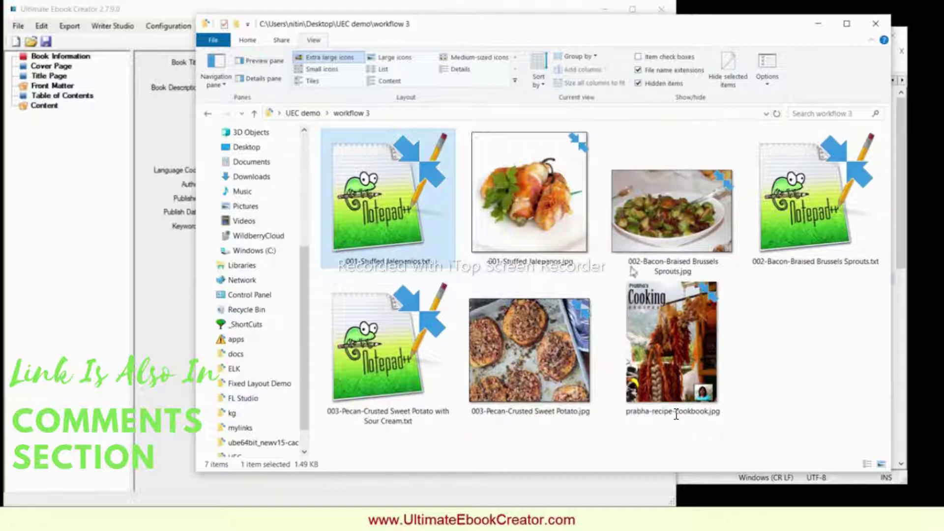
pyautogui.click(565, 229)
pyautogui.click(639, 231)
pyautogui.click(589, 299)
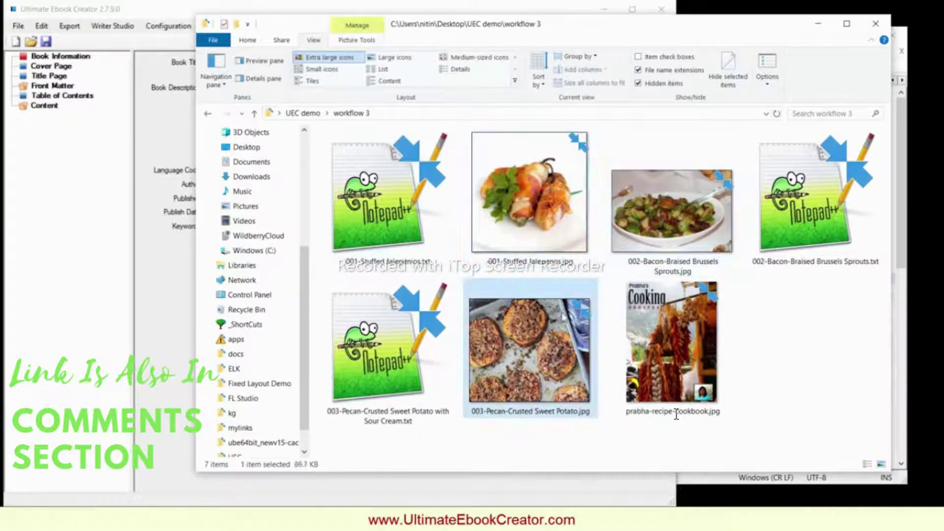
# - Minimize the workflow 3 folder window and start a new, empty book project
pyautogui.click(769, 339)
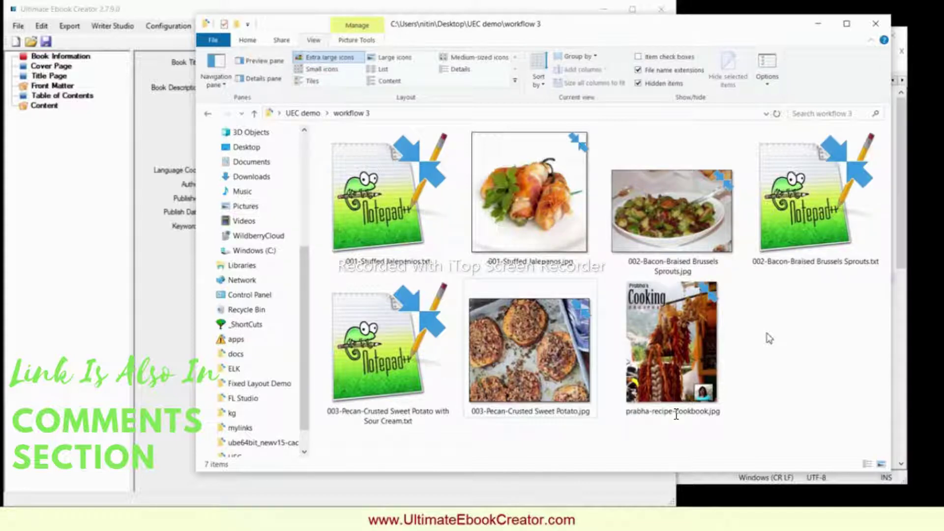
pyautogui.click(817, 24)
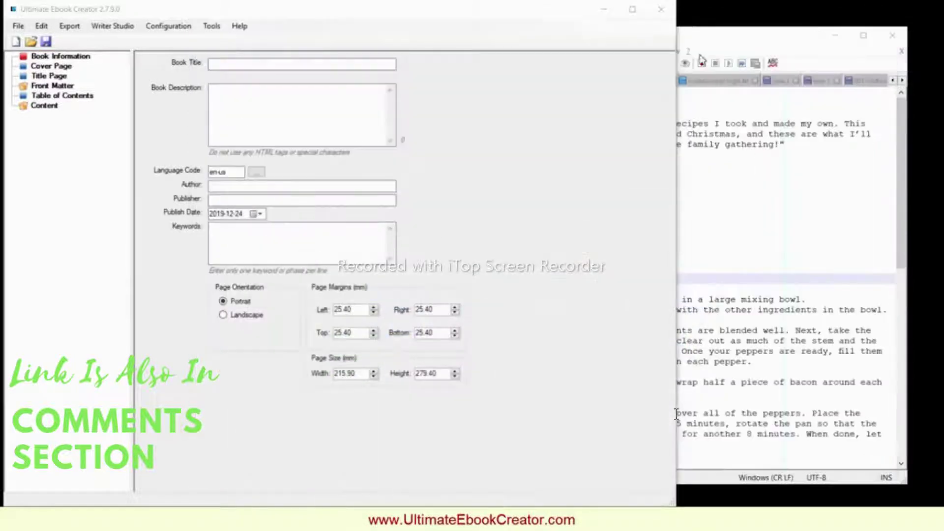
pyautogui.click(18, 26)
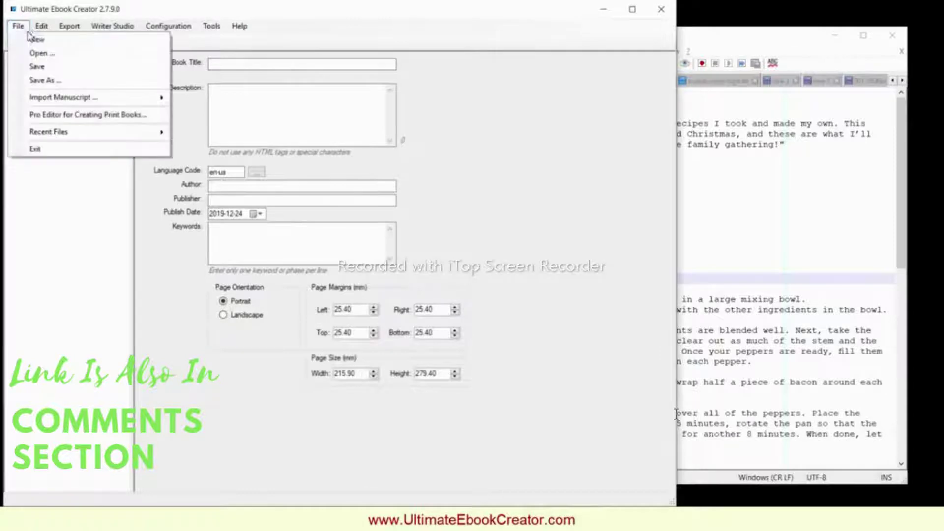
pyautogui.click(35, 41)
pyautogui.click(503, 306)
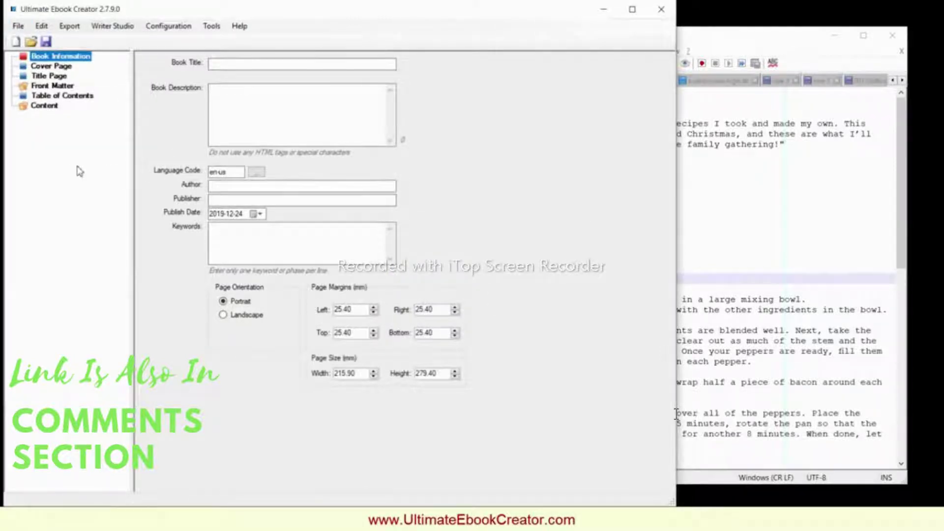
# - Switch to Notepad++ and copy the recipe title "Stuffed Jalapeños" from the first line of the text file
pyautogui.click(710, 196)
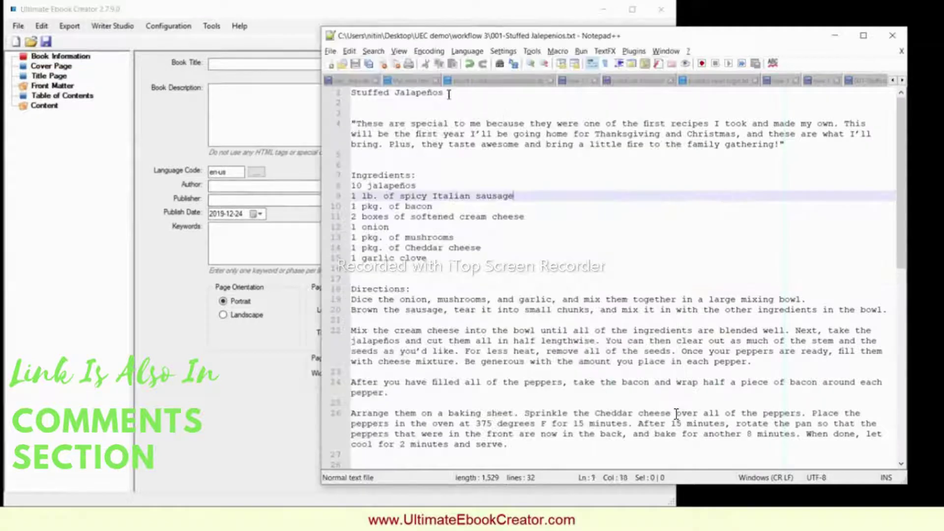
pyautogui.moveTo(444, 93); pyautogui.dragTo(350, 94)
pyautogui.rightClick(369, 95)
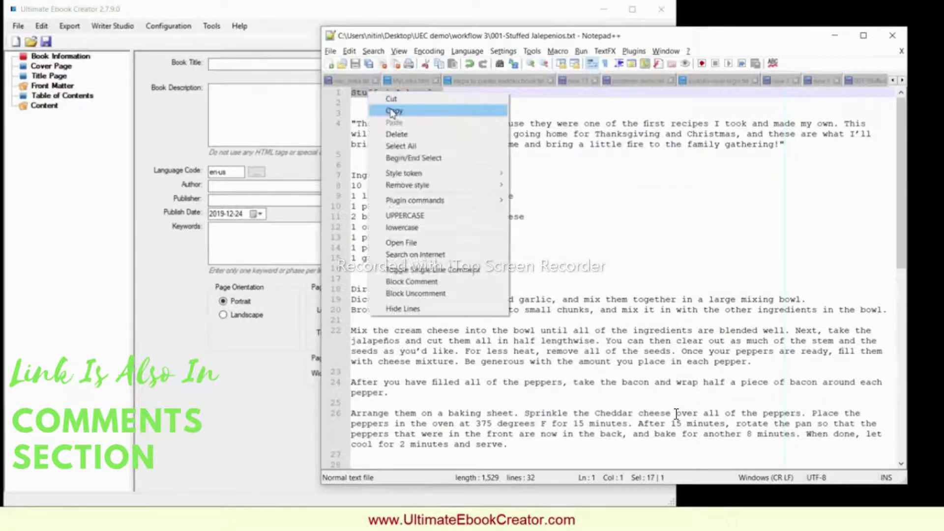
pyautogui.click(381, 109)
# - Back in Ultimate Ebook Creator, add a chapter under Content with the copied title "Stuffed Jalapeños" and the style Recipe_Book_Styles
pyautogui.click(64, 143)
pyautogui.click(53, 106)
pyautogui.rightClick(54, 111)
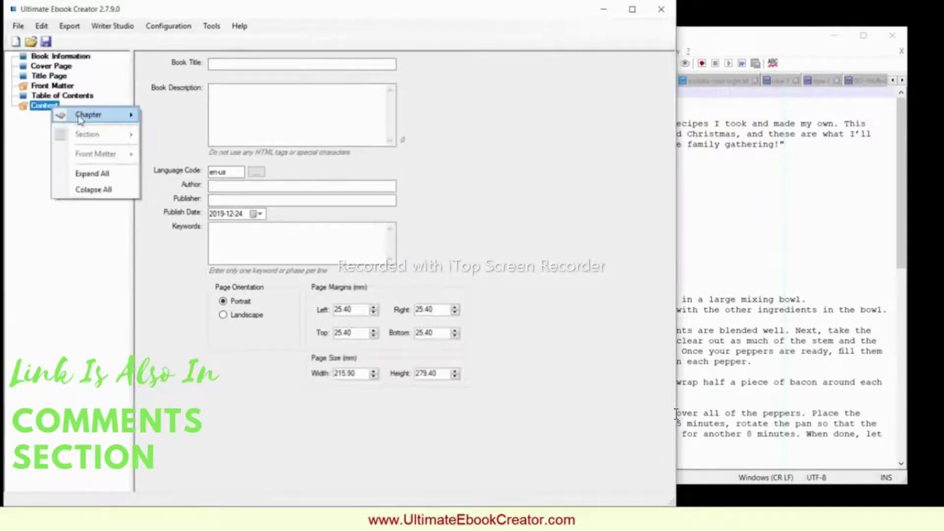
pyautogui.moveTo(91, 113)
pyautogui.click(168, 116)
pyautogui.hotkey('ctrl', 'v')
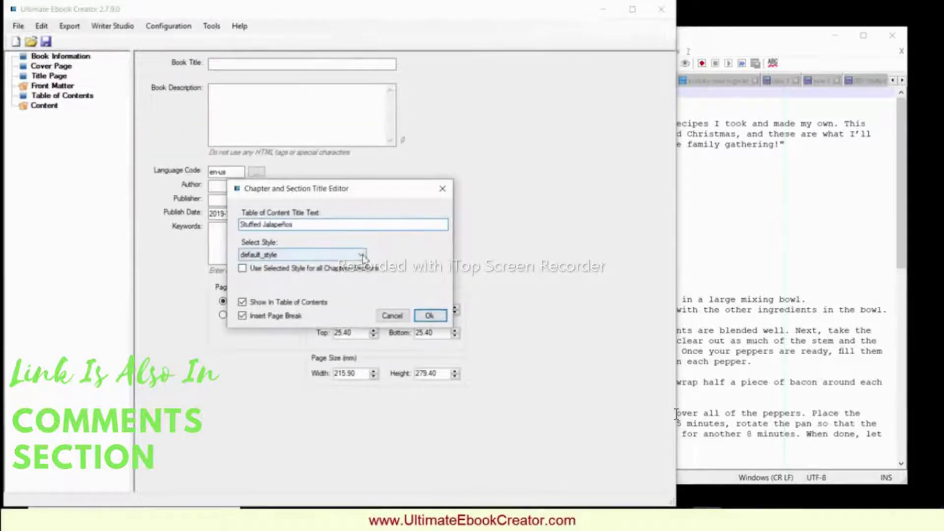
pyautogui.click(345, 255)
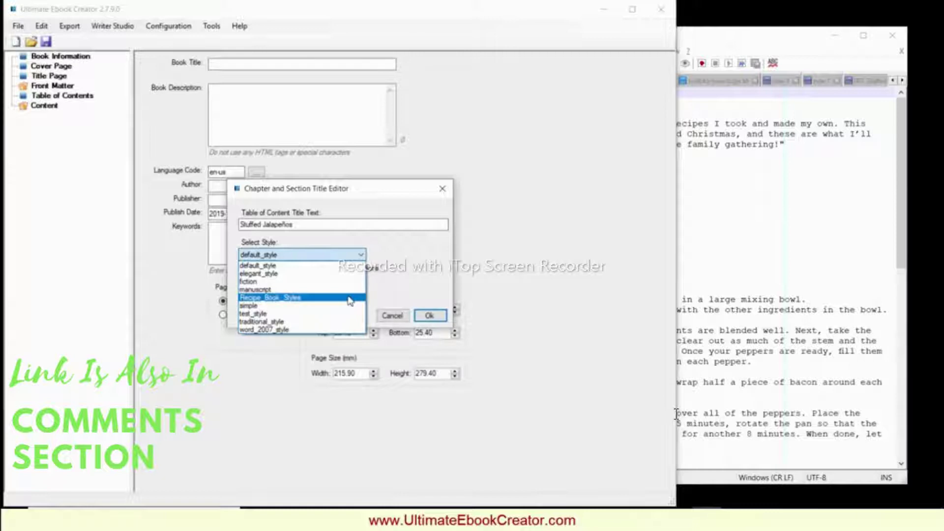
pyautogui.click(349, 297)
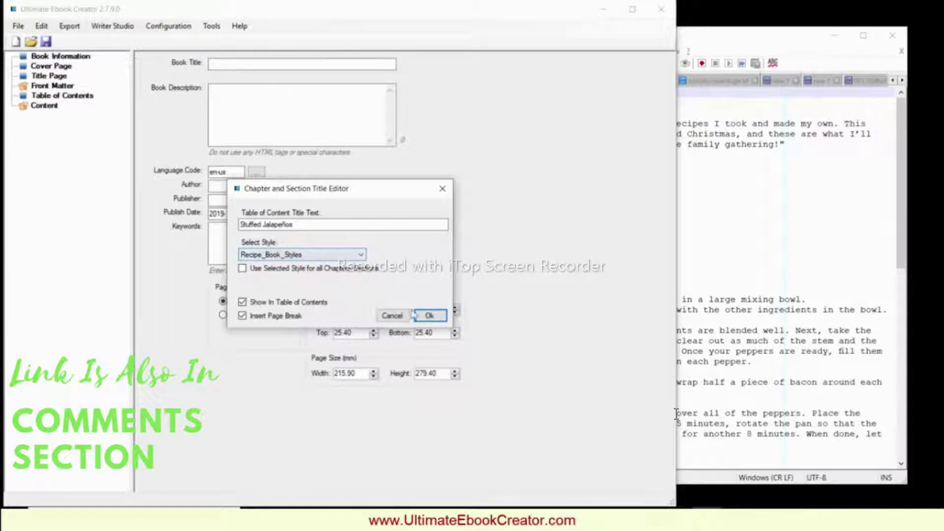
pyautogui.click(429, 316)
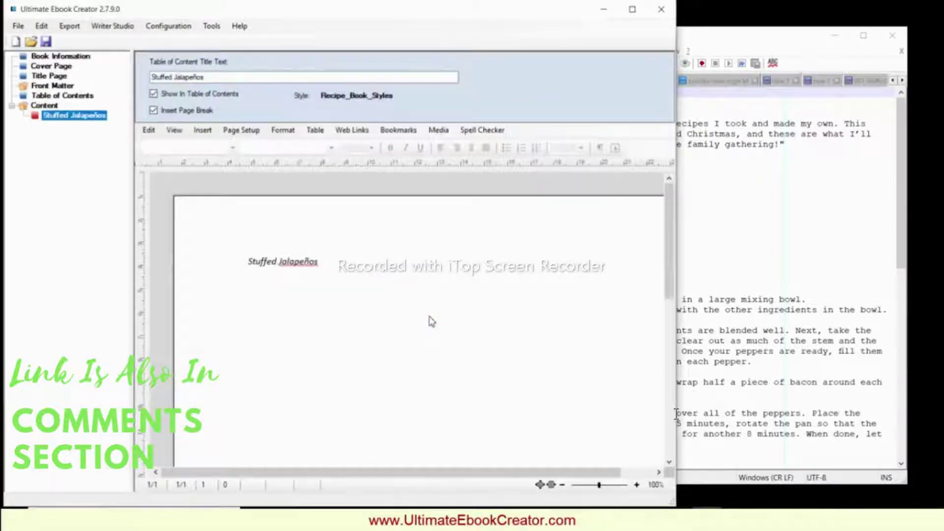
# - Insert the picture 001-Stuffed Jalepenos.jpg on a new line below the chapter title
pyautogui.click(360, 266)
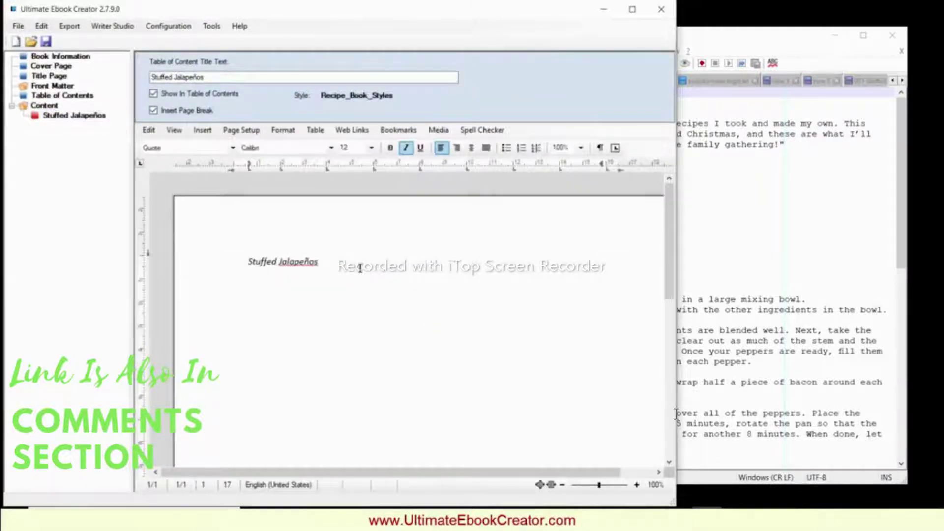
pyautogui.press('Return')
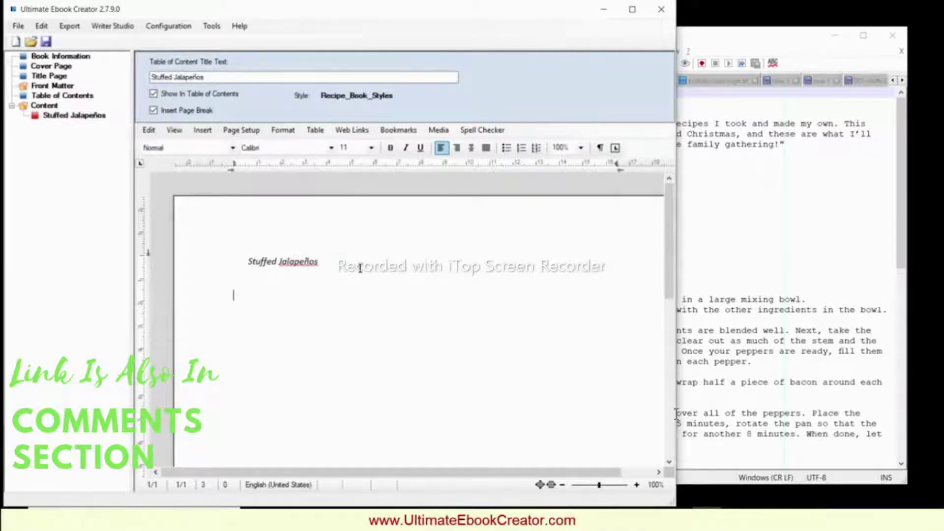
pyautogui.click(202, 130)
pyautogui.click(223, 143)
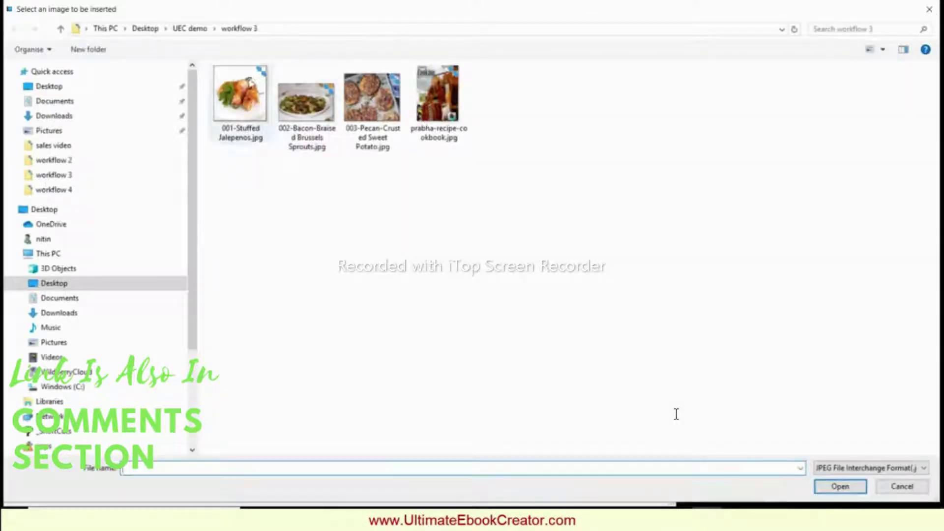
pyautogui.click(242, 91)
pyautogui.click(840, 486)
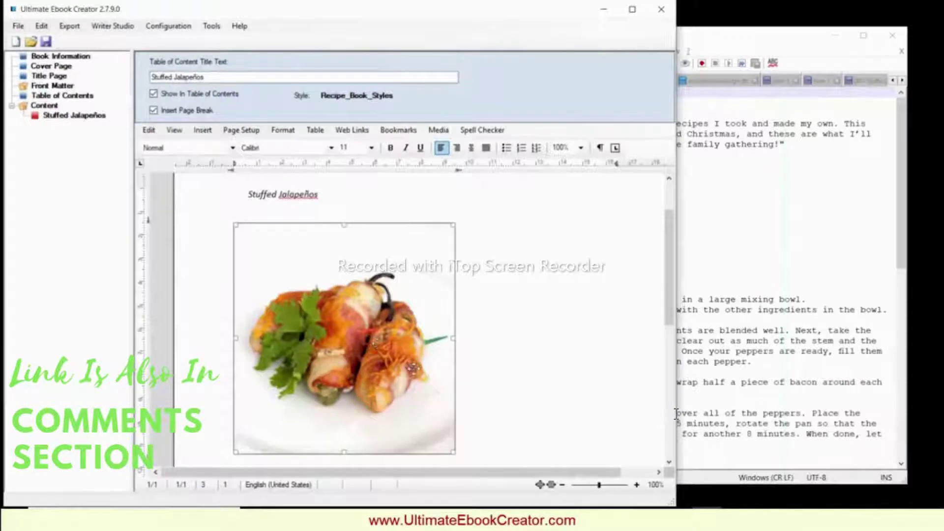
# - Shrink the inserted picture to about three quarters of its width and show the paragraph marks
pyautogui.moveTo(455, 452); pyautogui.dragTo(395, 365)
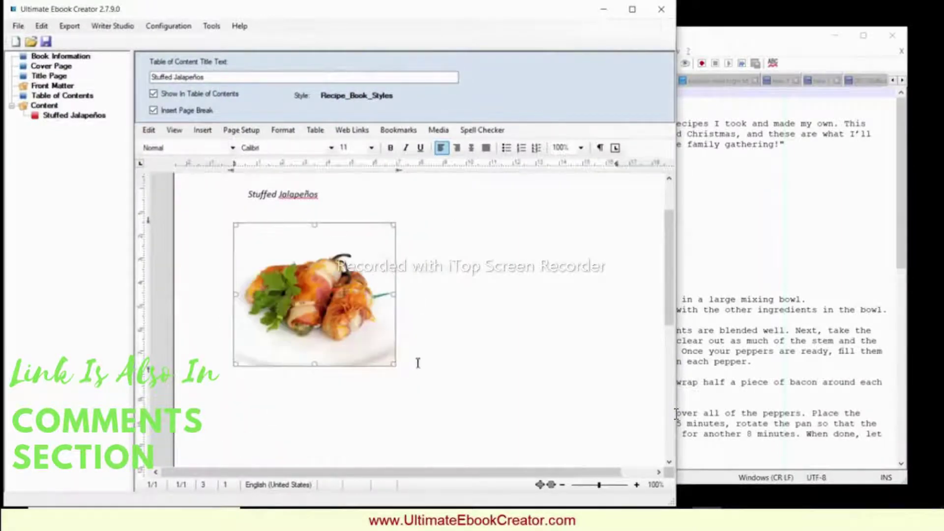
pyautogui.click(418, 363)
pyautogui.click(600, 147)
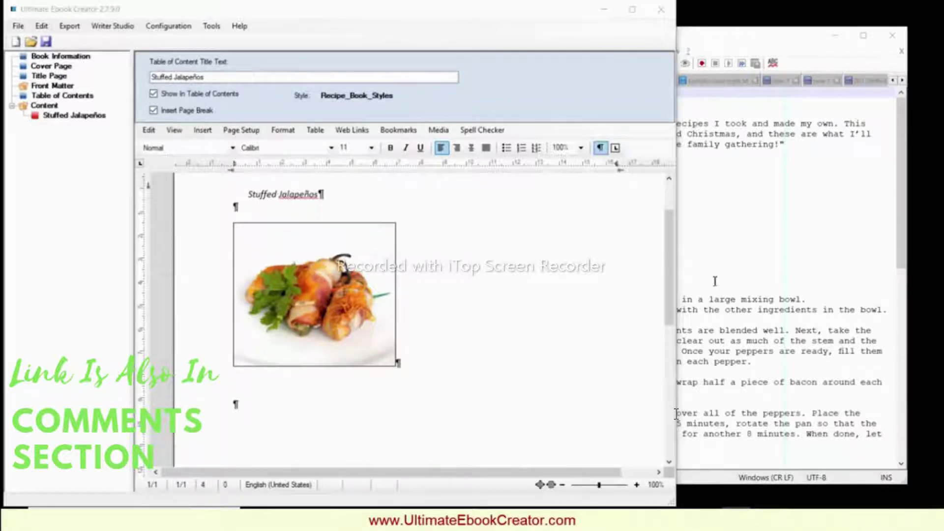
# - In the Notepad++ recipe file, copy everything from the opening quotation through the last line of the directions
pyautogui.click(735, 252)
pyautogui.moveTo(353, 120); pyautogui.dragTo(352, 164)
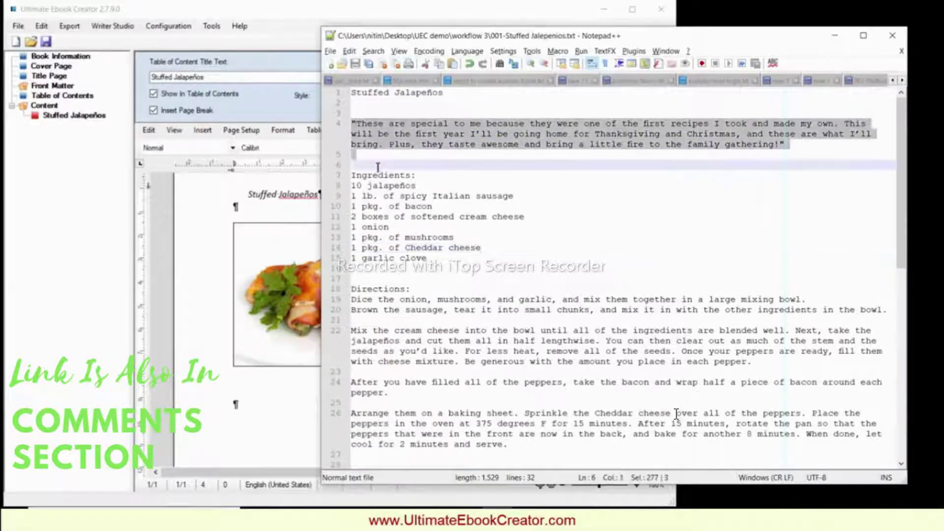
pyautogui.scroll(-3, 479, 270)
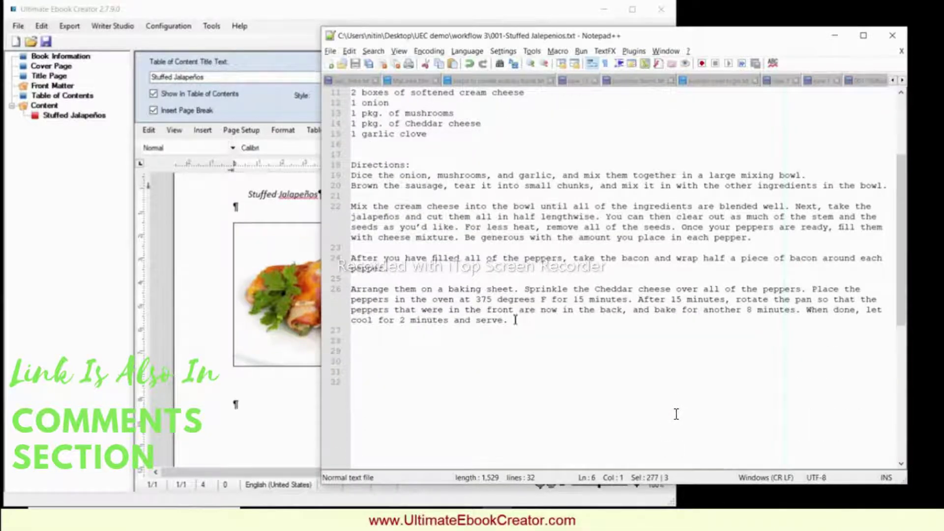
pyautogui.keyDown('shift'); pyautogui.click(516, 320); pyautogui.keyUp('shift')
pyautogui.rightClick(479, 313)
pyautogui.click(495, 95)
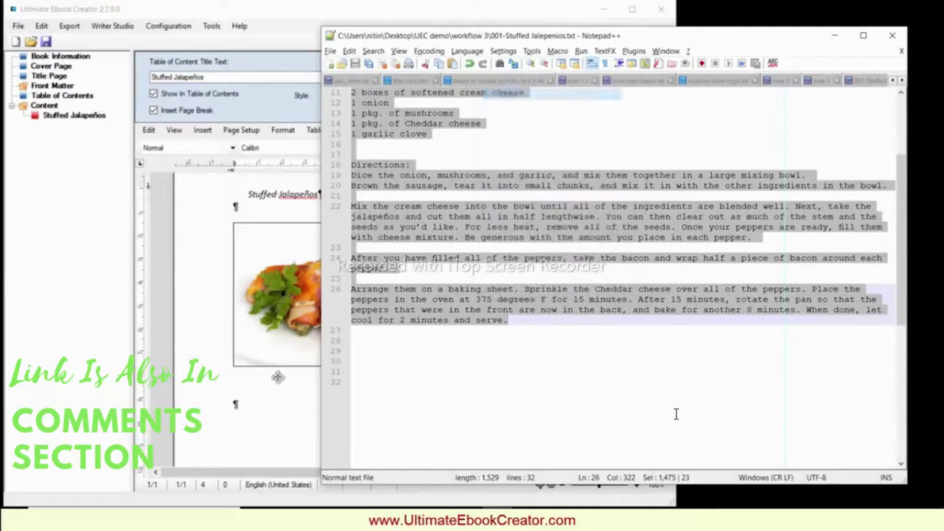
# - Paste the copied recipe into the chapter as unformatted text in the empty paragraph below the picture
pyautogui.click(249, 405)
pyautogui.moveTo(276, 423)
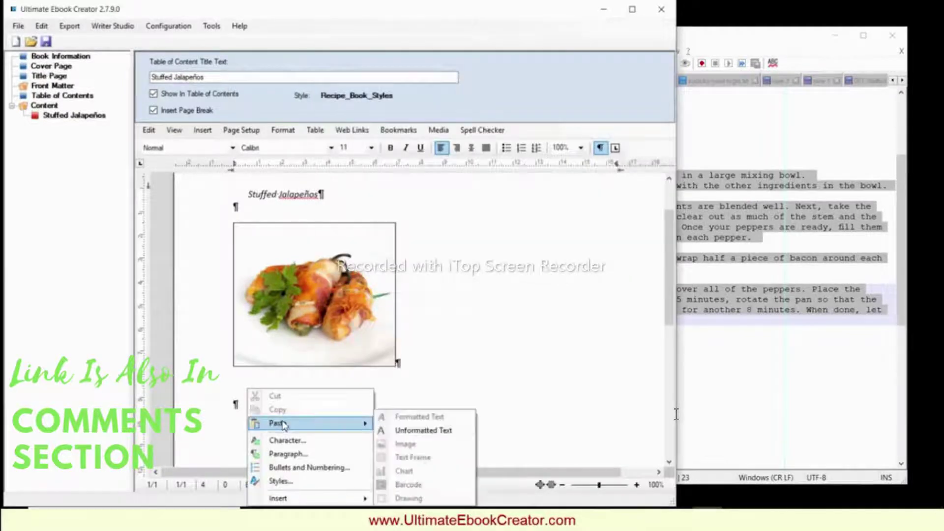
pyautogui.click(427, 428)
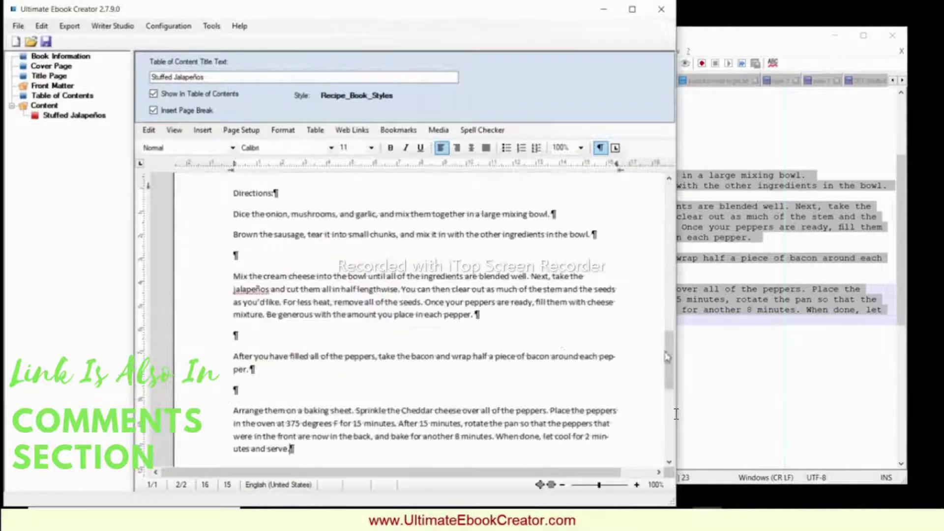
# - Maximize the ebook editor window, return to the beginning of the chapter and hide the paragraph marks
pyautogui.click(632, 9)
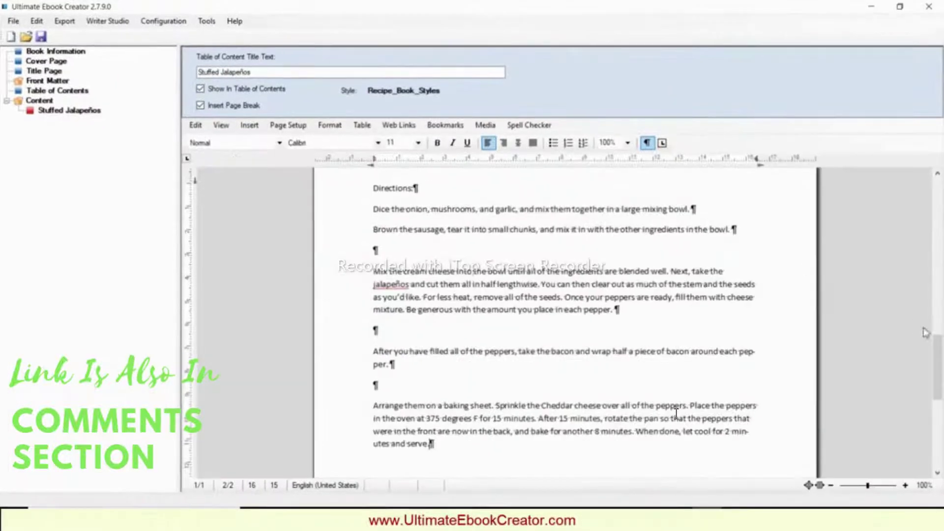
pyautogui.moveTo(939, 362); pyautogui.dragTo(939, 224)
pyautogui.click(622, 274)
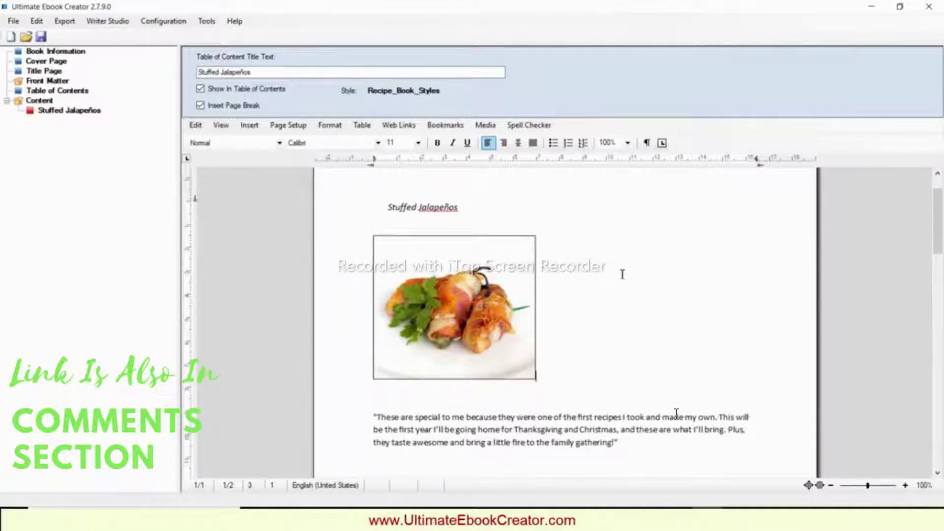
# - Apply the heading 1 style to the "Stuffed Jalapeños" title above the picture
pyautogui.moveTo(389, 207); pyautogui.dragTo(456, 204)
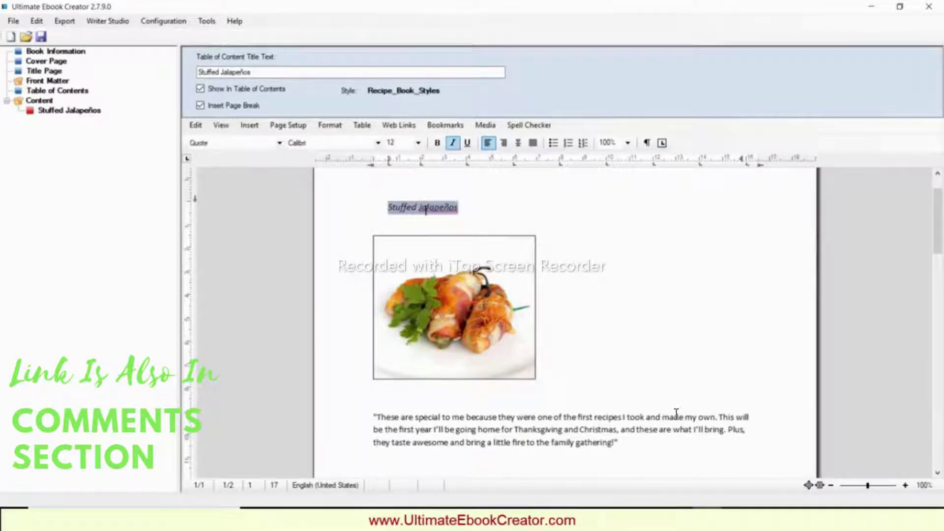
pyautogui.click(279, 143)
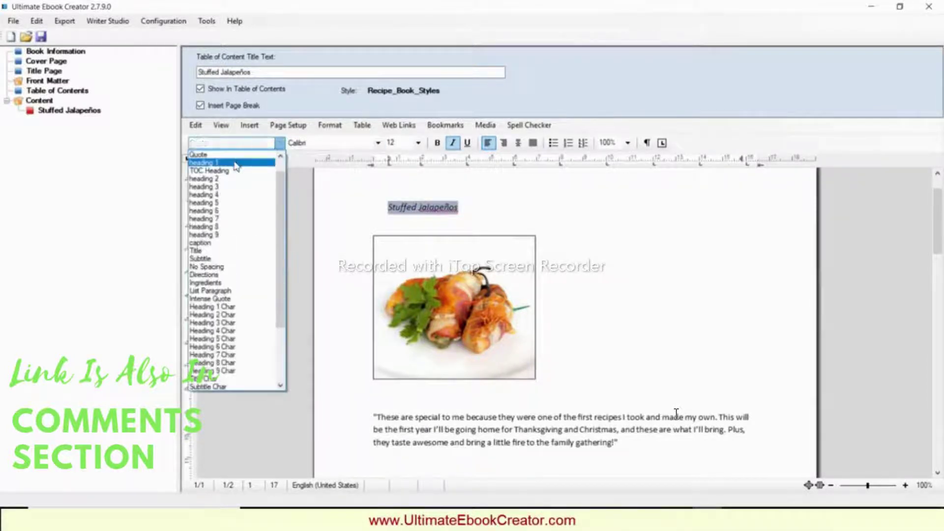
pyautogui.click(238, 167)
pyautogui.click(439, 222)
# - Apply the Quote style to the introductory quotation paragraph below the picture
pyautogui.scroll(-2, 596, 304)
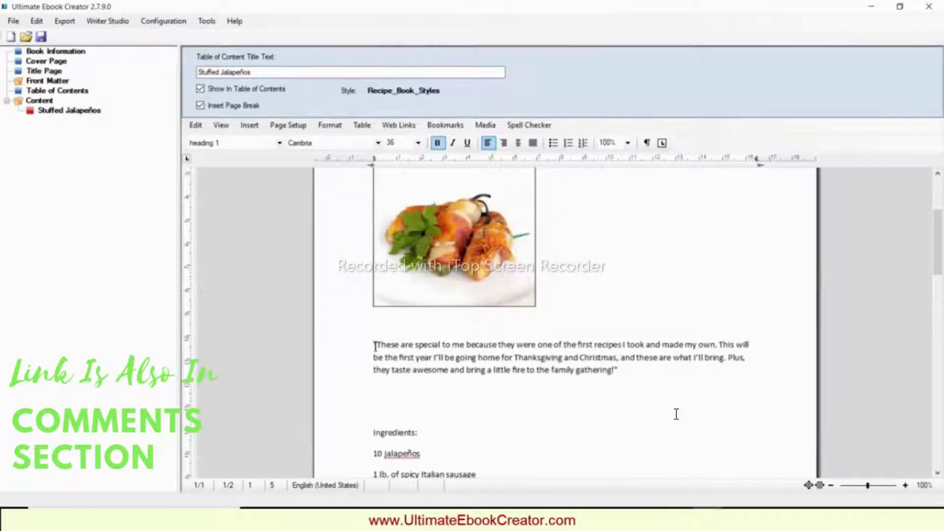
pyautogui.moveTo(375, 342); pyautogui.dragTo(620, 372)
pyautogui.click(278, 142)
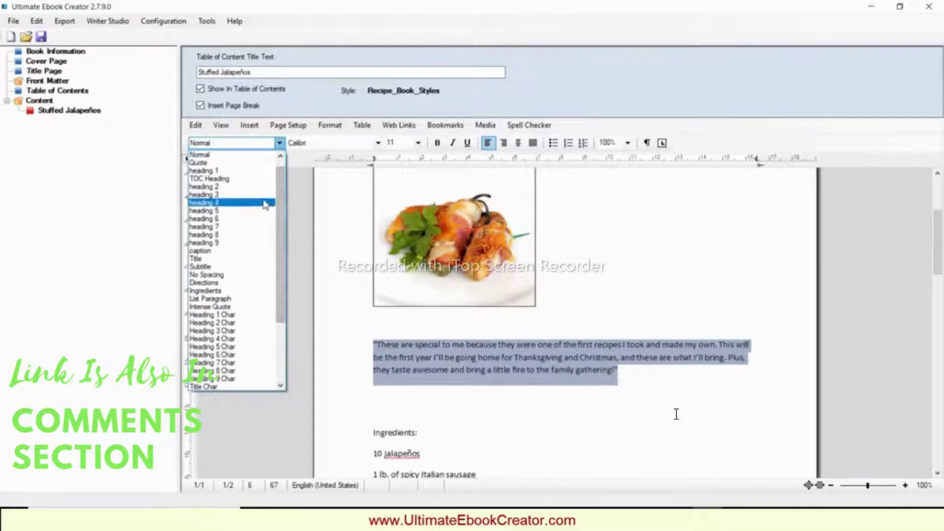
pyautogui.click(211, 163)
pyautogui.click(446, 405)
# - Apply the heading 2 style to the "Ingredients:" line
pyautogui.scroll(-3, 493, 374)
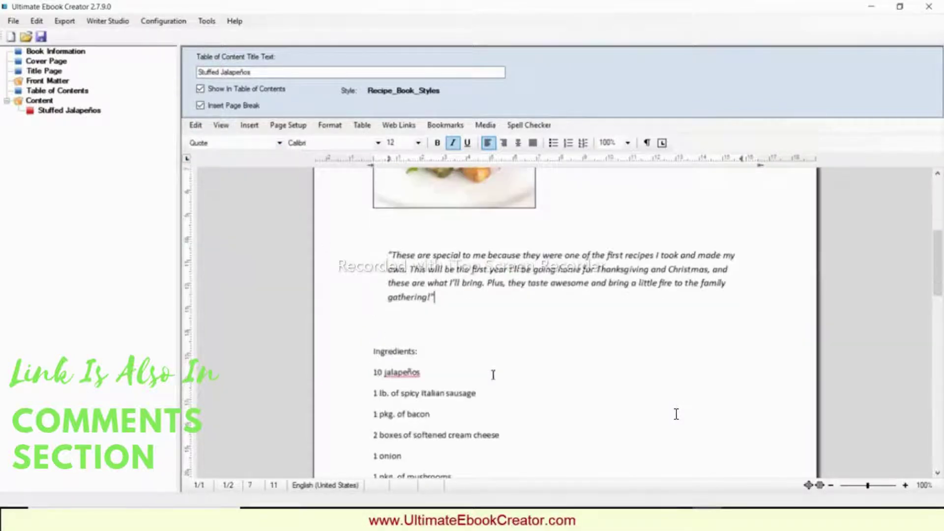
pyautogui.scroll(-3, 498, 348)
pyautogui.click(383, 251)
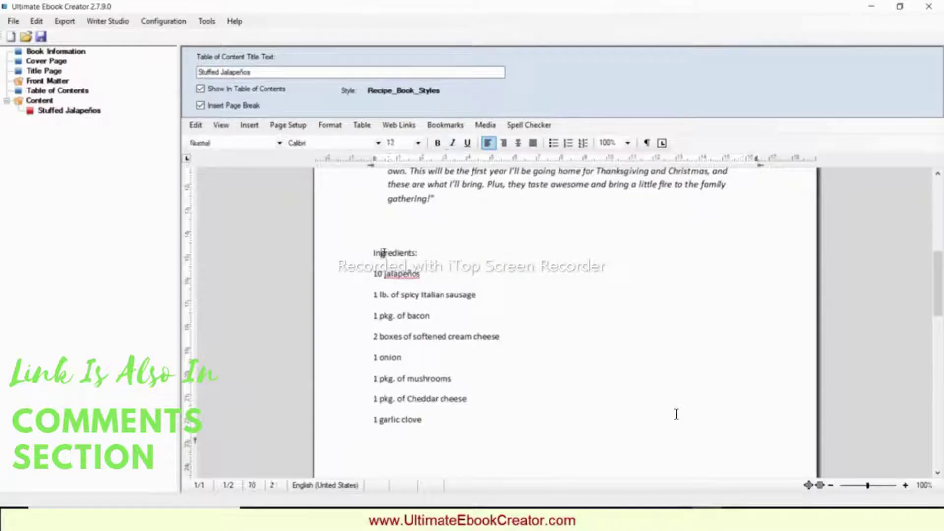
pyautogui.click(279, 142)
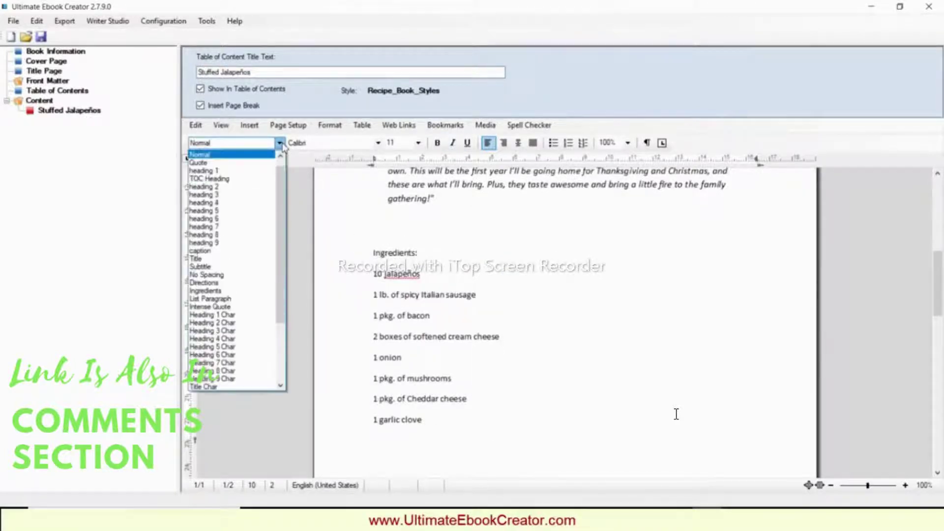
pyautogui.click(230, 187)
# - Apply the Ingredients style to the whole ingredient list, from "10 jalapeños" to "1 garlic clove"
pyautogui.scroll(-1, 676, 414)
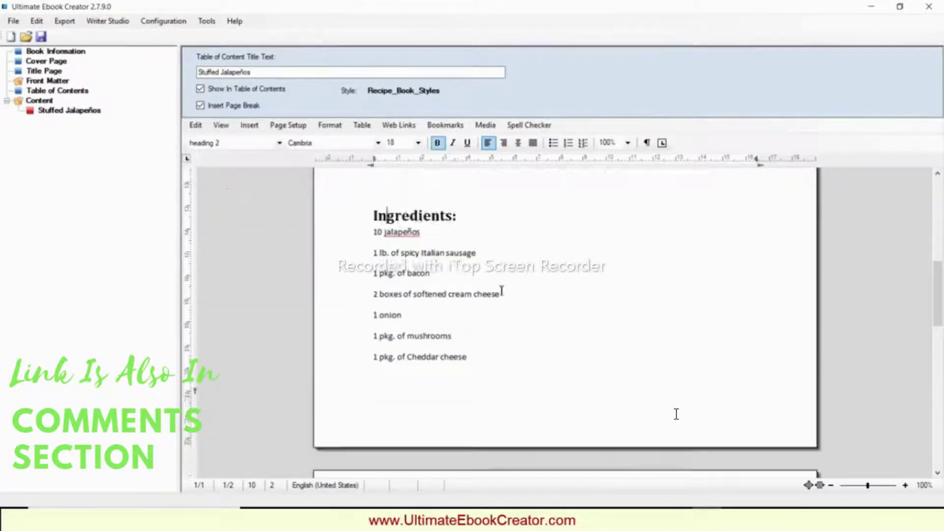
pyautogui.moveTo(375, 232); pyautogui.dragTo(521, 342)
pyautogui.scroll(-1, 521, 341)
pyautogui.scroll(-1, 521, 342)
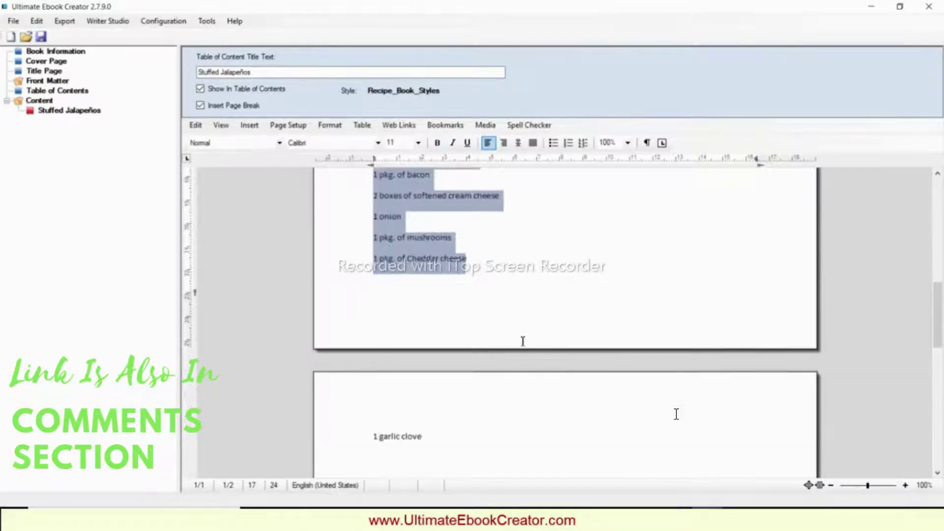
pyautogui.keyDown('shift'); pyautogui.click(457, 430); pyautogui.keyUp('shift')
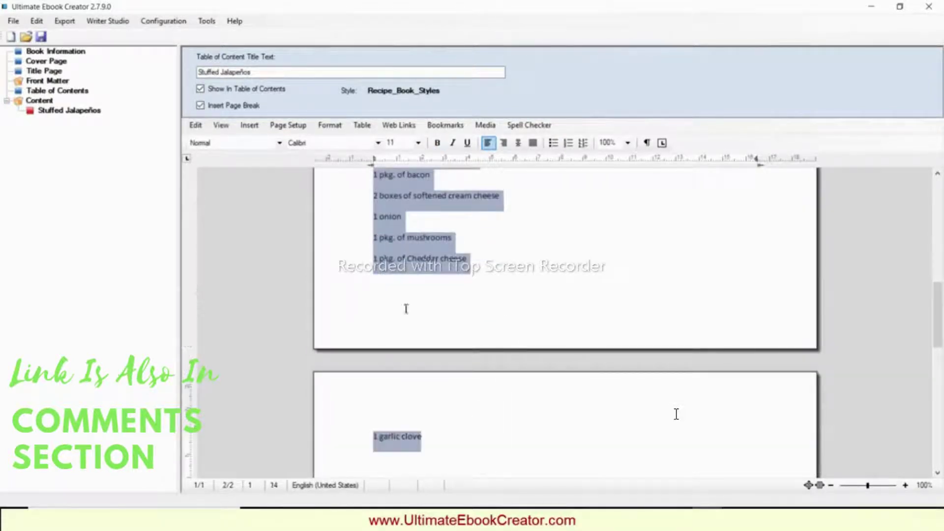
pyautogui.click(279, 143)
pyautogui.click(243, 291)
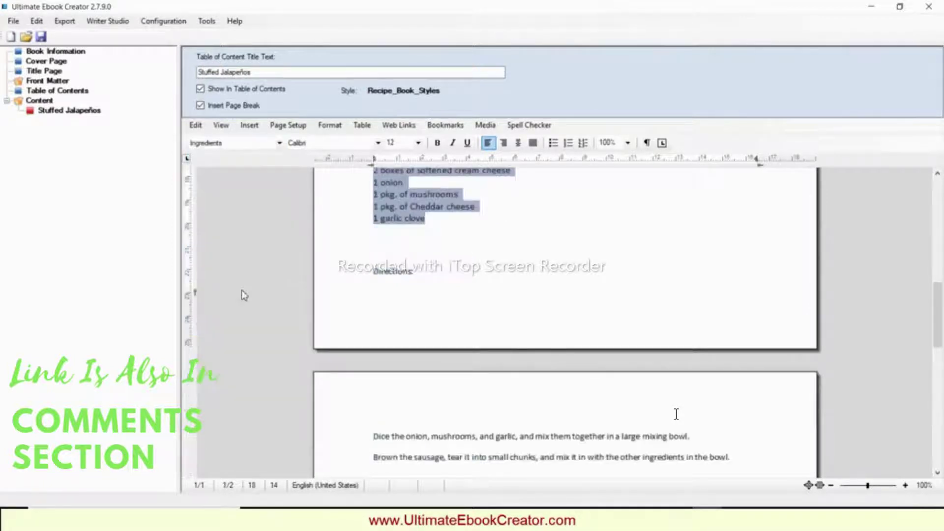
# - Apply the heading 2 style to the "Directions:" line below the ingredient list
pyautogui.scroll(-1, 468, 312)
pyautogui.click(386, 228)
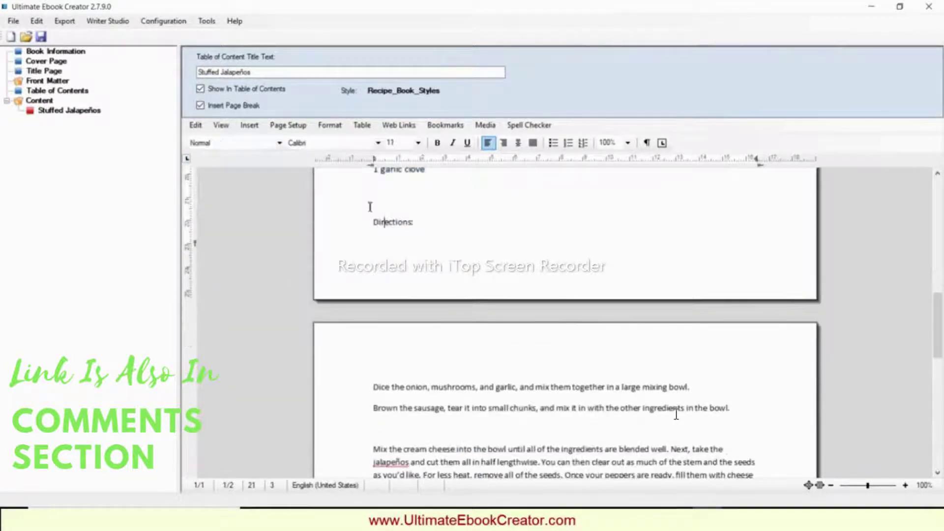
pyautogui.click(279, 143)
pyautogui.click(233, 192)
# - Apply the Directions style to all instruction paragraphs, from "Dice the onion" through "let cool for 2 minutes and serve"
pyautogui.scroll(-5, 438, 331)
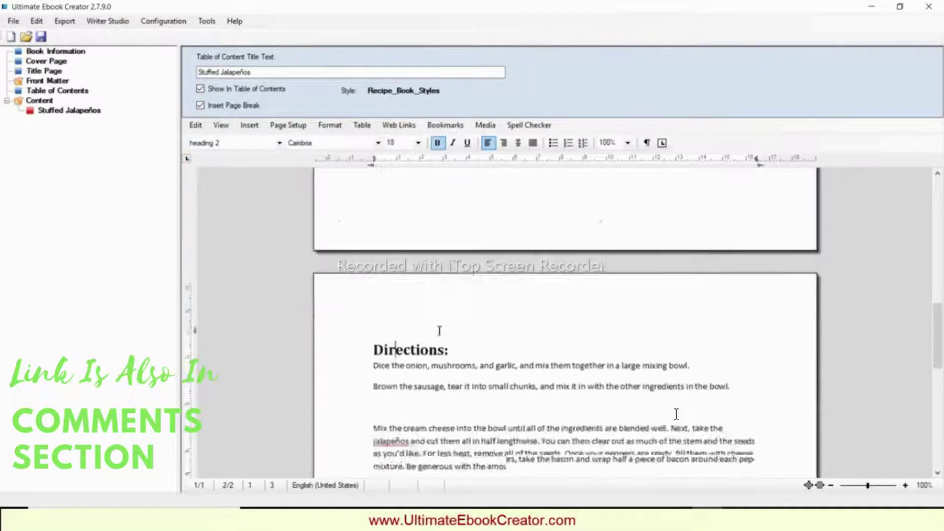
pyautogui.scroll(1, 396, 235)
pyautogui.click(376, 219)
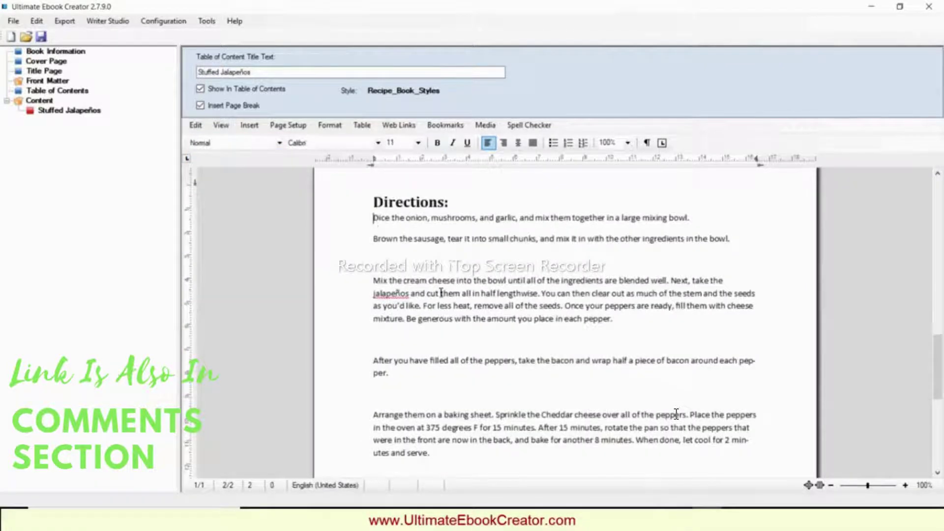
pyautogui.scroll(-3, 451, 312)
pyautogui.keyDown('shift'); pyautogui.click(445, 306); pyautogui.keyUp('shift')
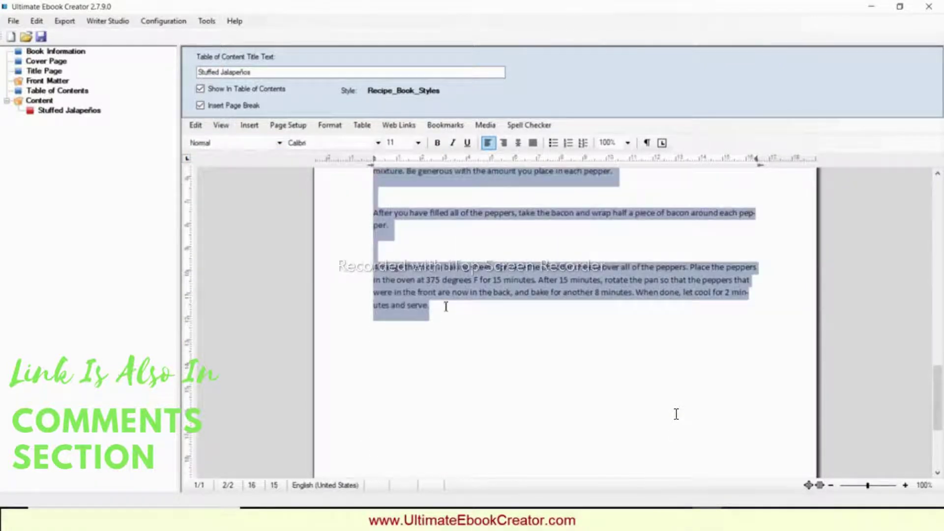
pyautogui.click(279, 143)
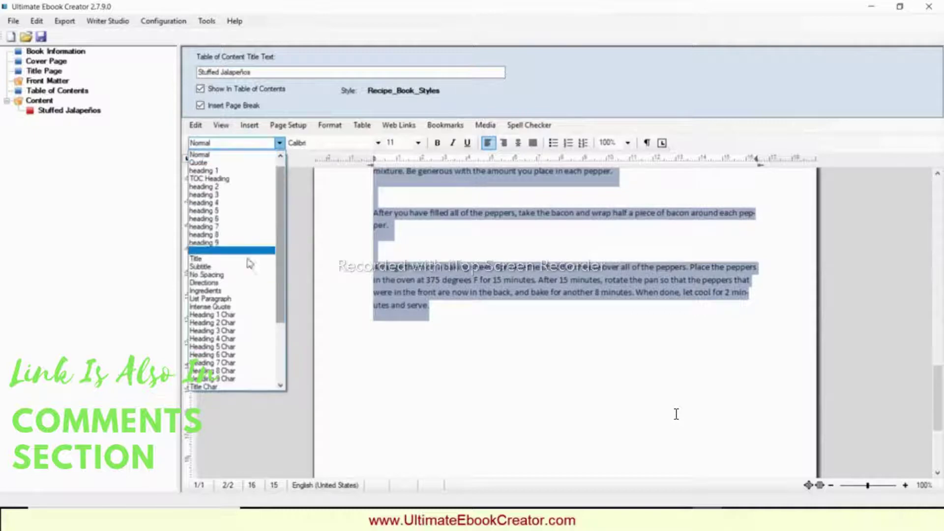
pyautogui.click(235, 287)
pyautogui.scroll(3, 677, 414)
pyautogui.scroll(1, 676, 413)
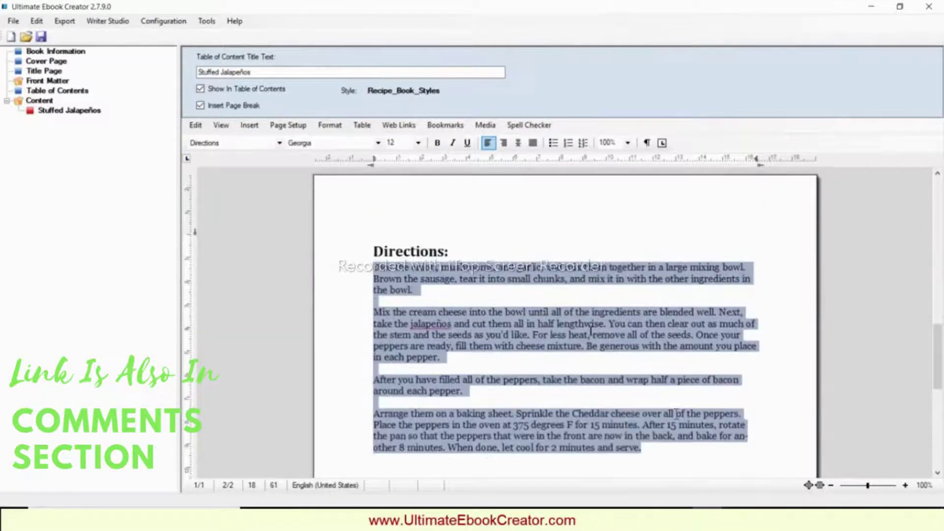
pyautogui.click(642, 293)
pyautogui.scroll(-3, 676, 295)
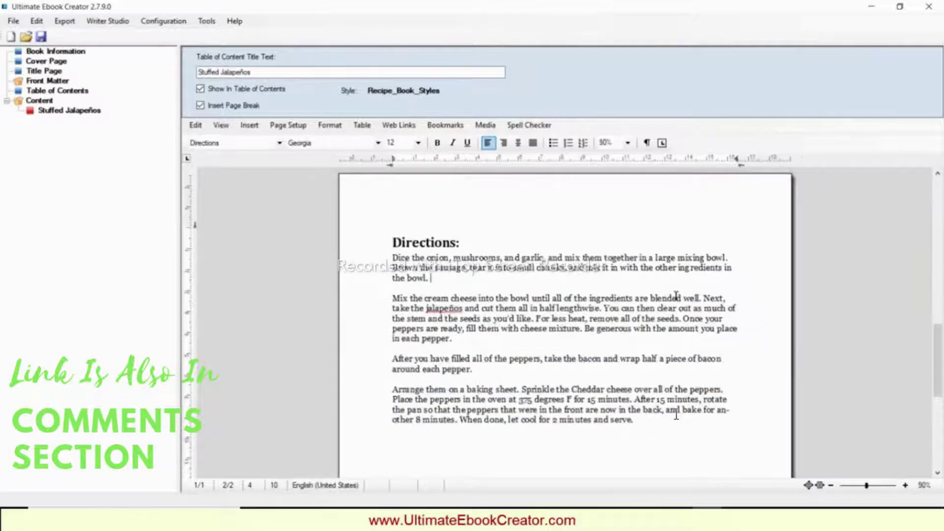
# - Reduce the line spacing of the paragraph holding the stuffed jalapeños picture
pyautogui.scroll(10, 681, 295)
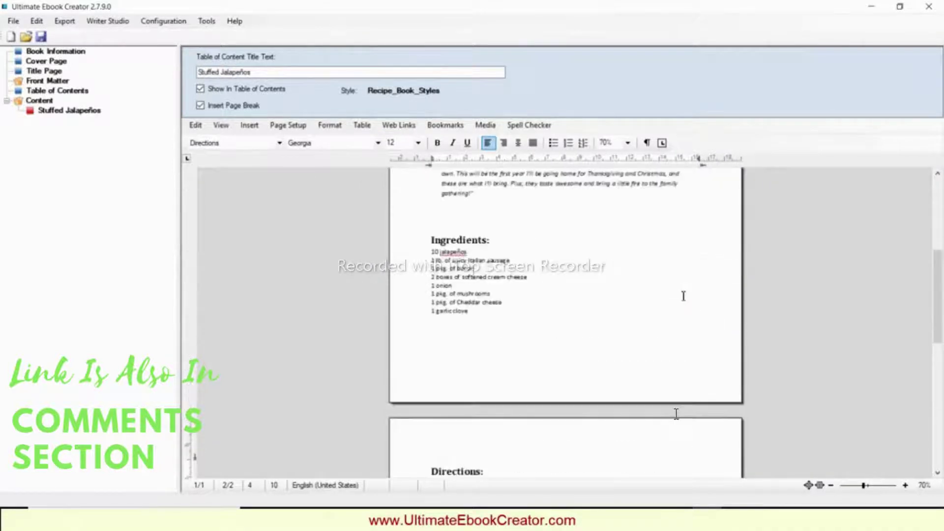
pyautogui.scroll(-2, 683, 295)
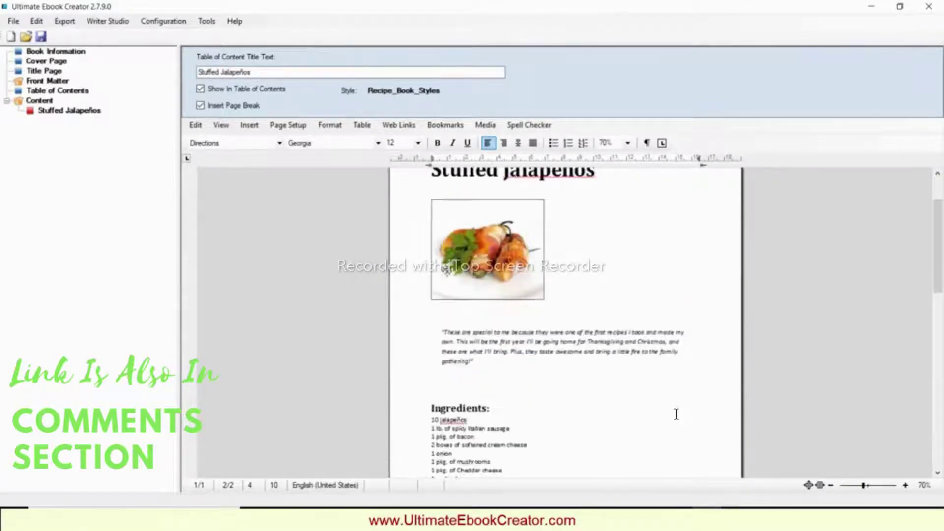
pyautogui.click(435, 264)
pyautogui.rightClick(449, 310)
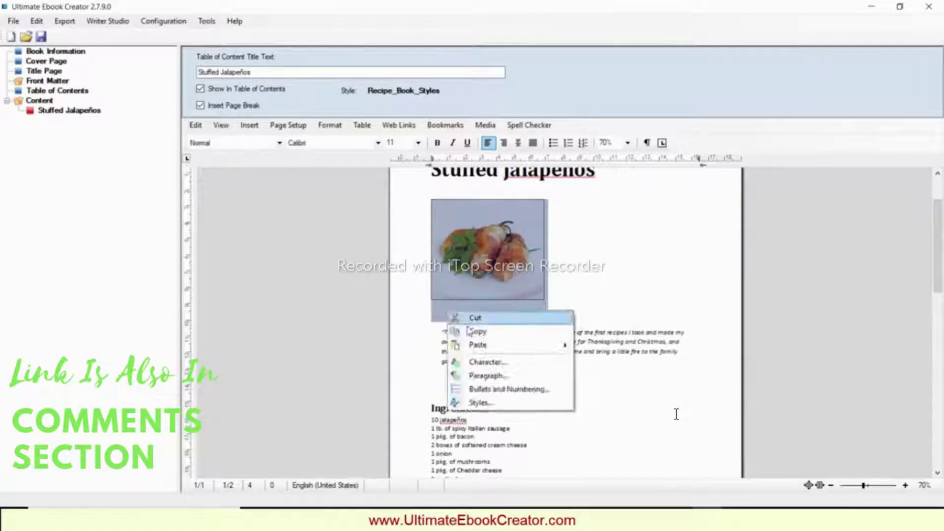
pyautogui.click(491, 374)
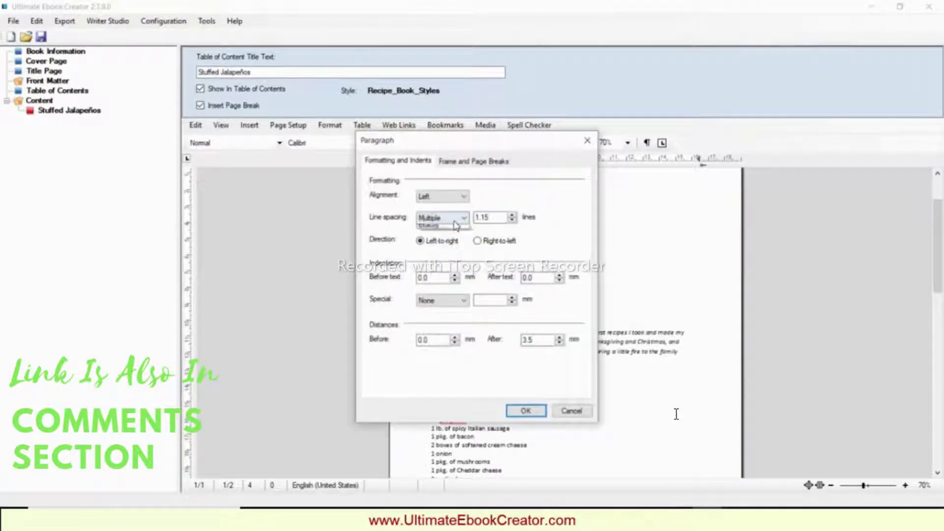
pyautogui.click(445, 218)
pyautogui.click(442, 231)
pyautogui.click(525, 411)
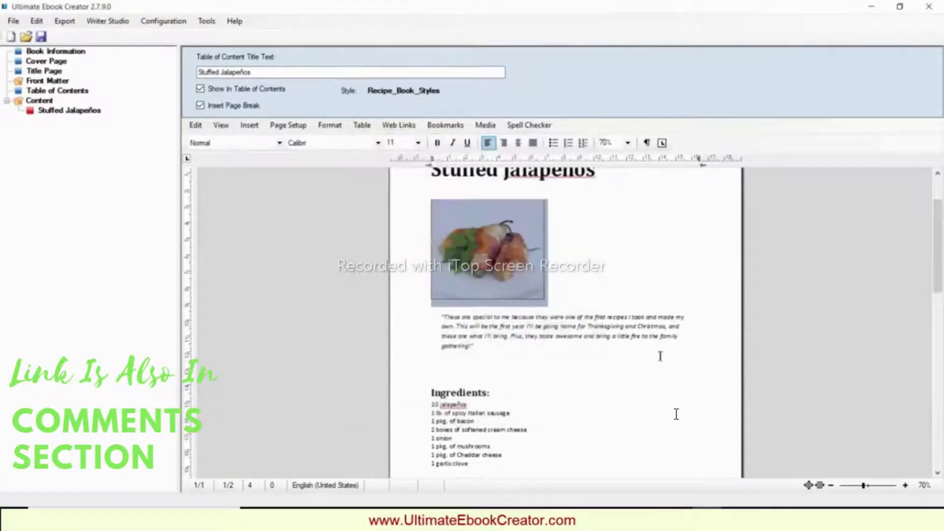
pyautogui.click(686, 336)
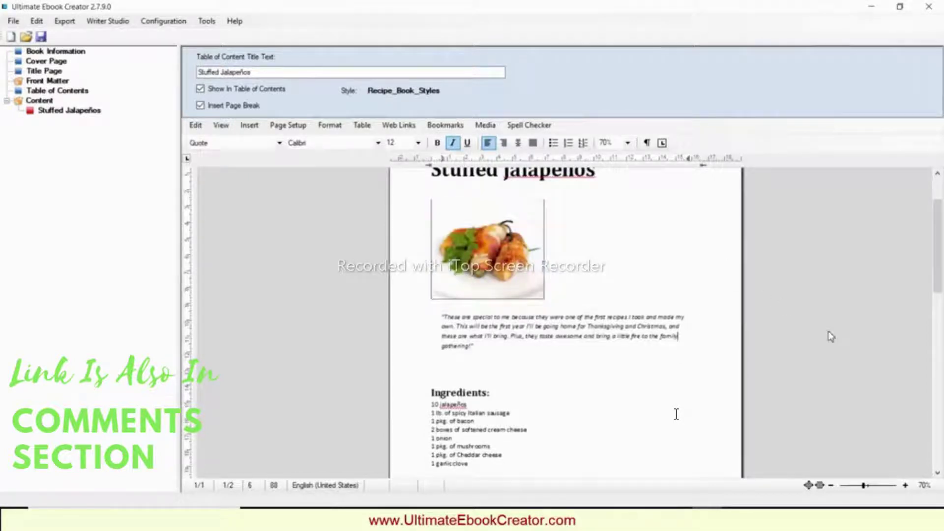
pyautogui.scroll(1, 829, 336)
pyautogui.scroll(-10, 830, 336)
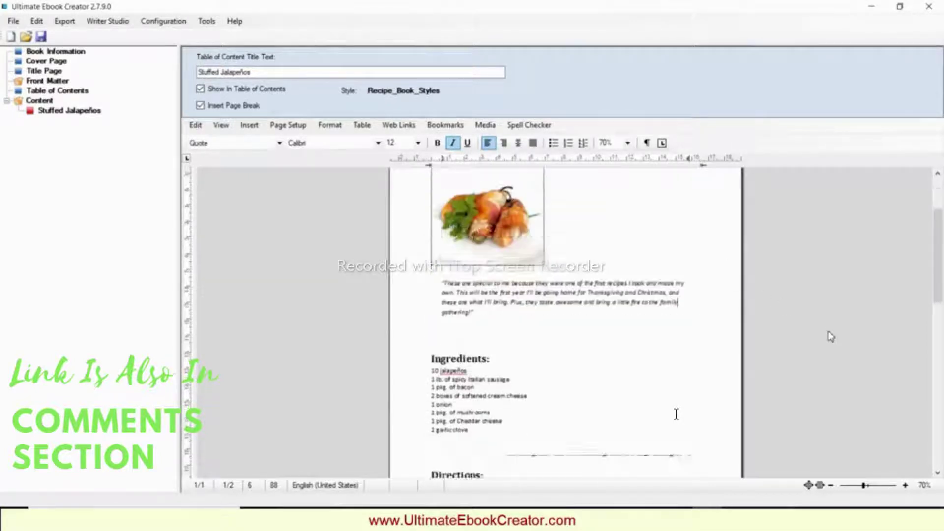
pyautogui.scroll(-3, 831, 336)
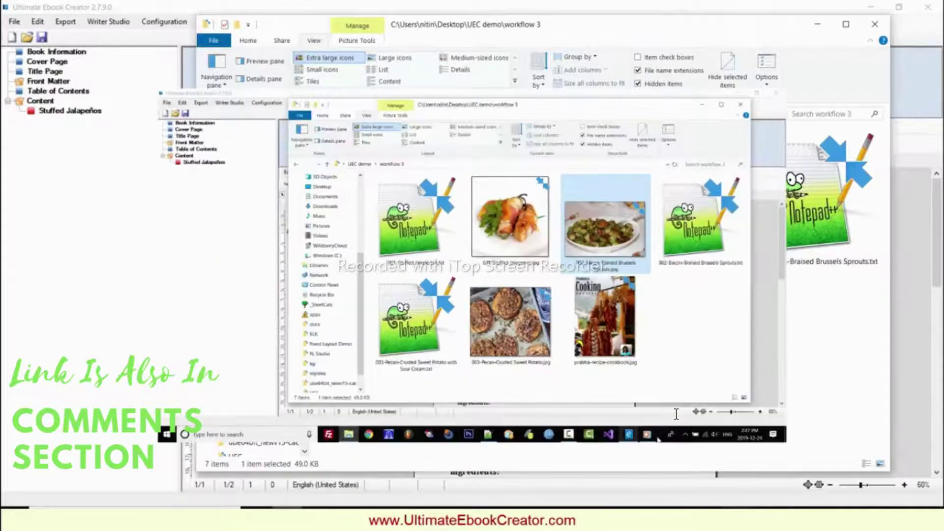
# - Switch to Notepad++ and copy the title "Bacon-Braised Brussels Sprouts" from 002-Bacon-Braised Brussels Sprouts.txt
pyautogui.click(737, 520)
pyautogui.click(869, 452)
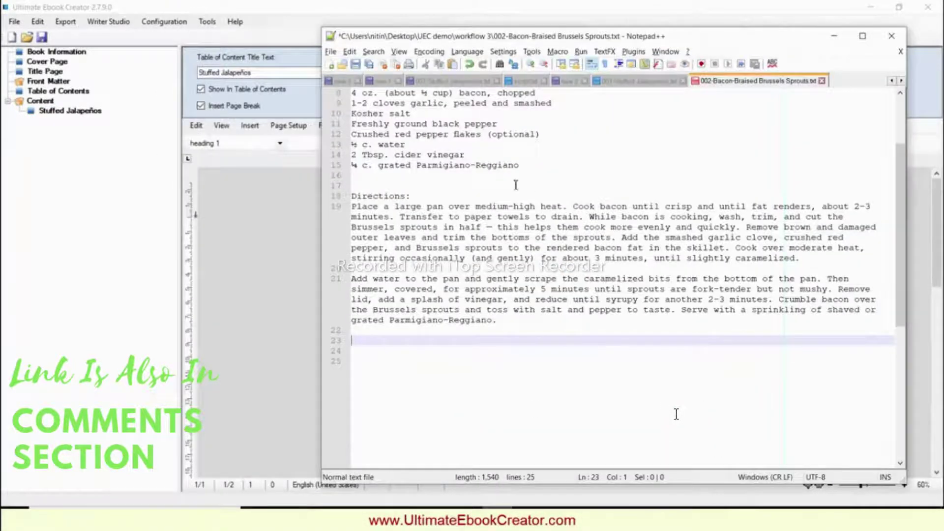
pyautogui.scroll(3, 515, 184)
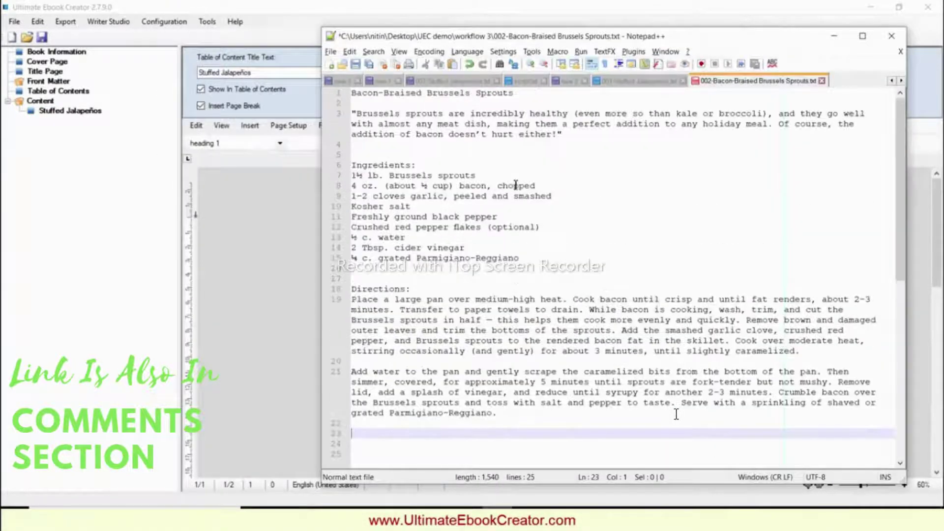
pyautogui.moveTo(515, 93); pyautogui.dragTo(351, 92)
pyautogui.rightClick(387, 93)
pyautogui.click(412, 110)
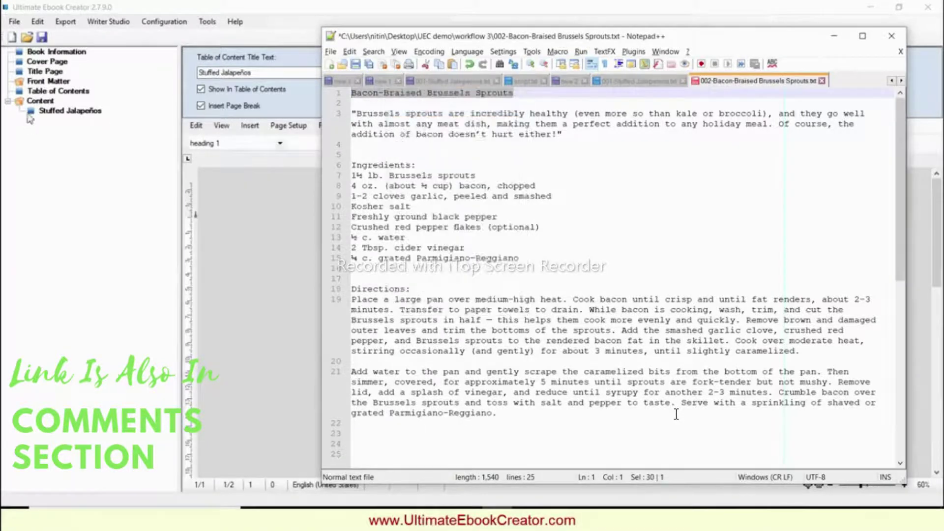
# - In Ultimate Ebook Creator, add a chapter under Content titled "Bacon-Braised Brussels Sprouts" with the Recipe_Book_Styles style
pyautogui.click(40, 101)
pyautogui.rightClick(49, 104)
pyautogui.moveTo(99, 110)
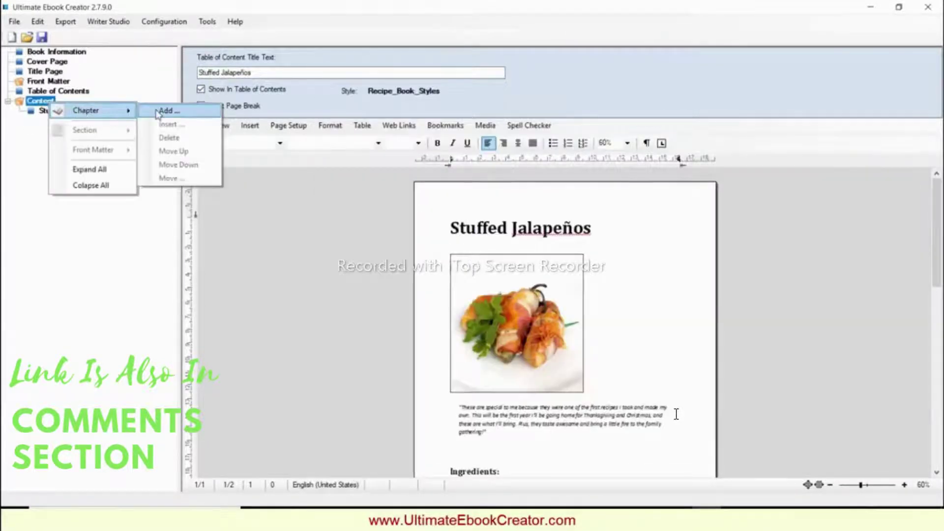
pyautogui.click(164, 110)
pyautogui.rightClick(441, 226)
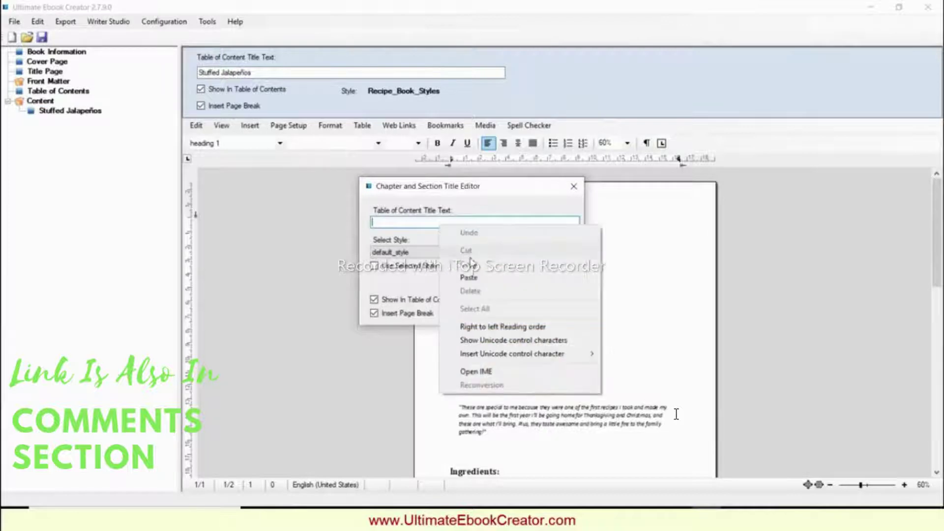
pyautogui.click(468, 276)
pyautogui.click(463, 255)
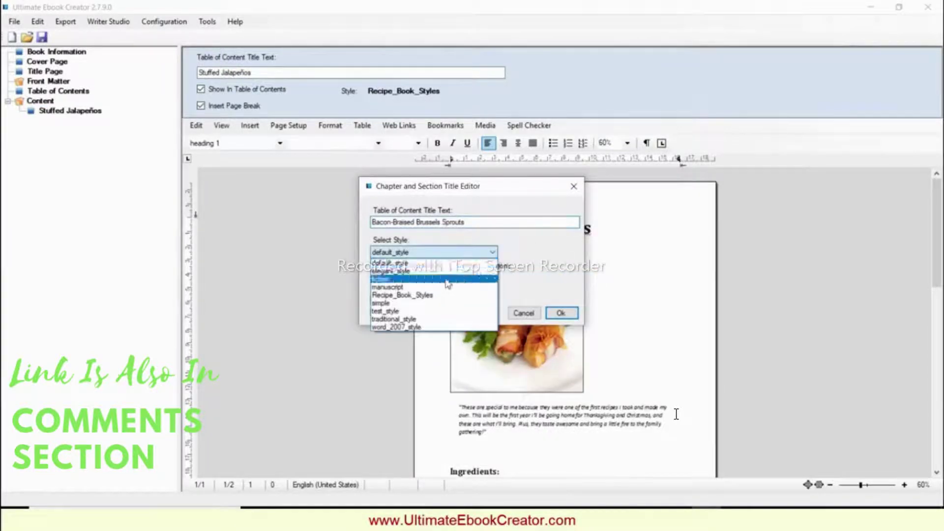
pyautogui.click(445, 293)
pyautogui.click(561, 314)
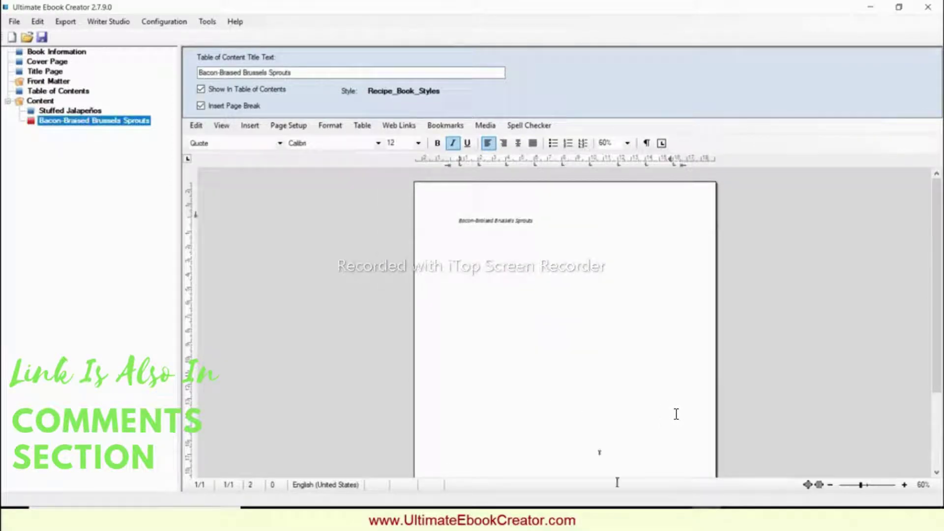
# - Switch back to Notepad++ and copy the complete Brussels sprouts recipe text, from its title to the last direction
pyautogui.hotkey('alt', 'Tab')
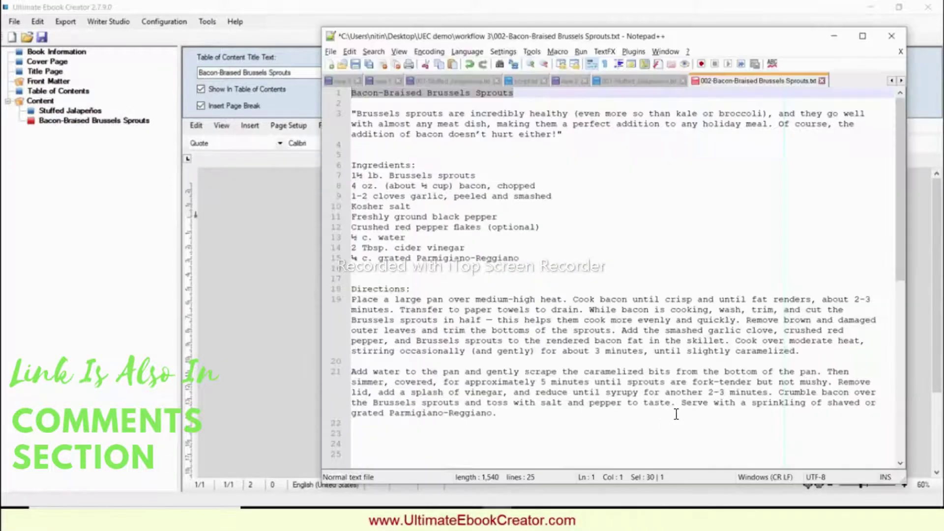
pyautogui.click(368, 108)
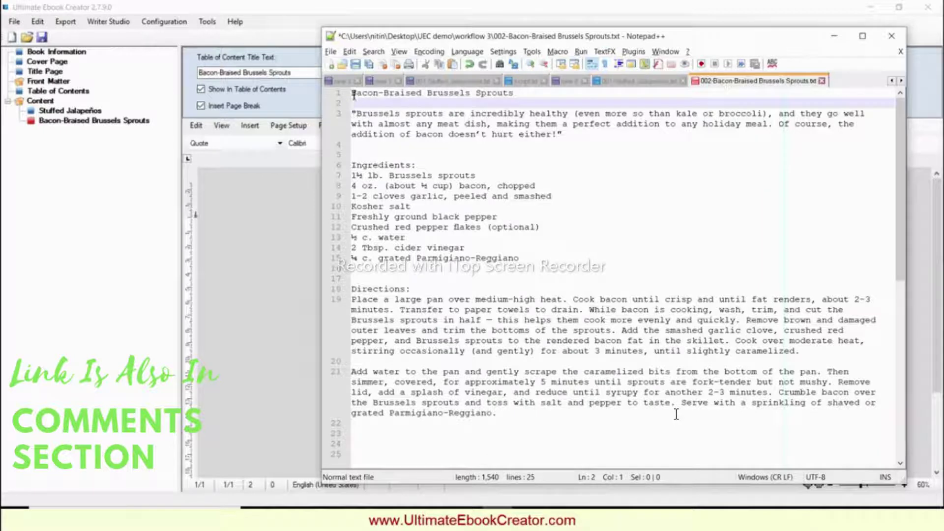
pyautogui.moveTo(353, 95); pyautogui.dragTo(545, 414)
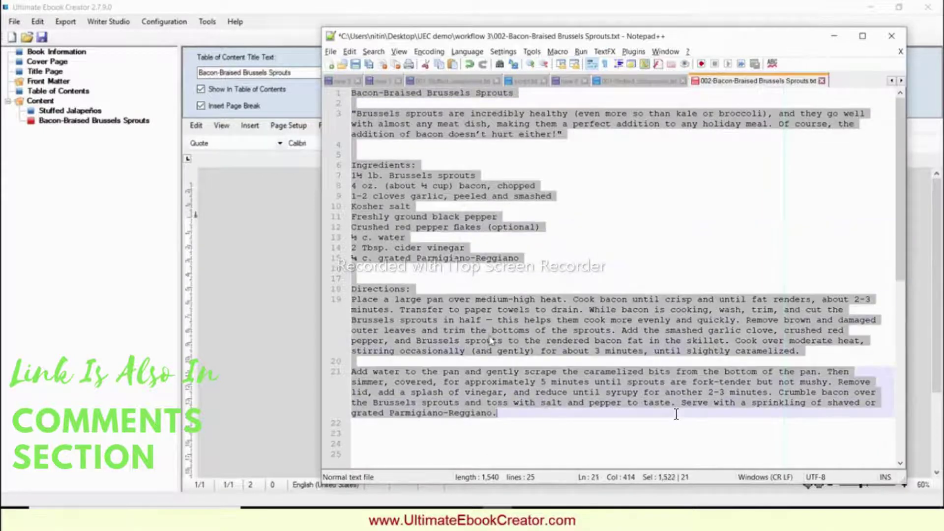
pyautogui.rightClick(491, 340)
pyautogui.click(520, 130)
pyautogui.click(834, 36)
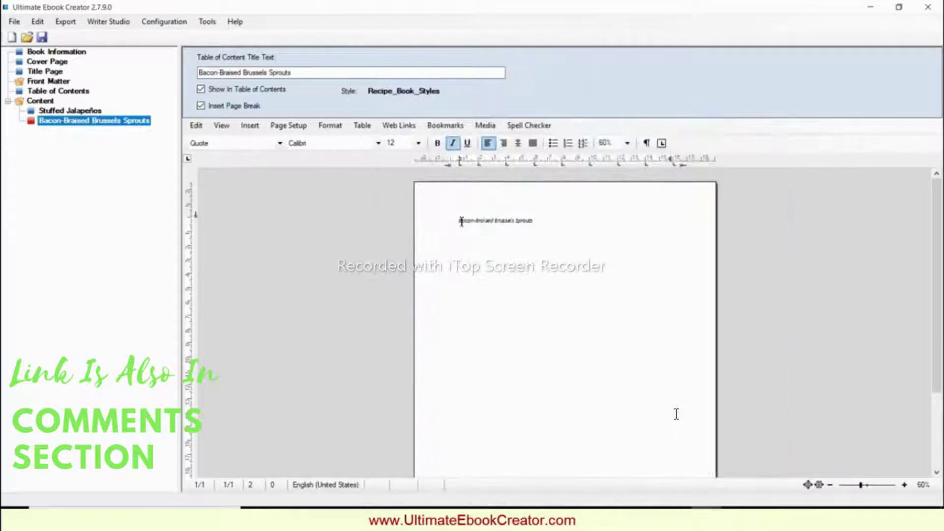
# - Replace the title text in the new chapter's page with the copied Brussels sprouts recipe
pyautogui.moveTo(461, 221); pyautogui.dragTo(548, 221)
pyautogui.hotkey('ctrl', 'v')
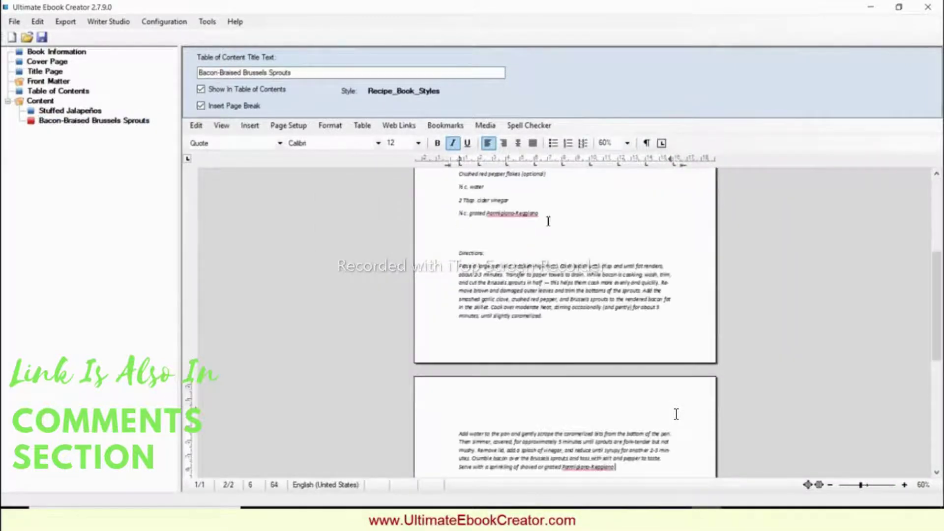
pyautogui.scroll(4, 676, 414)
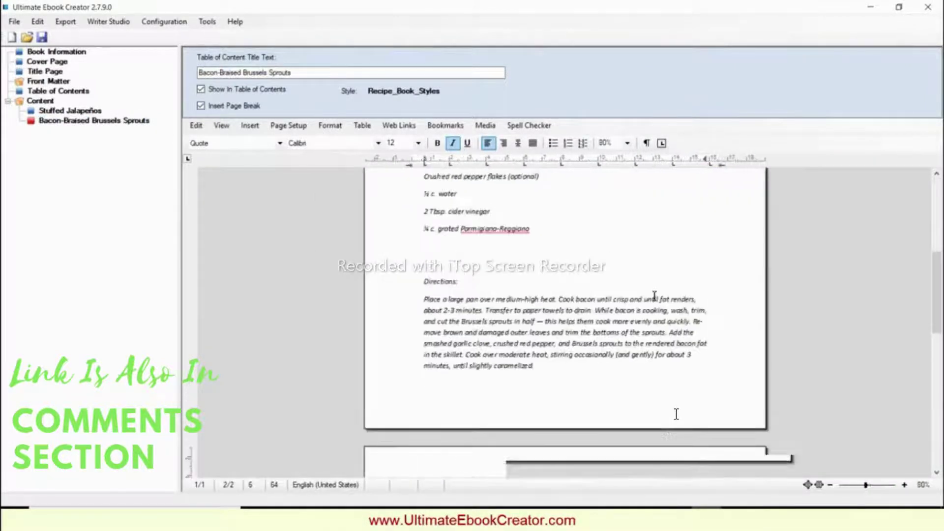
pyautogui.scroll(3, 676, 414)
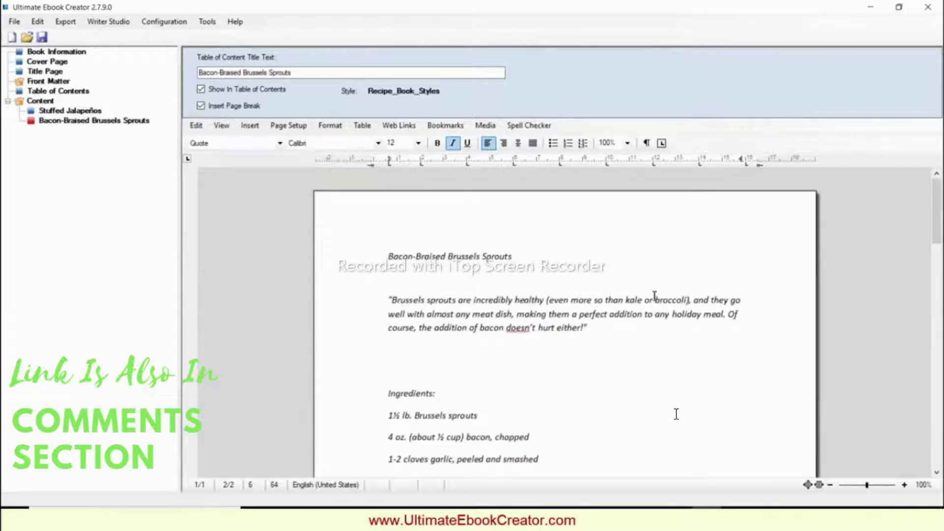
# - Insert the JPEG image 002-Bacon-Braised Brussels Sprouts.jpg from the workflow 3 folder on the blank line below the quotation
pyautogui.scroll(-1, 654, 295)
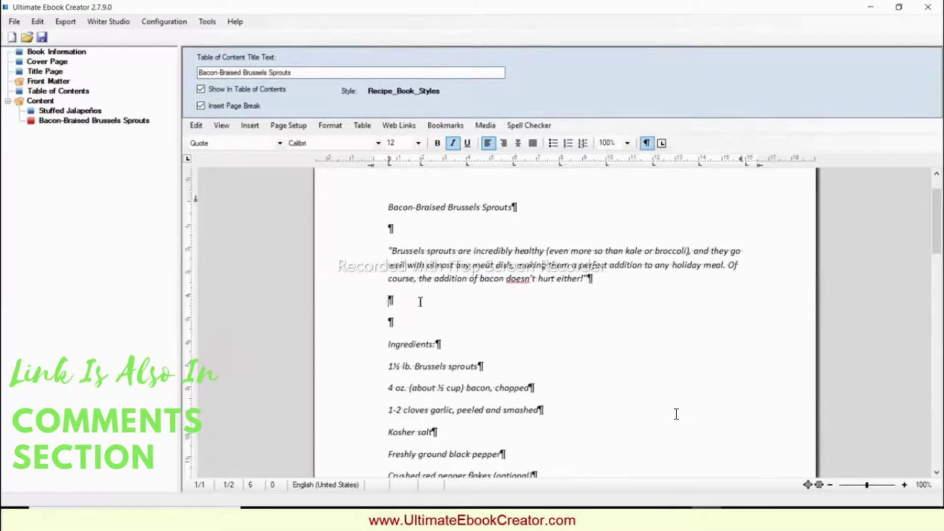
pyautogui.rightClick(420, 301)
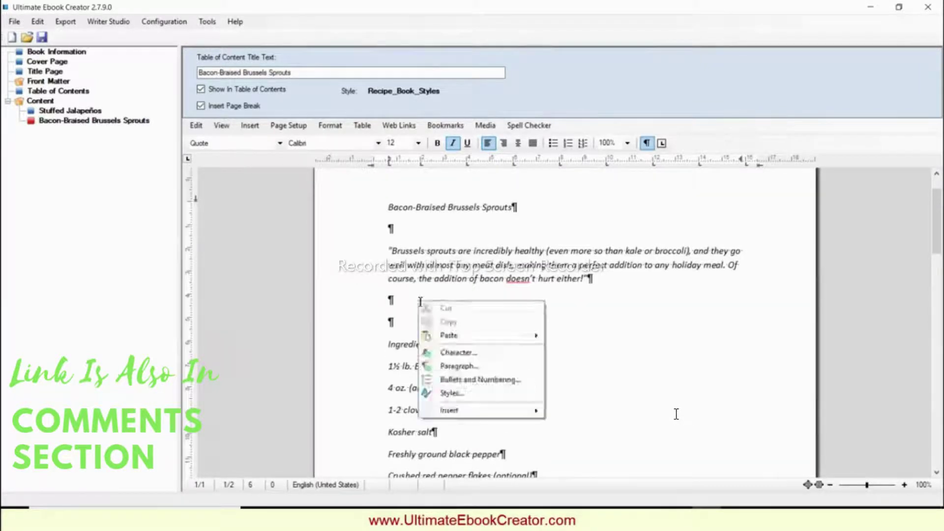
pyautogui.moveTo(485, 412)
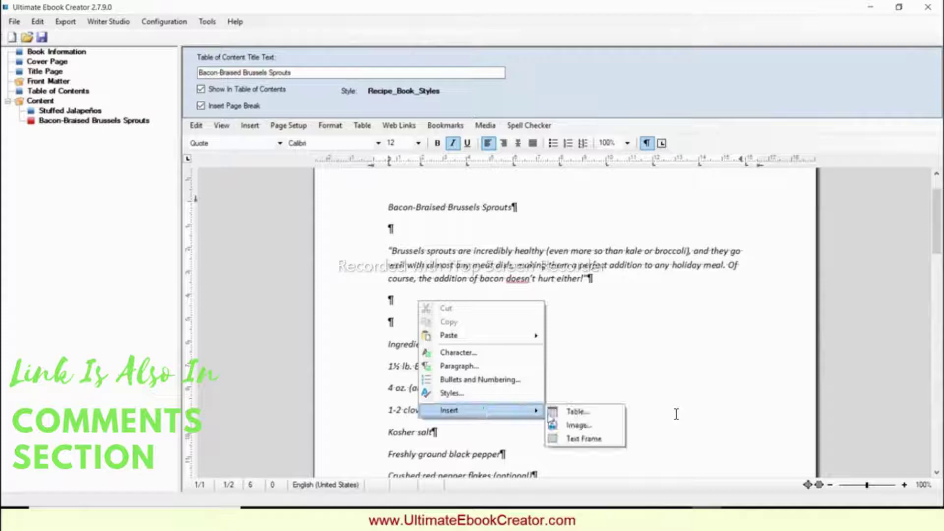
pyautogui.click(579, 425)
pyautogui.click(906, 473)
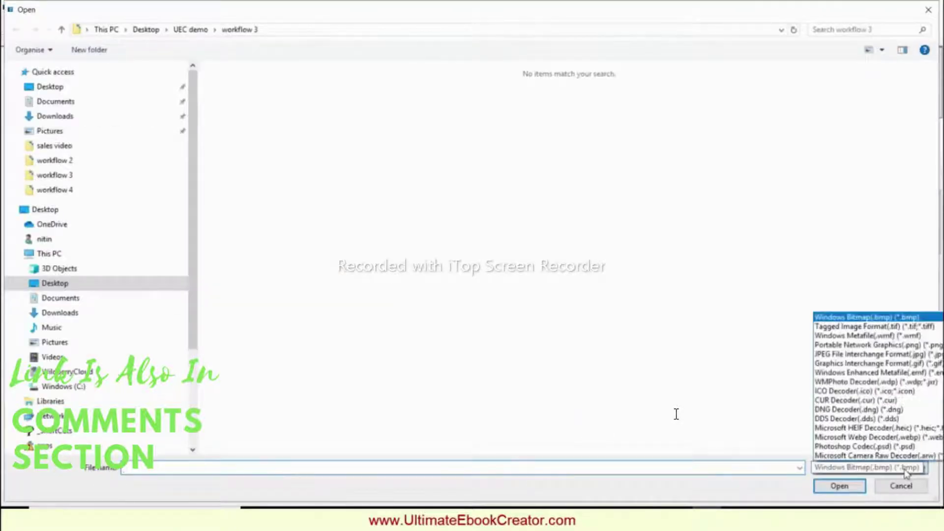
pyautogui.click(923, 362)
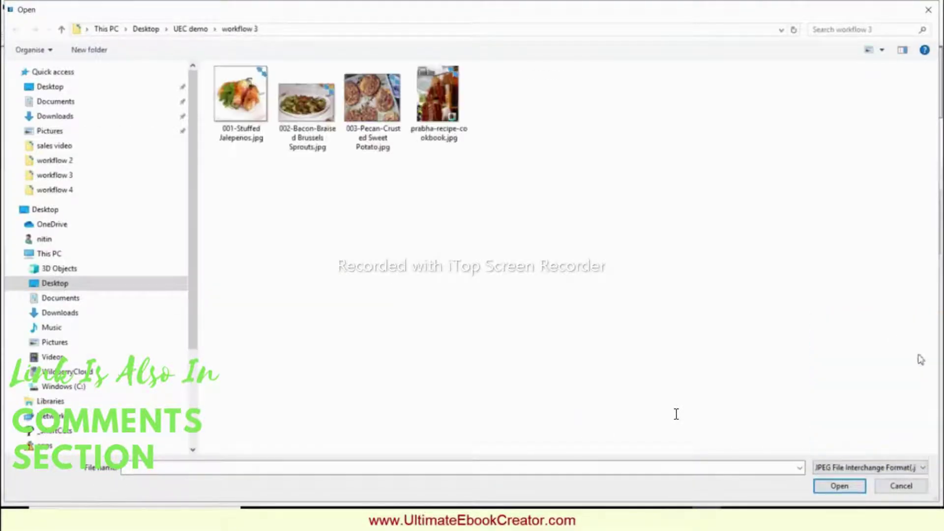
pyautogui.click(325, 109)
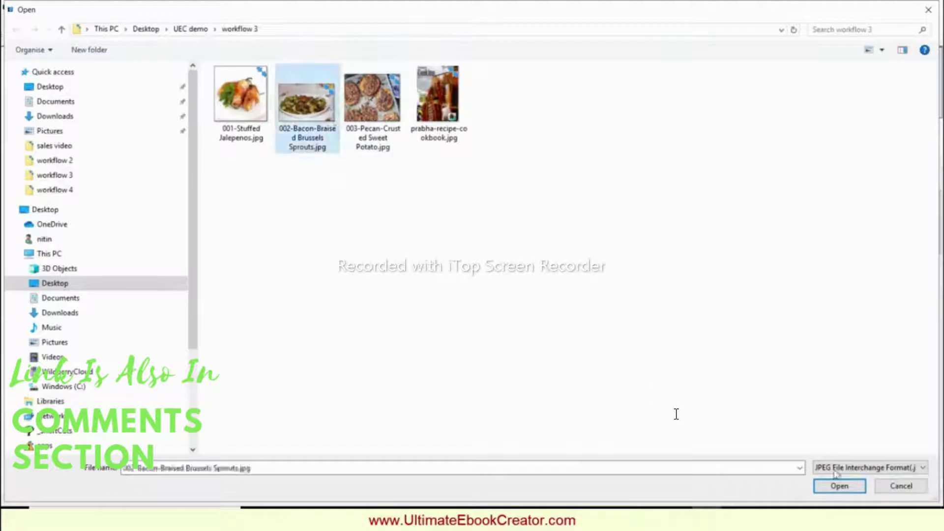
pyautogui.click(839, 486)
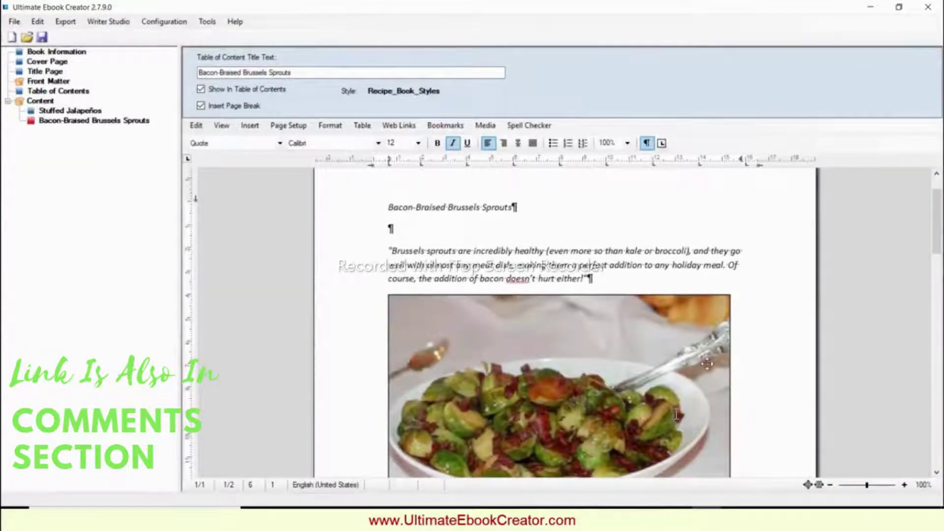
# - Shrink the Brussels sprouts photo to about 84 by 57 mm and try to move it beside the quotation
pyautogui.click(588, 376)
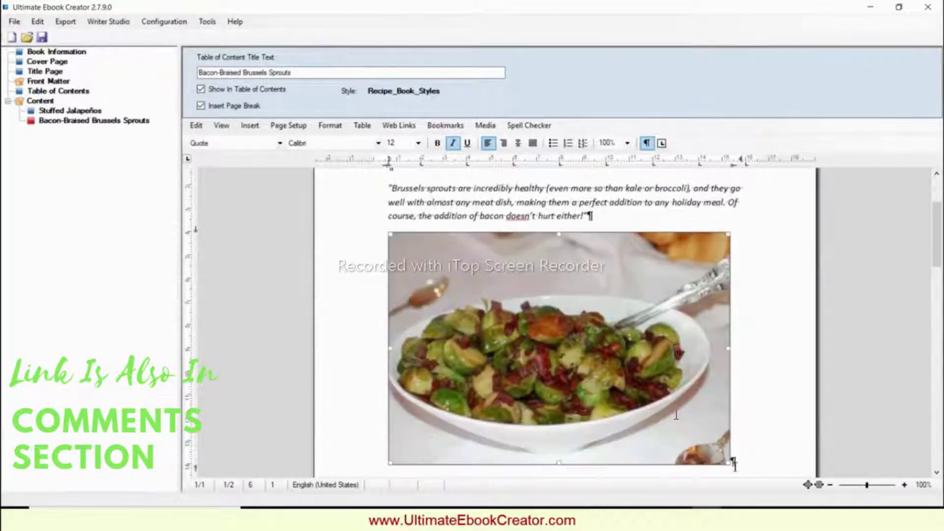
pyautogui.moveTo(730, 462); pyautogui.dragTo(583, 364)
pyautogui.scroll(1, 660, 295)
pyautogui.moveTo(480, 359); pyautogui.dragTo(685, 314)
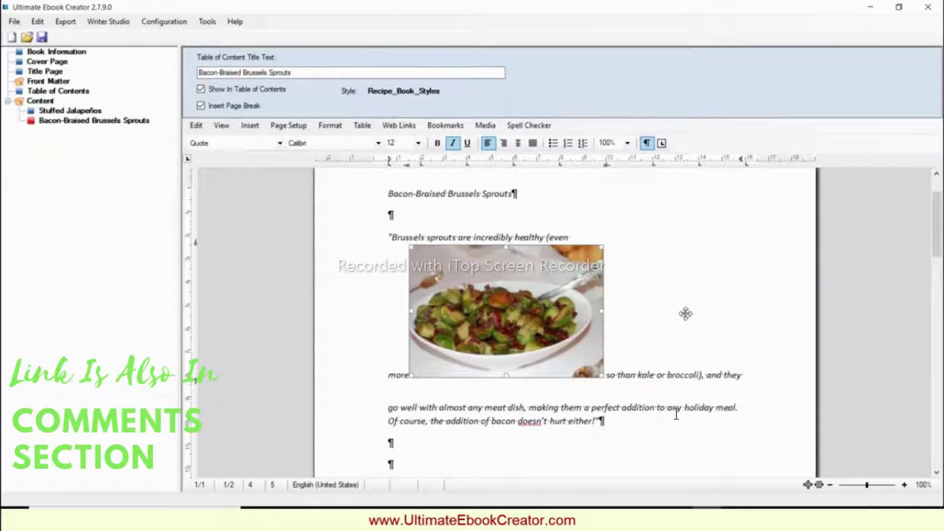
# - Set the photo's wrapping style to Square and place it to the right of the quotation paragraph
pyautogui.rightClick(535, 289)
pyautogui.click(581, 350)
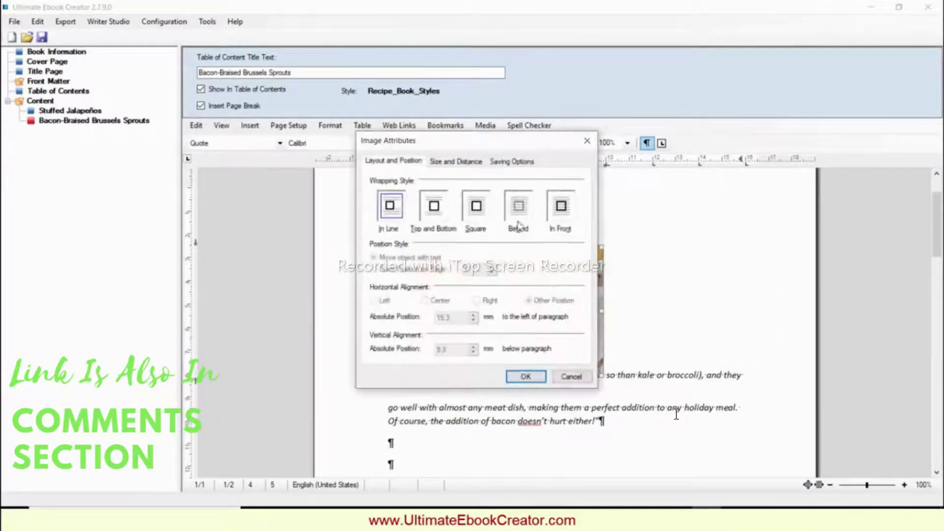
pyautogui.click(520, 209)
pyautogui.click(475, 206)
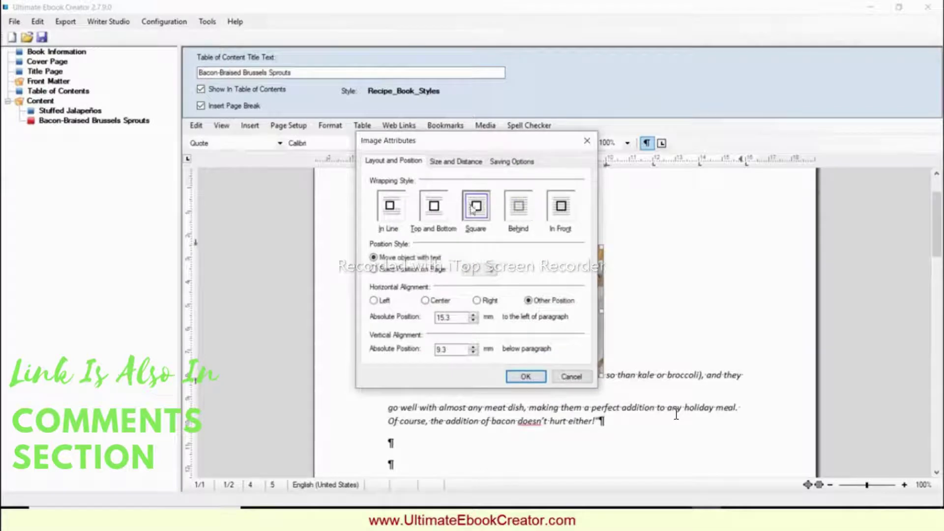
pyautogui.click(525, 376)
pyautogui.moveTo(492, 301); pyautogui.dragTo(663, 285)
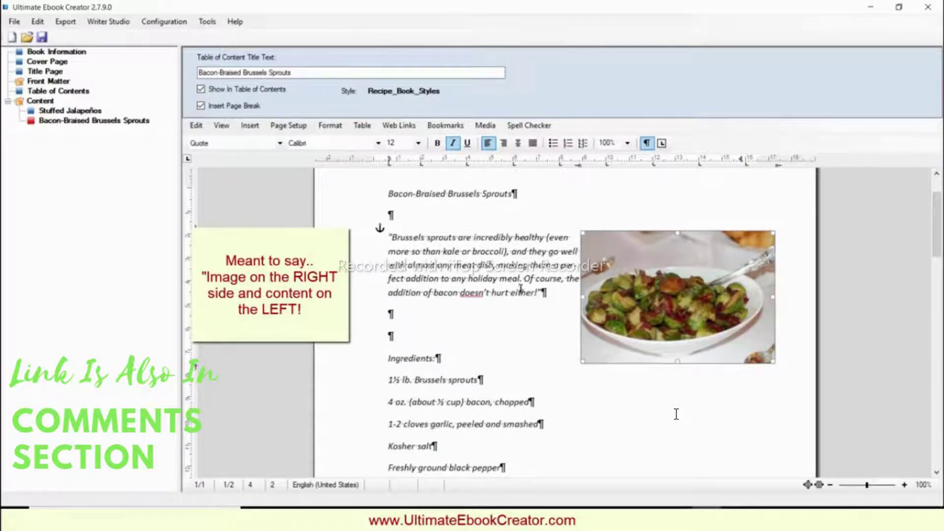
# - Set the photo's left distance from text to 5 mm in its image attributes
pyautogui.rightClick(615, 280)
pyautogui.click(659, 374)
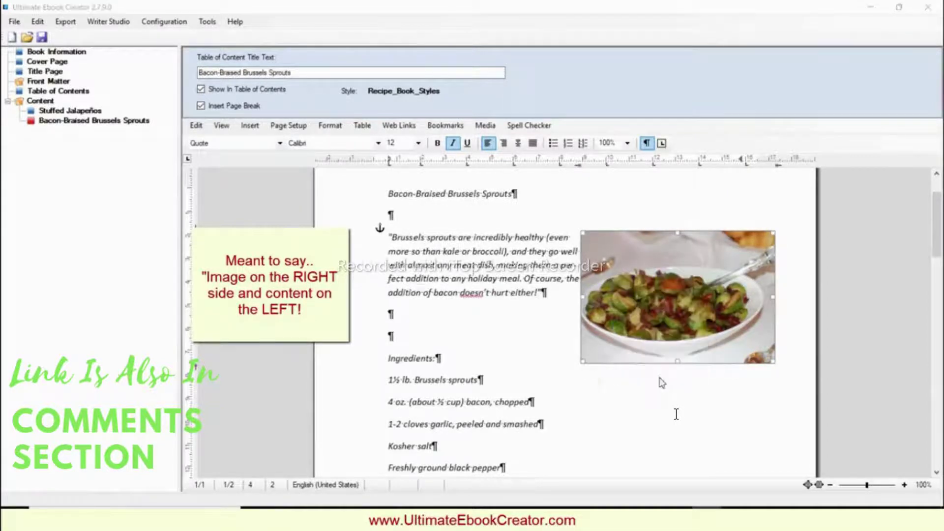
pyautogui.click(450, 163)
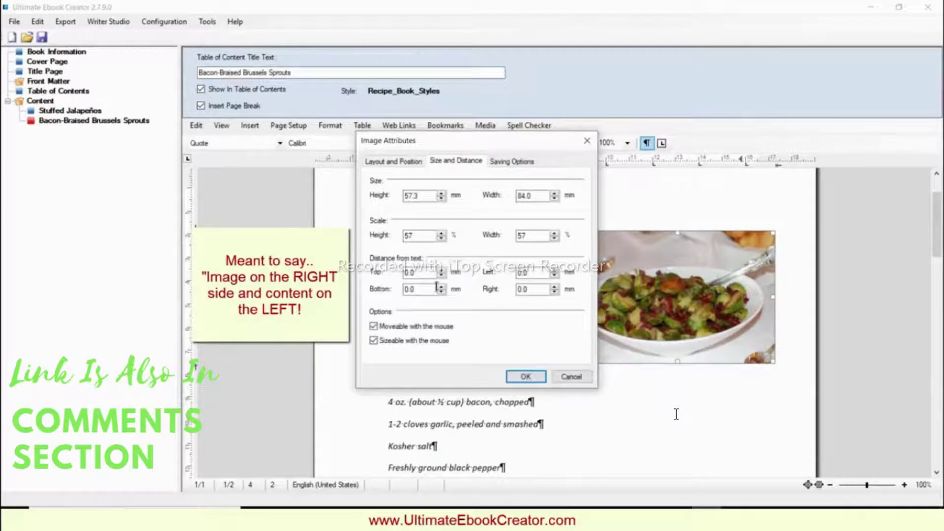
pyautogui.doubleClick(521, 272)
pyautogui.write('5')
pyautogui.click(535, 376)
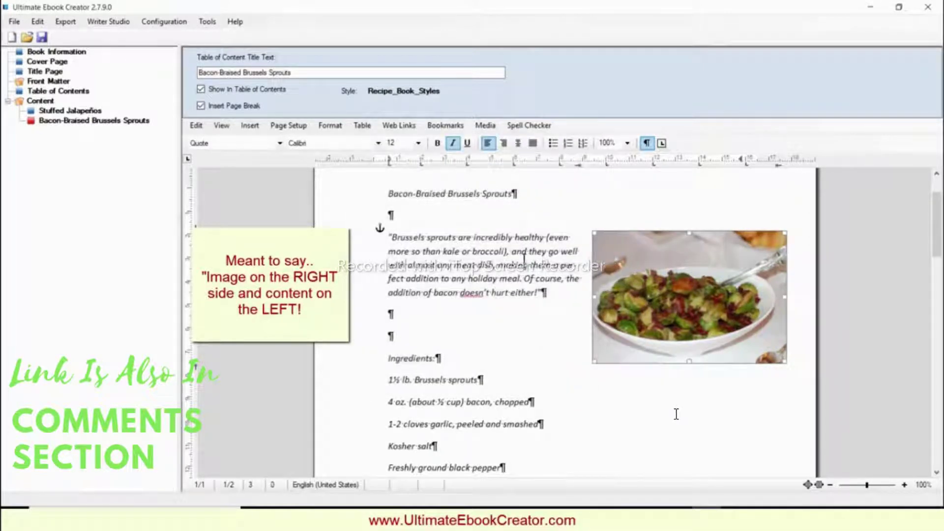
# - Justify the quotation paragraph beside the photo
pyautogui.moveTo(392, 237); pyautogui.dragTo(543, 291)
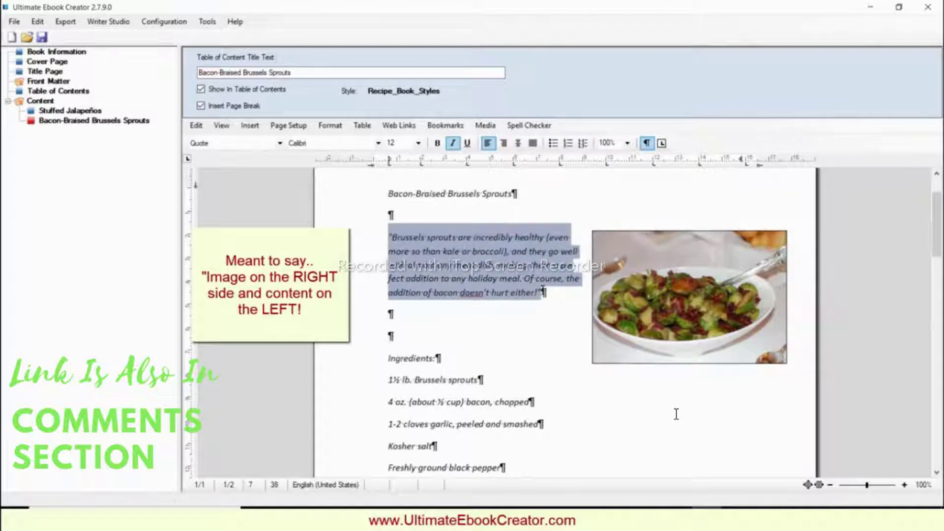
pyautogui.click(532, 143)
pyautogui.click(563, 295)
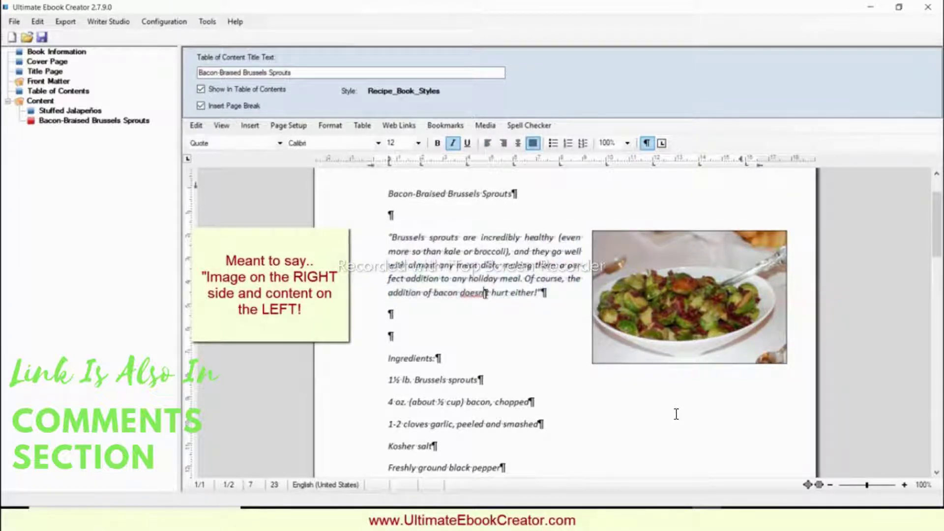
# - Correct the flagged word "doesn't" in the quotation and hide the formatting marks
pyautogui.press('Delete')
pyautogui.press('Left')
pyautogui.rightClick(480, 294)
pyautogui.click(558, 302)
pyautogui.click(646, 142)
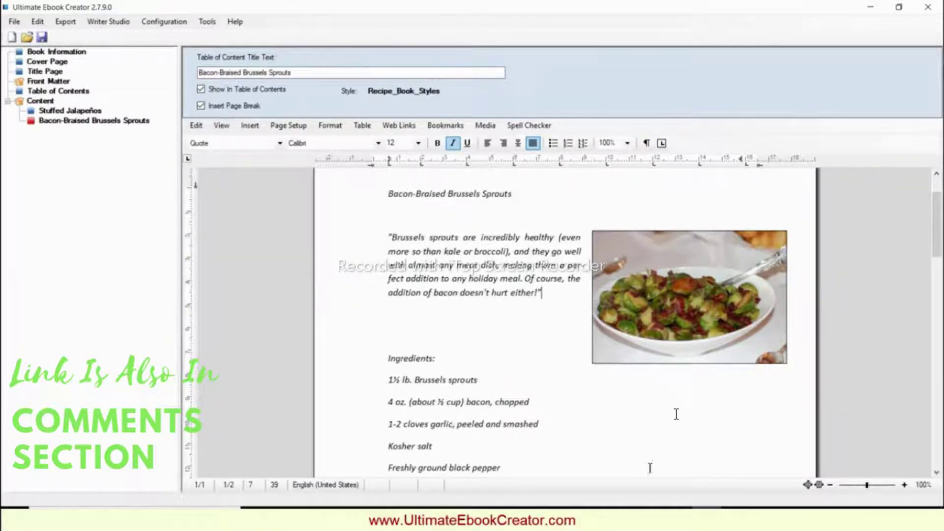
# - Apply the heading 1 style to the recipe title and keep the Quote style on the quotation paragraph
pyautogui.click(388, 194)
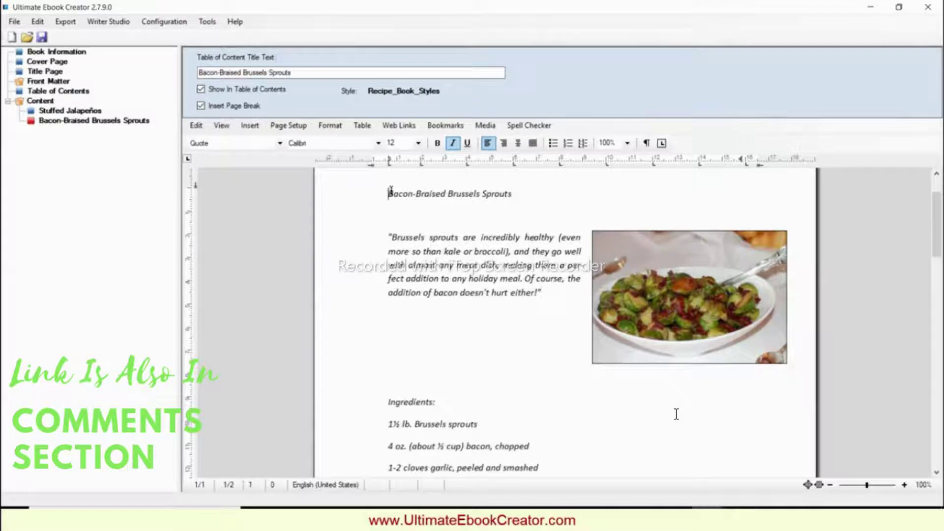
pyautogui.click(280, 143)
pyautogui.click(241, 163)
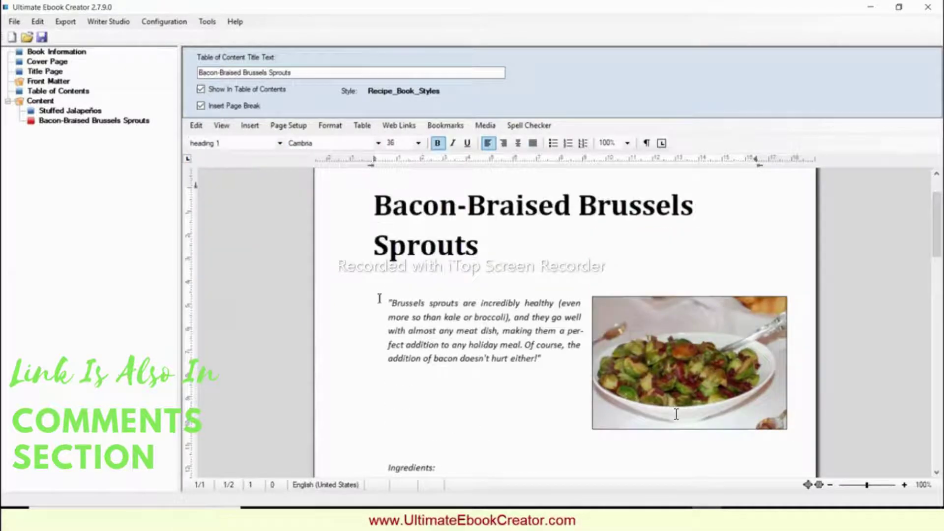
pyautogui.moveTo(389, 302); pyautogui.dragTo(546, 362)
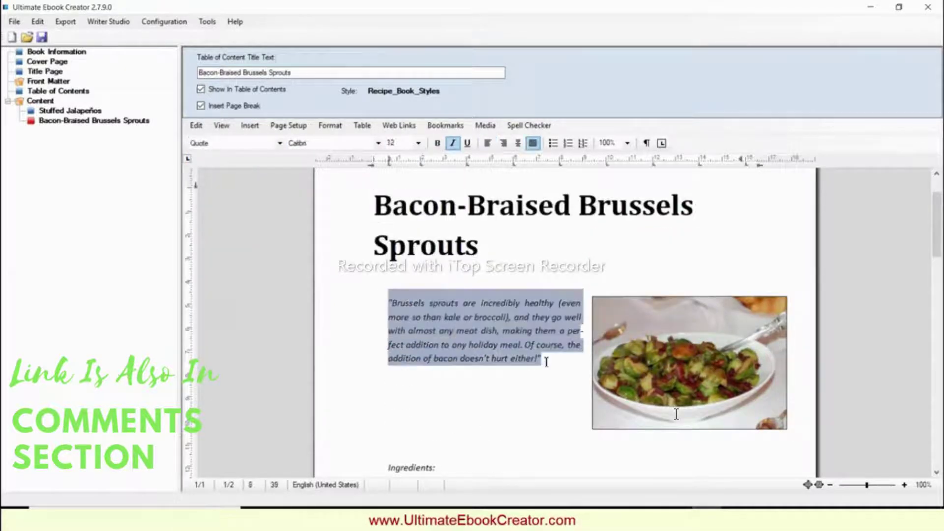
pyautogui.click(279, 143)
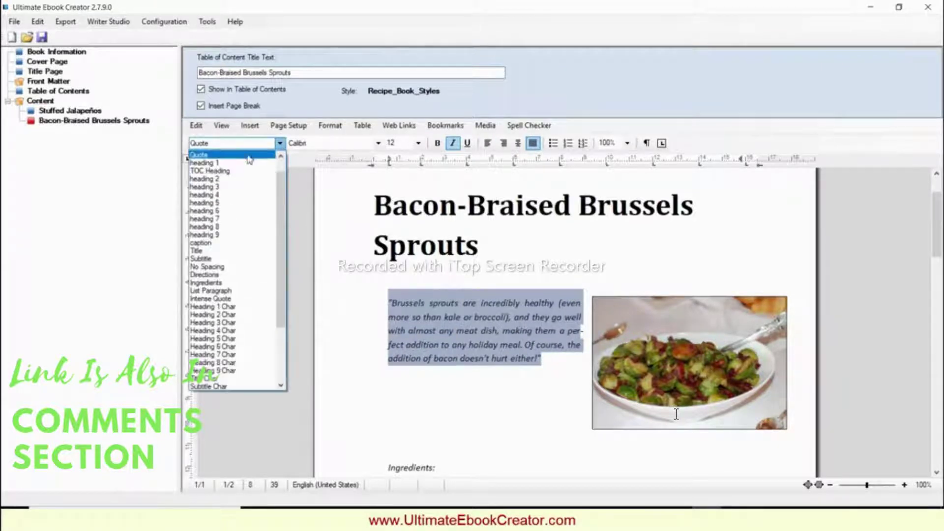
pyautogui.press('Escape')
# - Apply heading 2 to the "Ingredients:" line and the Ingredients style to all the ingredient lines below it
pyautogui.scroll(-5, 675, 414)
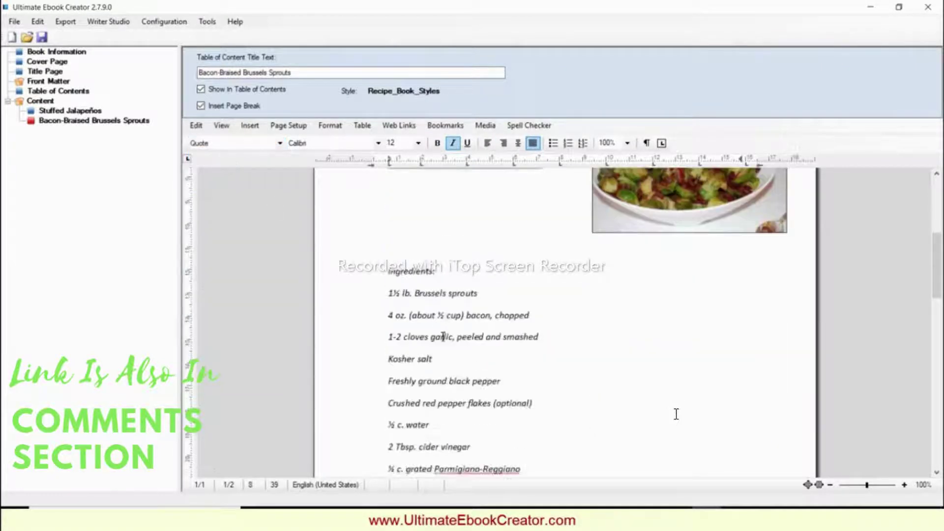
pyautogui.click(676, 414)
pyautogui.click(280, 143)
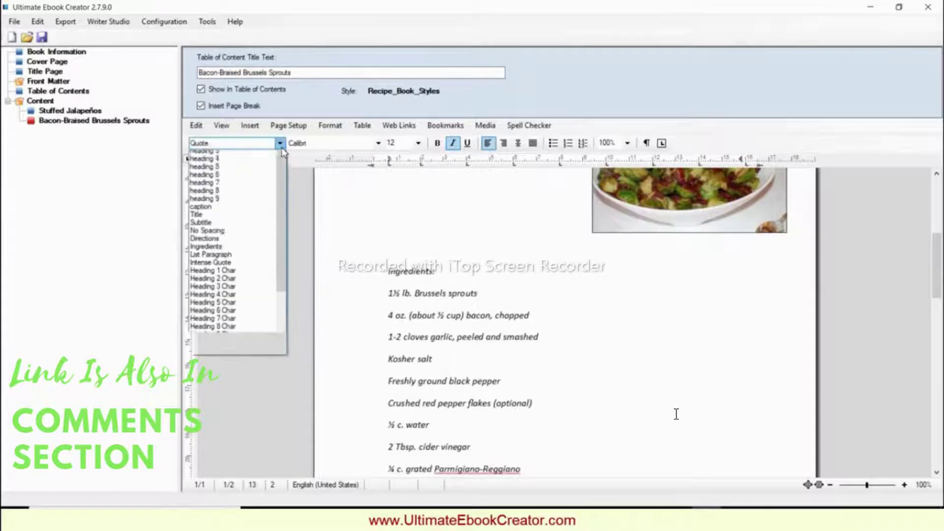
pyautogui.click(216, 178)
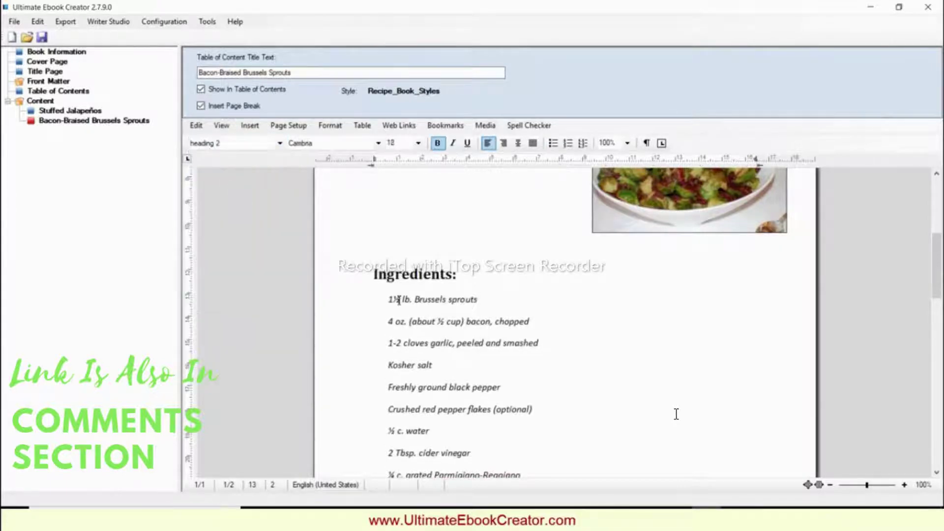
pyautogui.moveTo(390, 300); pyautogui.dragTo(538, 329)
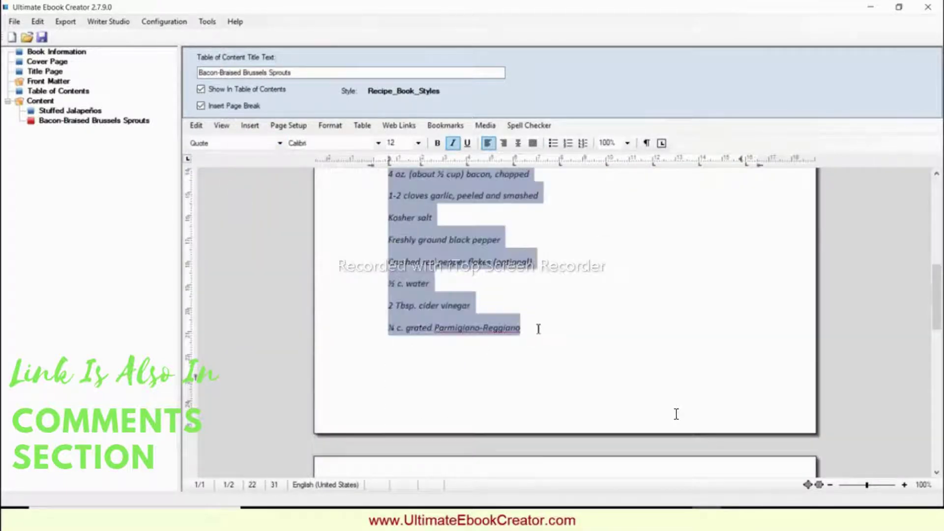
pyautogui.click(280, 143)
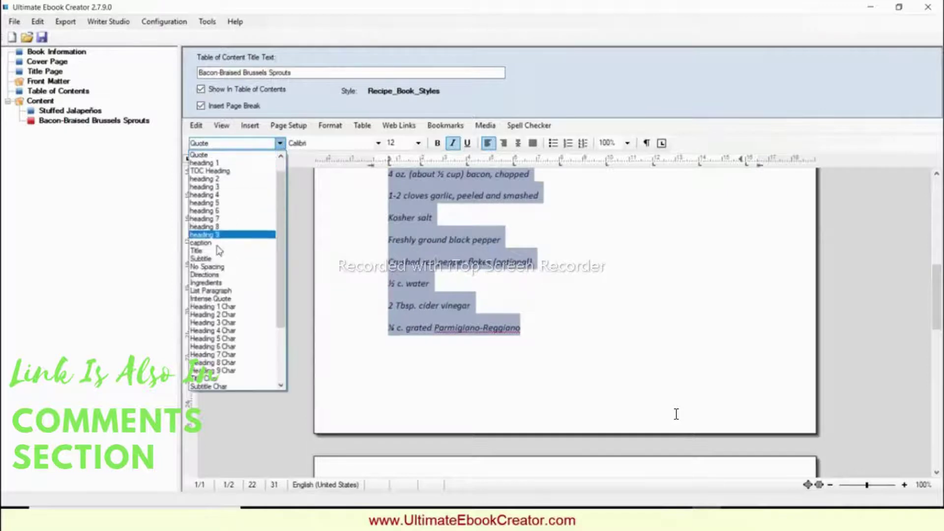
pyautogui.click(217, 283)
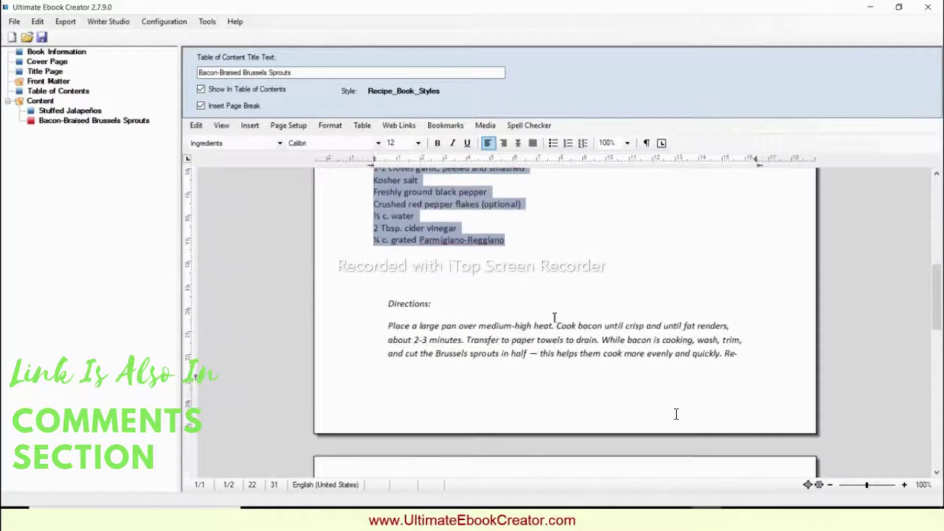
# - Apply heading 2 to the "Directions:" line and the Directions style to all the instruction paragraphs below it
pyautogui.click(422, 306)
pyautogui.click(280, 143)
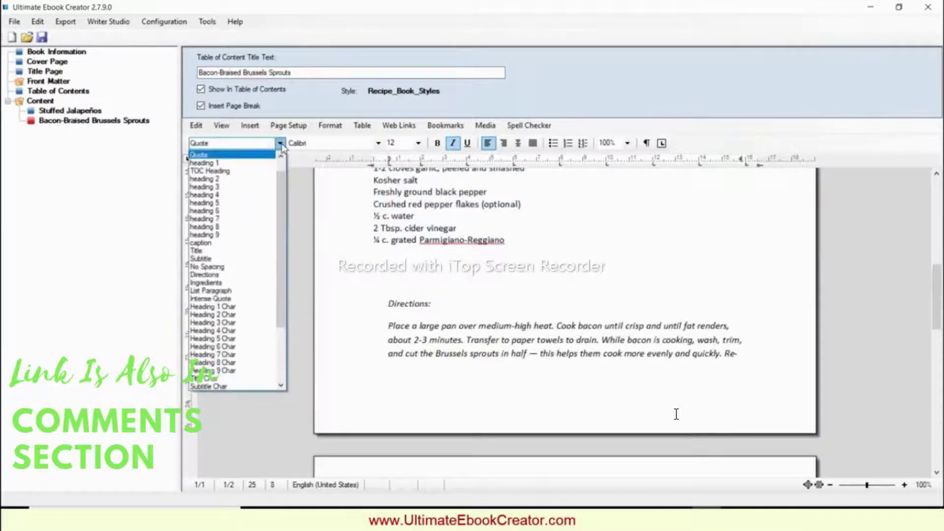
pyautogui.click(248, 179)
pyautogui.click(396, 333)
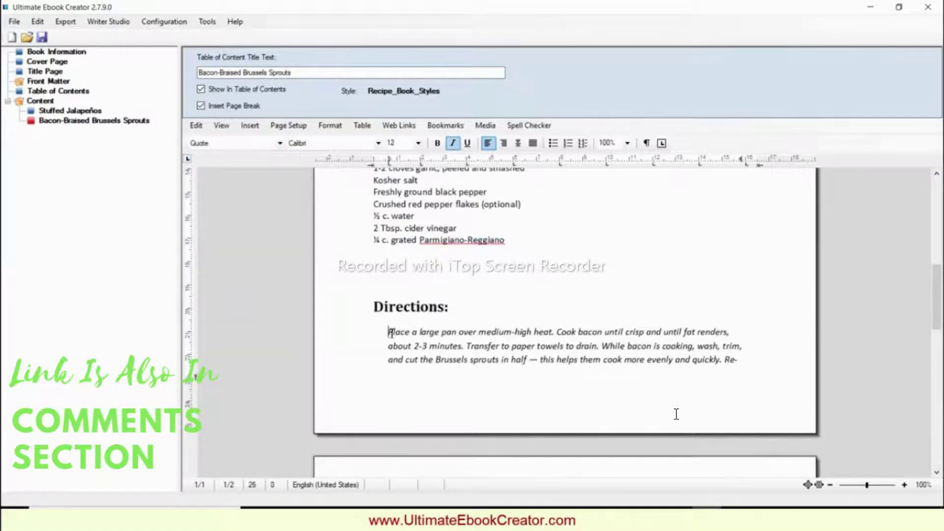
pyautogui.scroll(-6, 452, 374)
pyautogui.keyDown('shift'); pyautogui.click(657, 318); pyautogui.keyUp('shift')
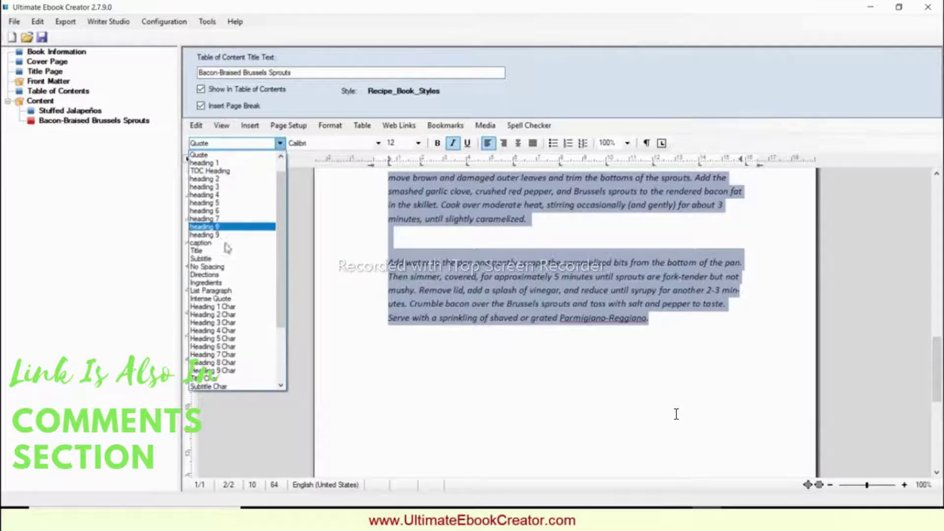
pyautogui.click(268, 276)
# - Review the formatted Brussels sprouts recipe at 70% zoom, from the directions back up to the title
pyautogui.scroll(5, 610, 337)
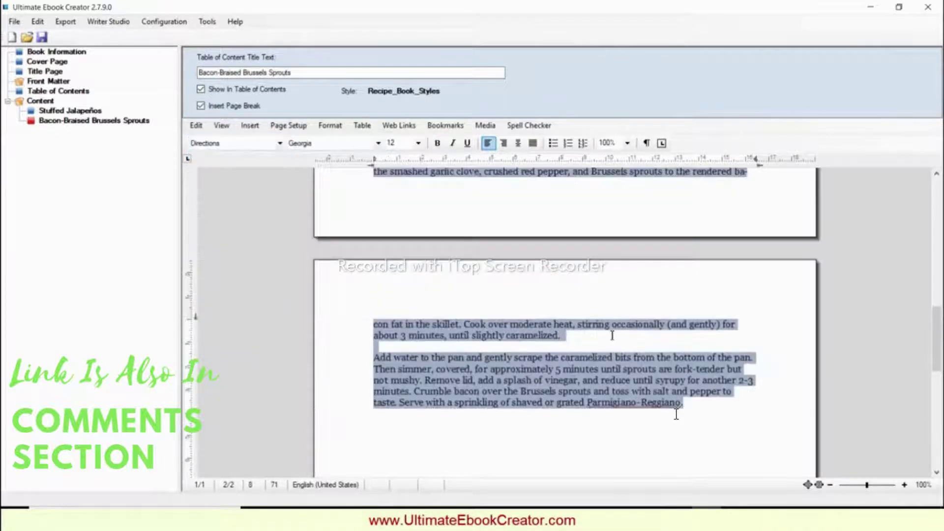
pyautogui.click(556, 234)
pyautogui.scroll(-5, 607, 270)
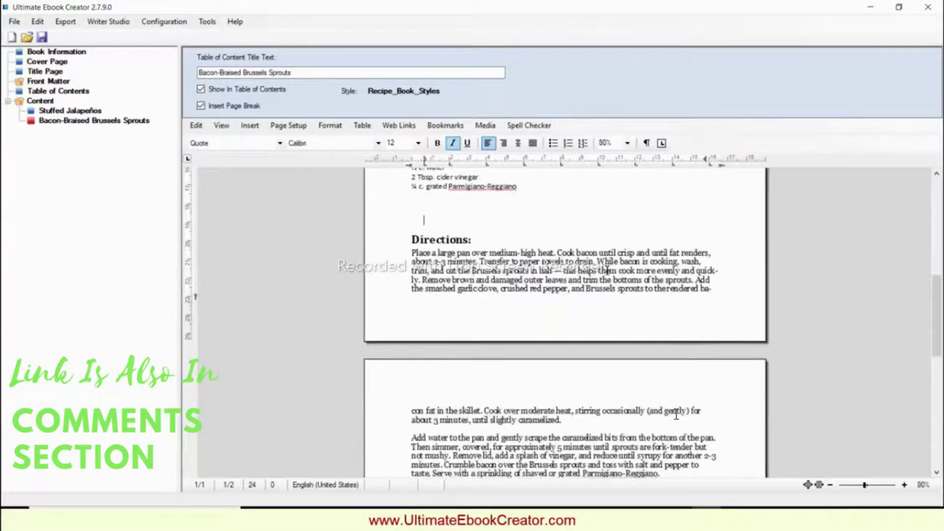
pyautogui.scroll(2, 720, 321)
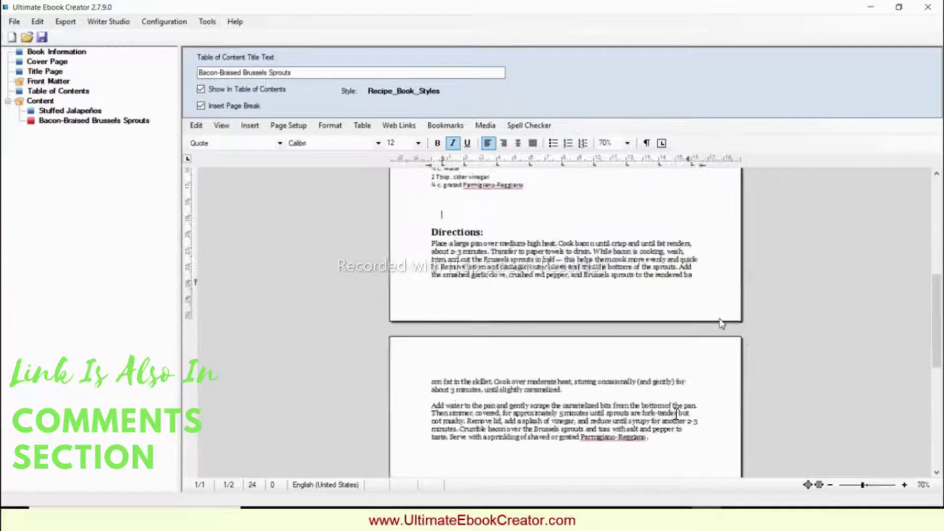
pyautogui.scroll(5, 787, 339)
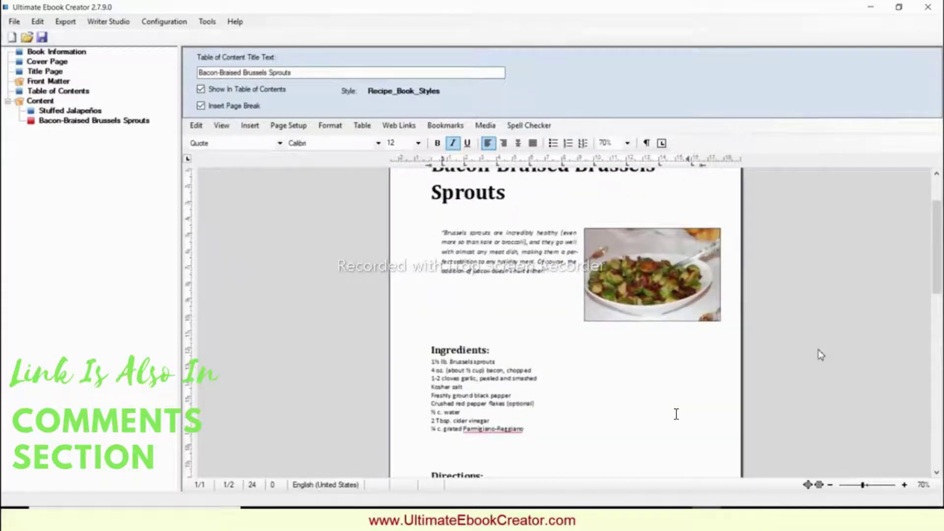
pyautogui.scroll(2, 820, 354)
pyautogui.scroll(-1, 812, 349)
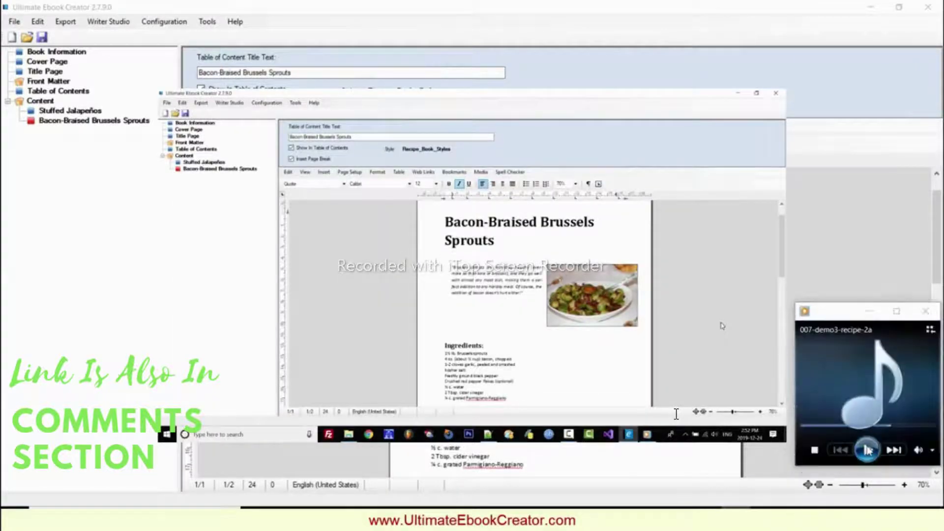
pyautogui.click(868, 310)
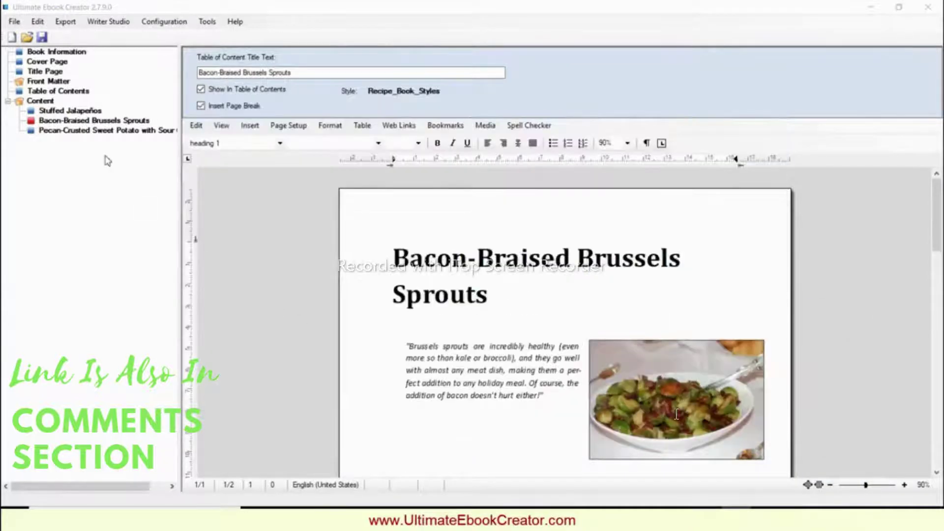
# - Review the Pecan-Crusted Sweet Potato with Sour Cream chapter, then the book information and the cover page
pyautogui.click(100, 132)
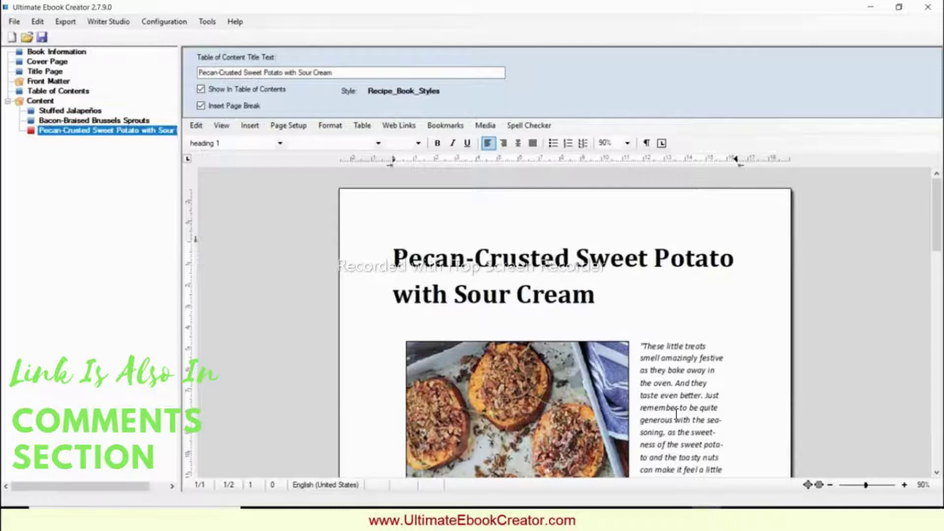
pyautogui.scroll(-2, 831, 312)
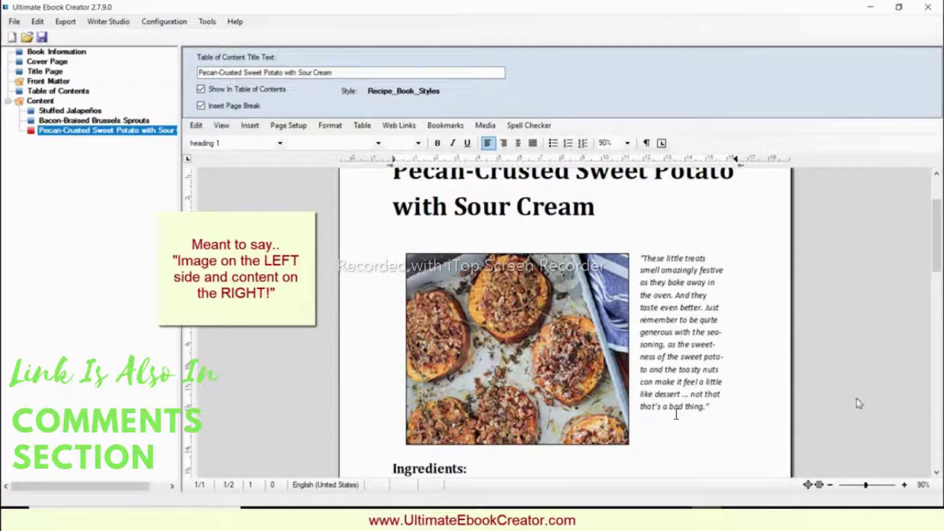
pyautogui.scroll(-3, 859, 402)
pyautogui.scroll(5, 859, 402)
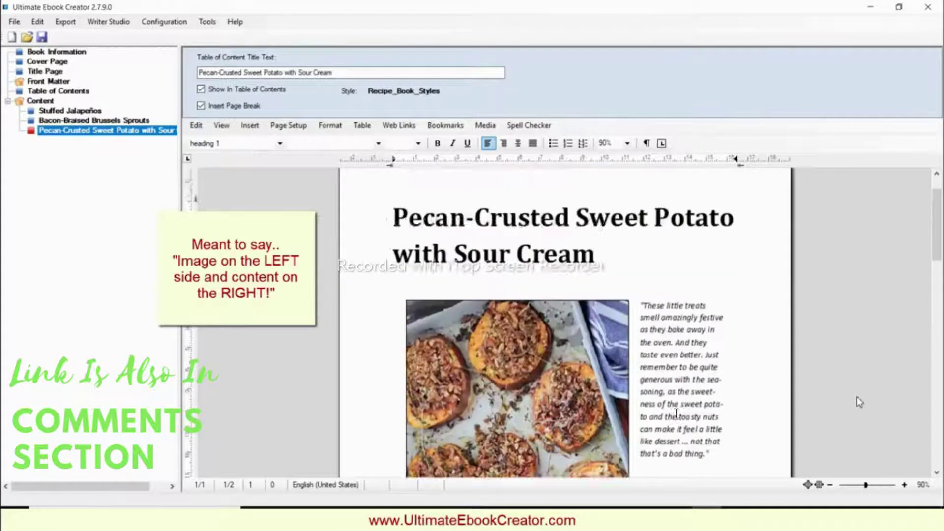
pyautogui.click(57, 51)
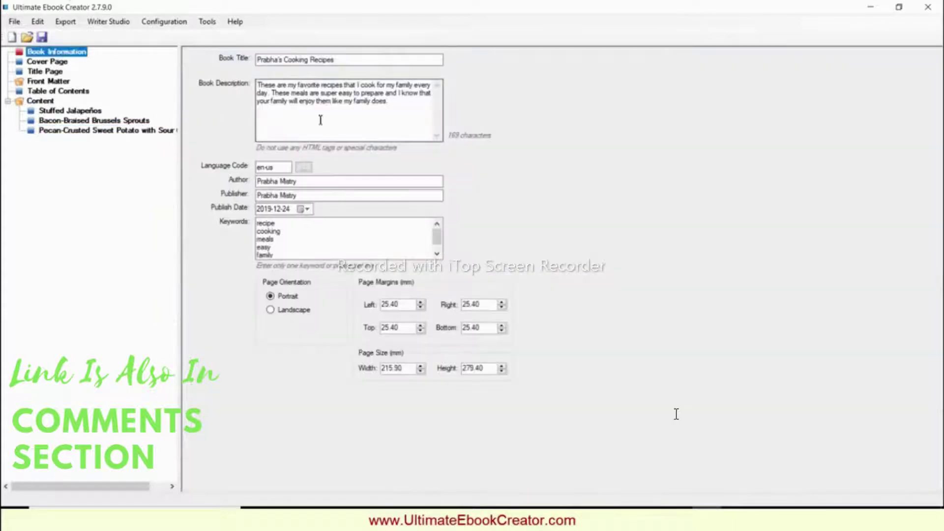
pyautogui.click(63, 62)
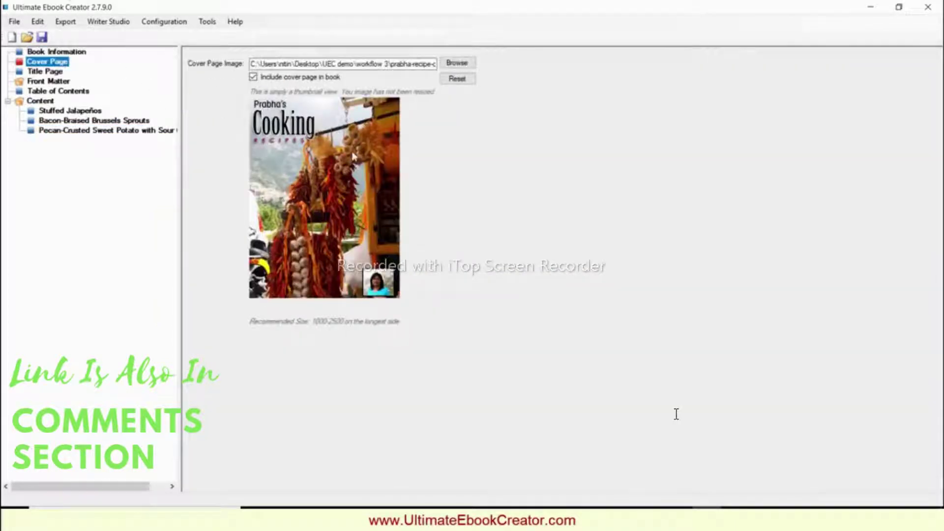
# - Export the book as an Amazon Kindle MOBI file named "recipe book" in the workflow 3 folder
pyautogui.click(65, 21)
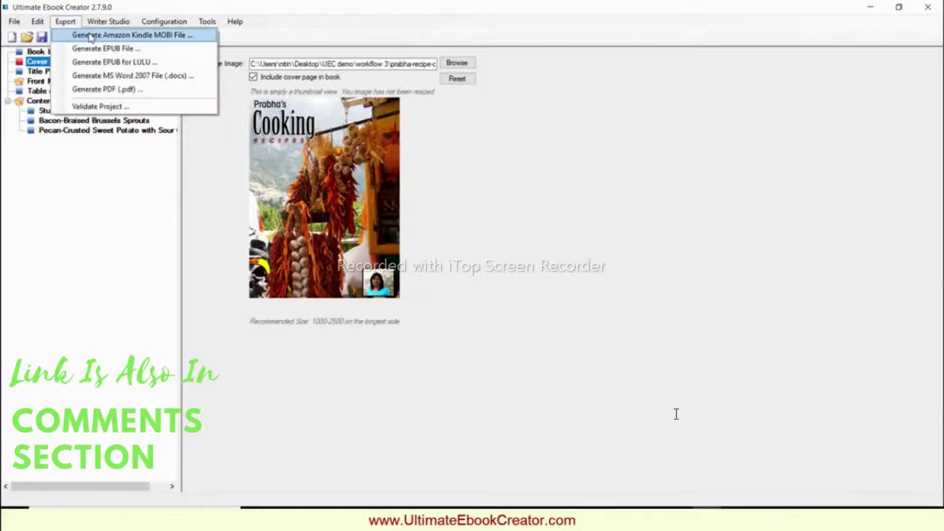
pyautogui.click(77, 33)
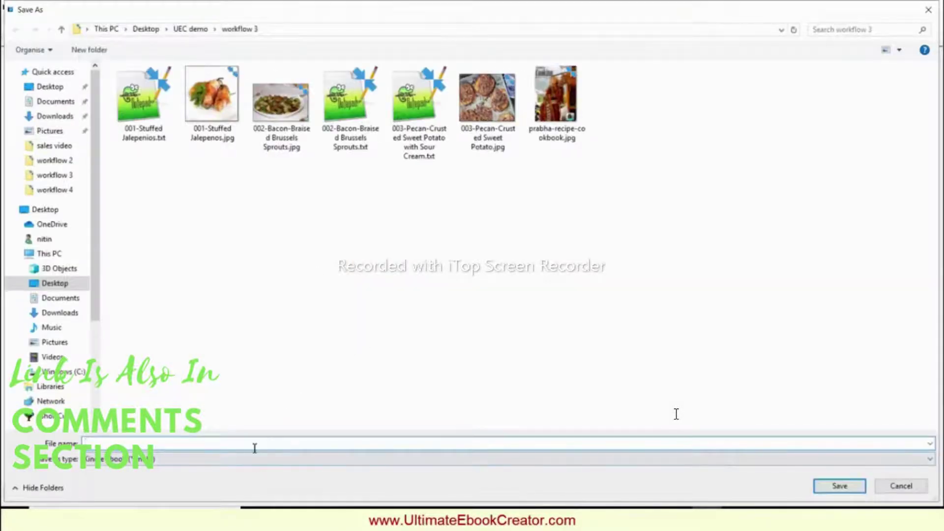
pyautogui.click(841, 487)
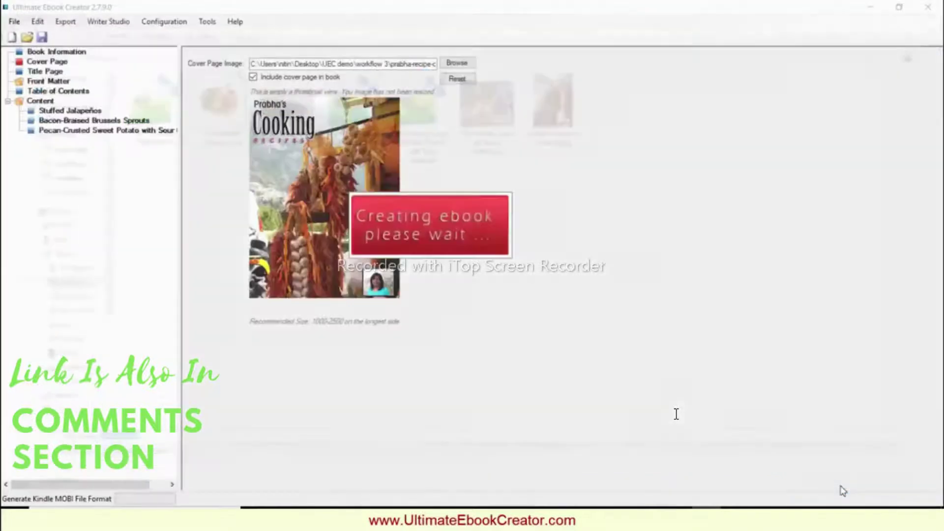
pyautogui.click(519, 296)
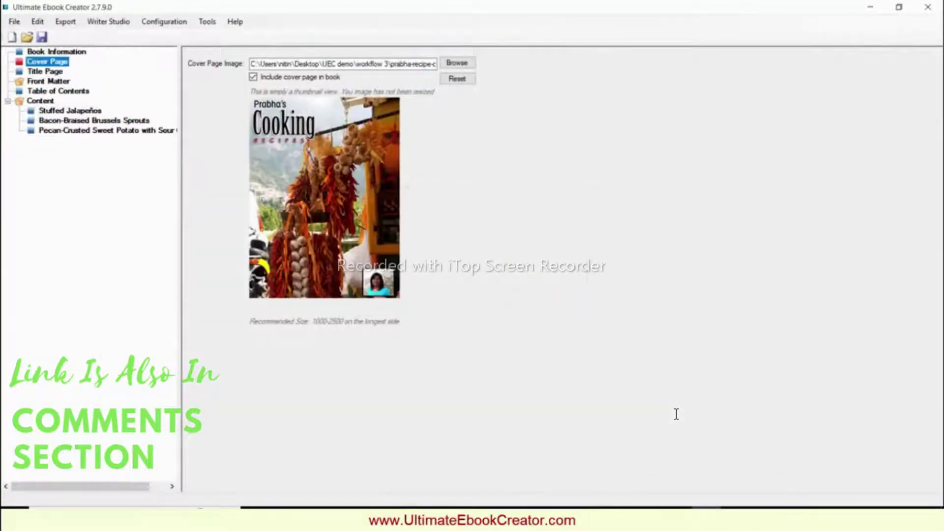
# - Switch to Kindle Previewer and load recipe book.mobi from the workflow 3 folder
pyautogui.press('super')
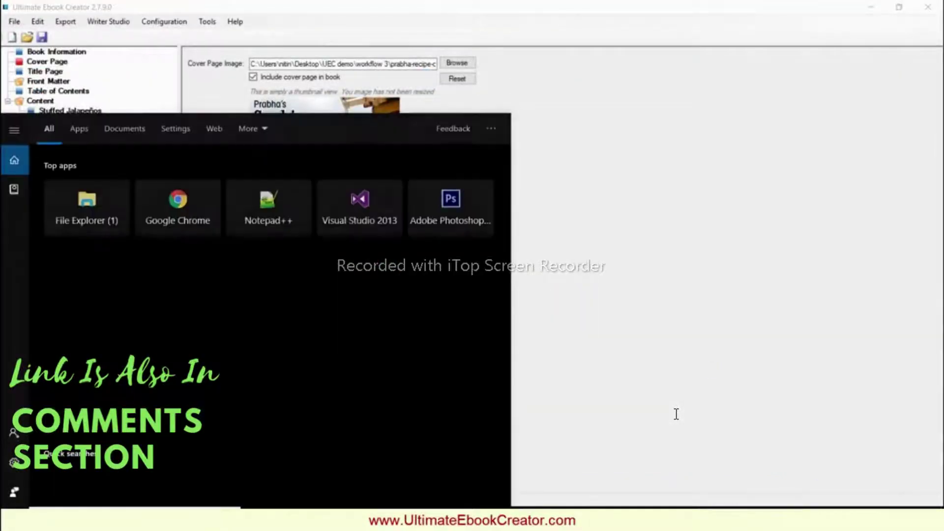
pyautogui.write('kindle')
pyautogui.press('Return')
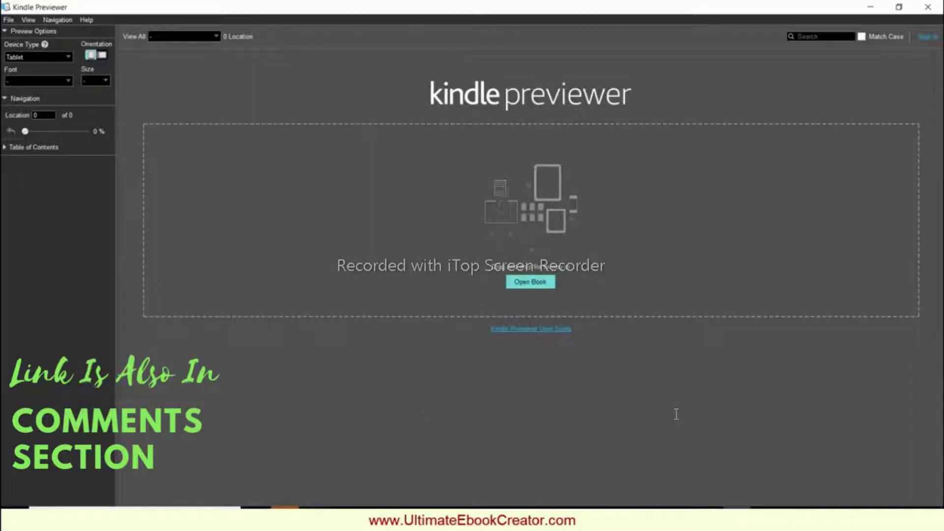
pyautogui.moveTo(286, 518)
pyautogui.click(330, 478)
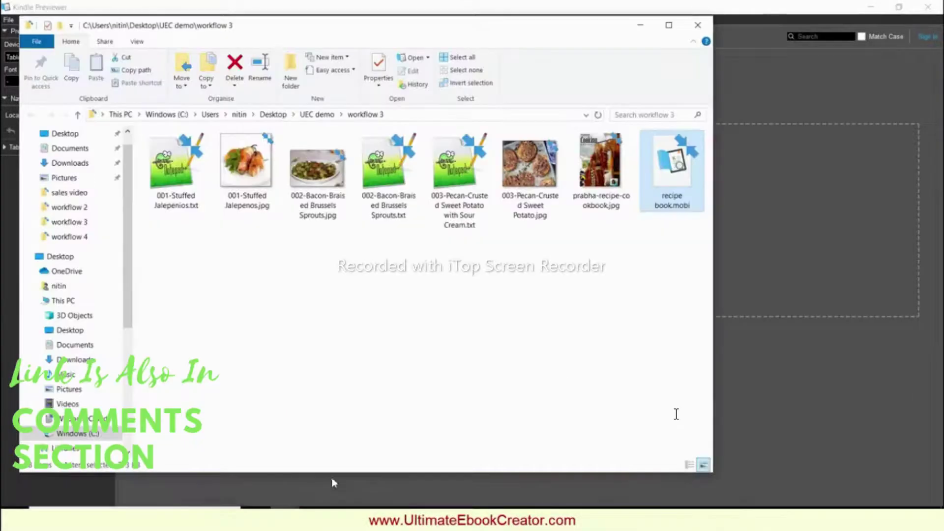
pyautogui.moveTo(674, 165); pyautogui.dragTo(750, 227)
pyautogui.click(640, 25)
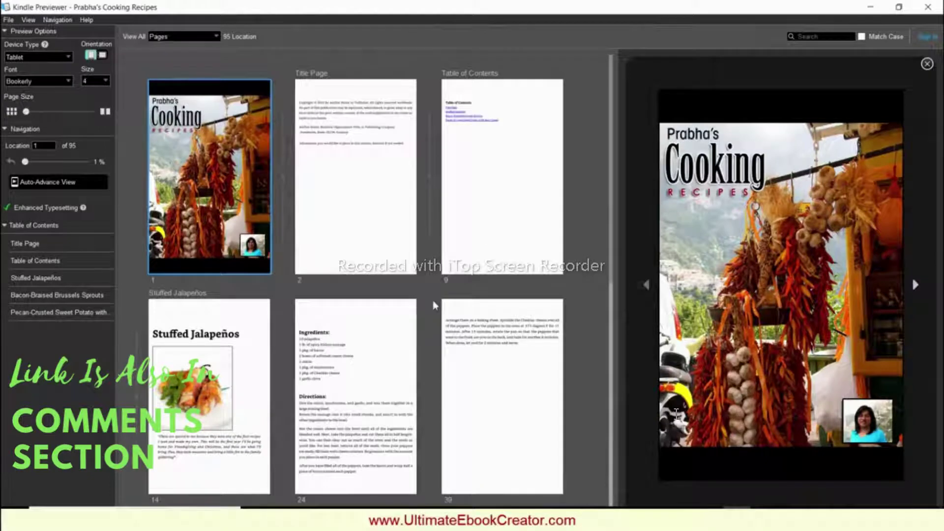
# - Preview the three recipes at font size 1 and follow the table of contents link to the Pecan-Crusted Sweet Potato recipe
pyautogui.click(916, 285)
pyautogui.click(916, 285)
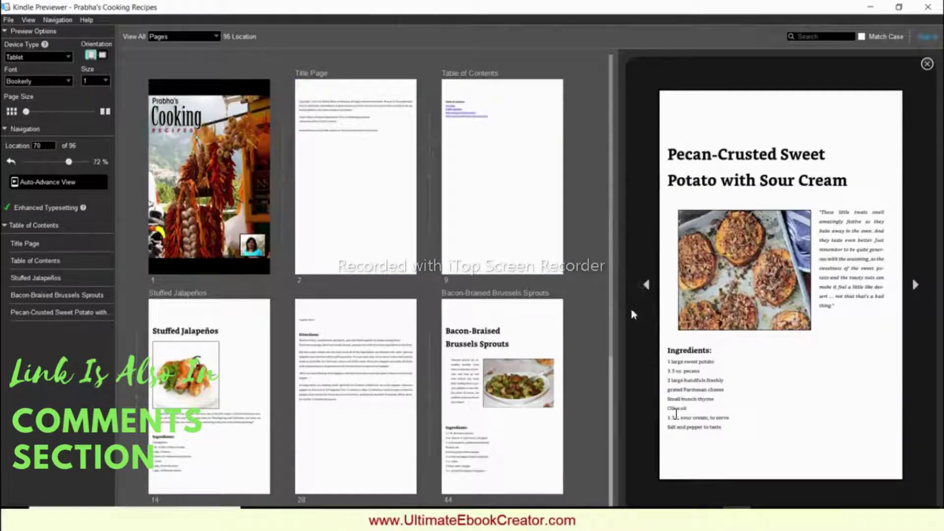
pyautogui.moveTo(608, 307); pyautogui.dragTo(622, 339)
pyautogui.click(544, 300)
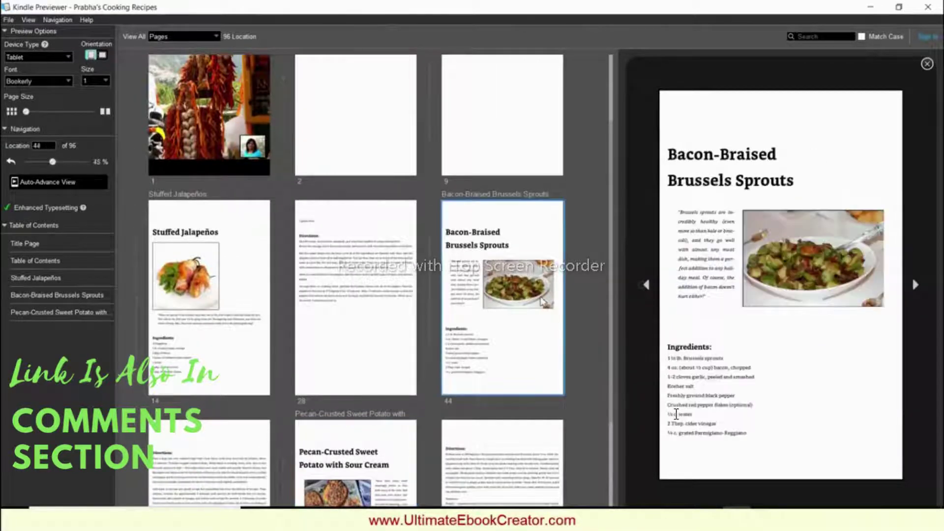
pyautogui.click(209, 267)
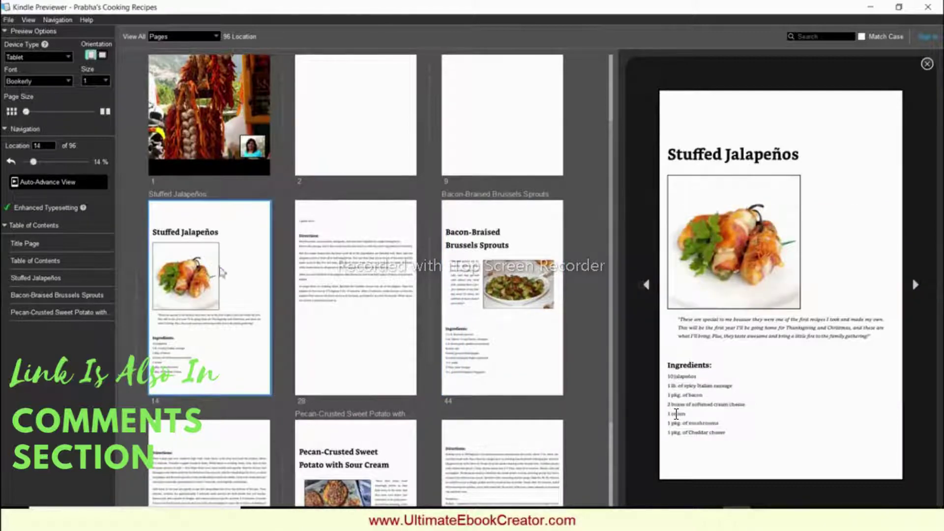
pyautogui.scroll(-3, 467, 388)
pyautogui.click(376, 414)
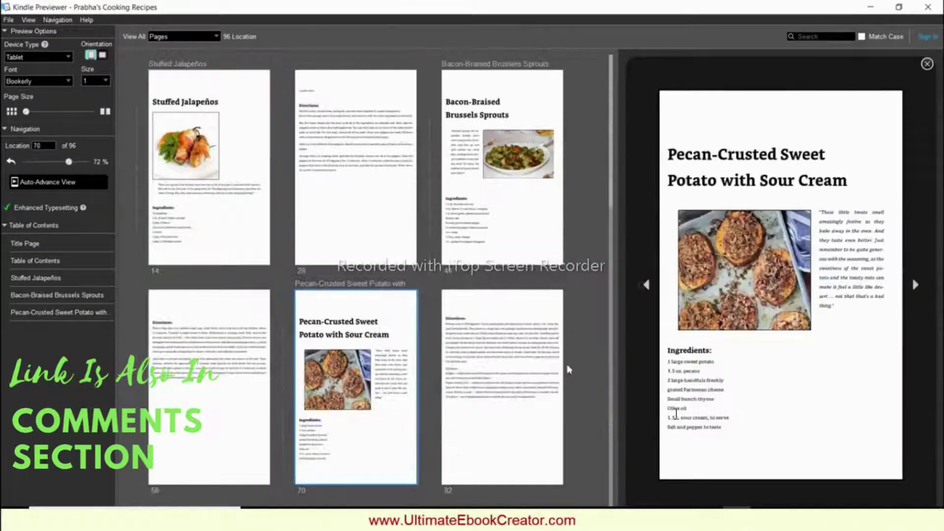
pyautogui.scroll(3, 609, 319)
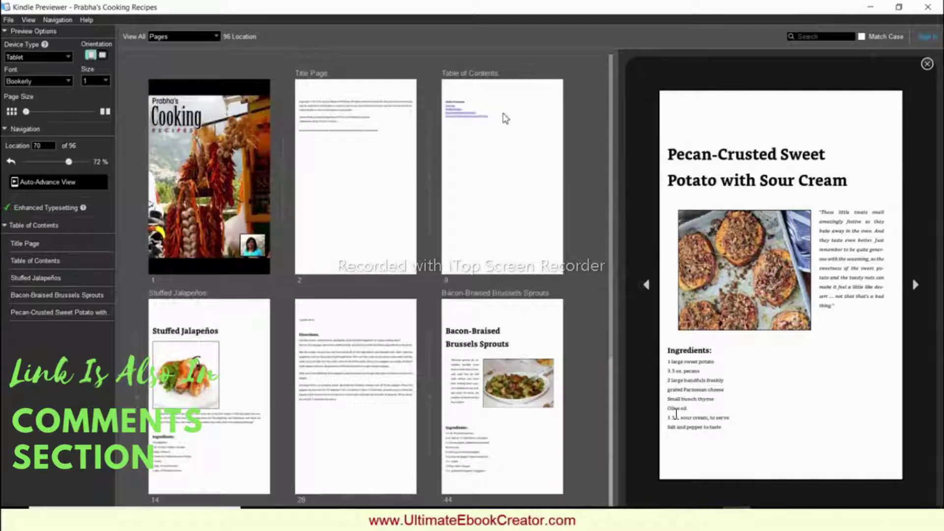
pyautogui.click(505, 118)
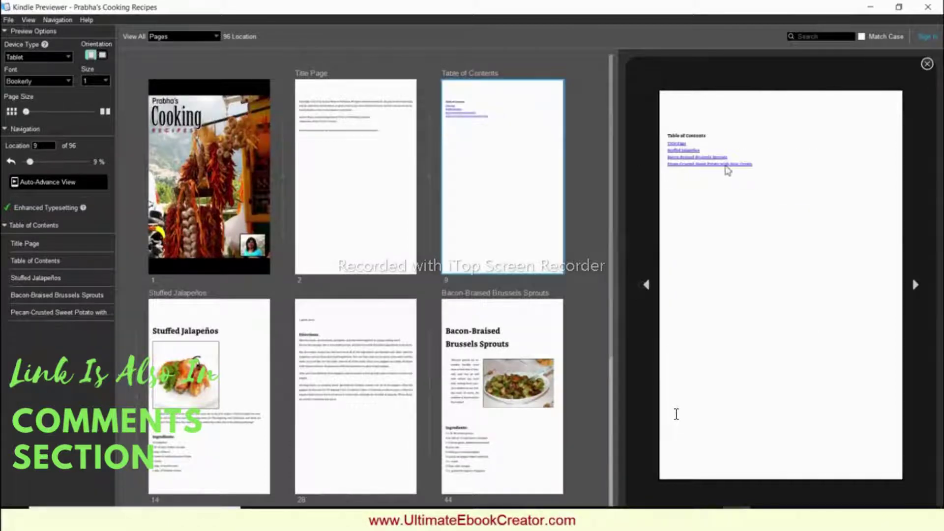
pyautogui.click(725, 164)
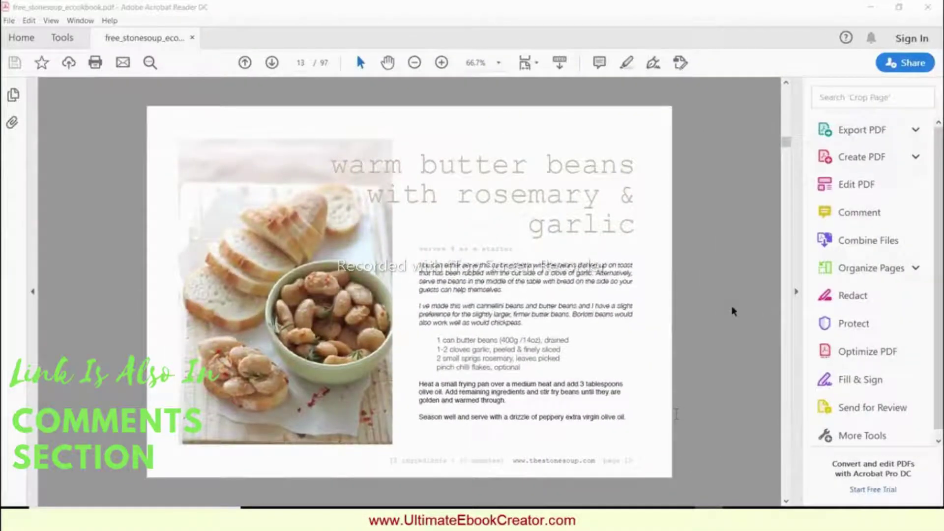
# - Browse the recipe pages and introduction of free_stonesoup_ecookbook.pdf in Adobe Acrobat Reader to examine their landscape image layouts
pyautogui.scroll(1, 733, 311)
pyautogui.scroll(-3, 733, 310)
pyautogui.scroll(-2, 733, 311)
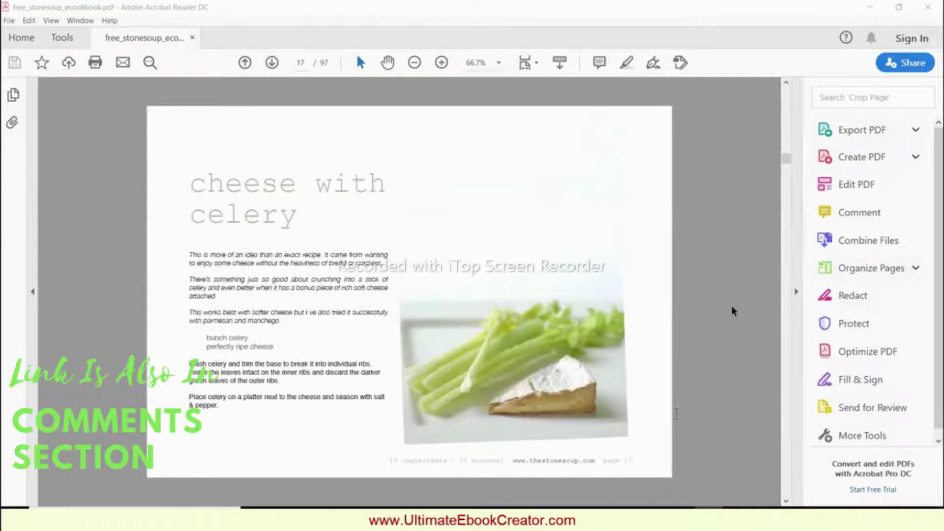
pyautogui.scroll(-2, 733, 311)
pyautogui.scroll(-2, 733, 311)
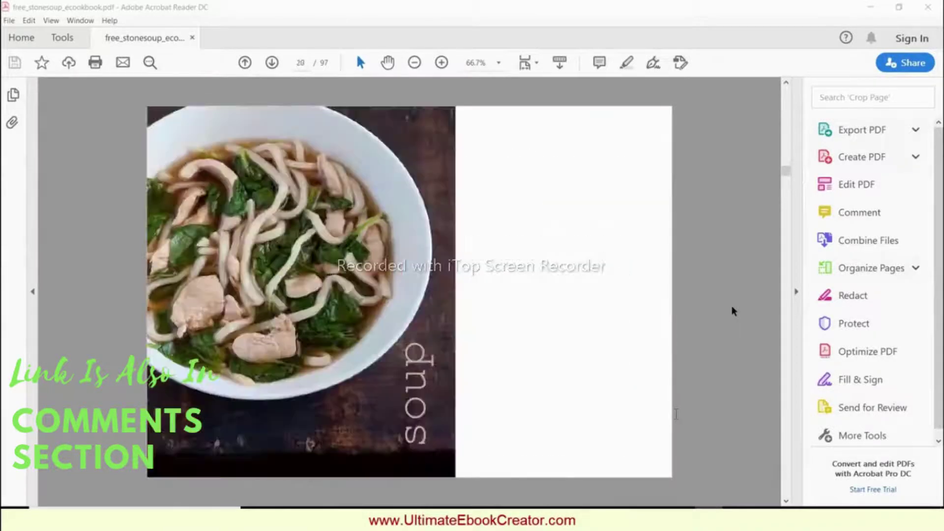
pyautogui.moveTo(791, 181); pyautogui.dragTo(789, 114)
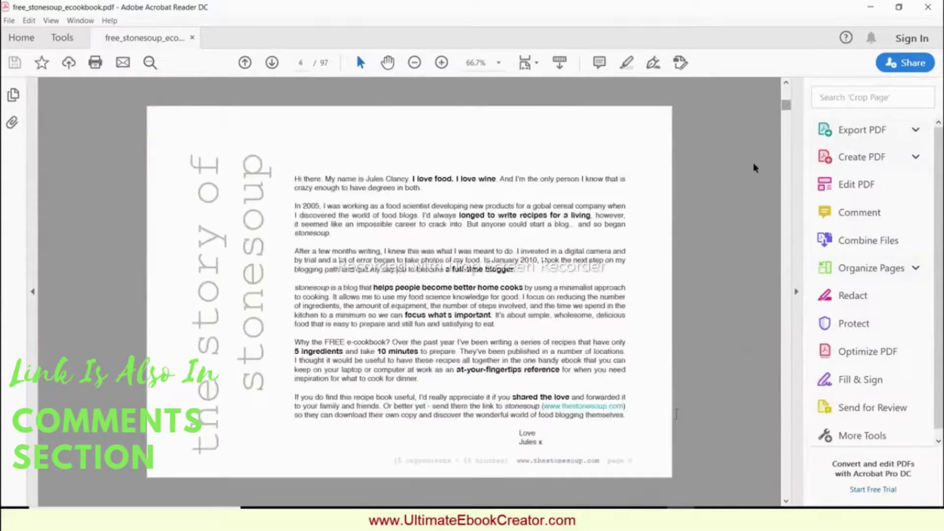
pyautogui.scroll(3, 755, 168)
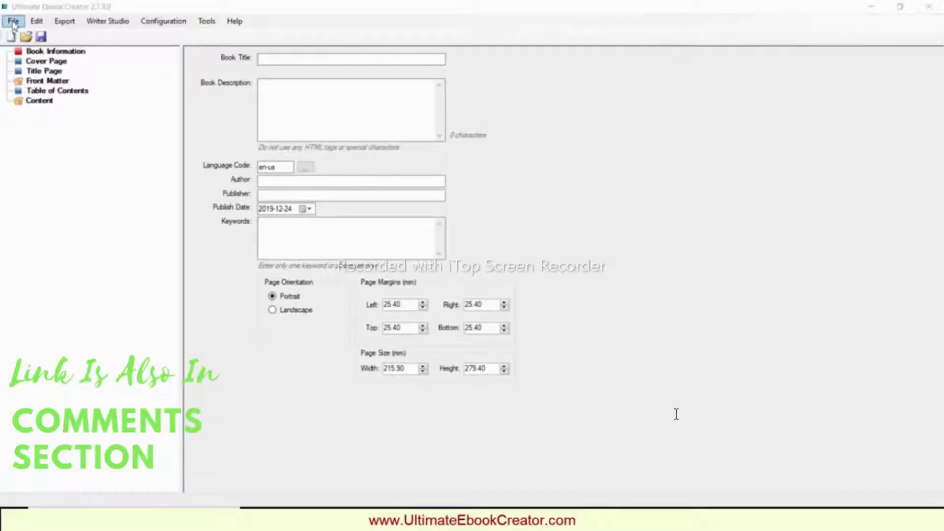
# - In Ultimate Ebook Creator, start a new project titled Stone Soup with its book details, zero page margins and a 296.90 × 210.10 mm page size
pyautogui.click(13, 21)
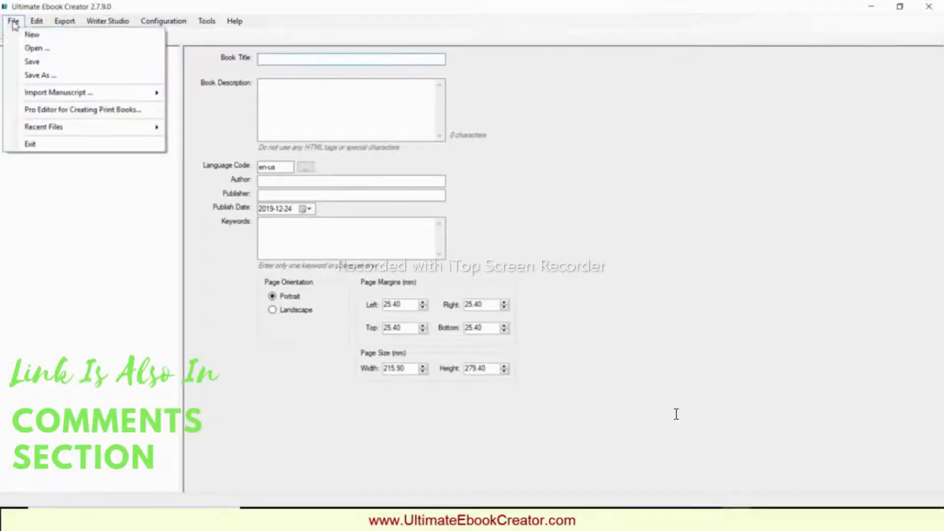
pyautogui.click(27, 36)
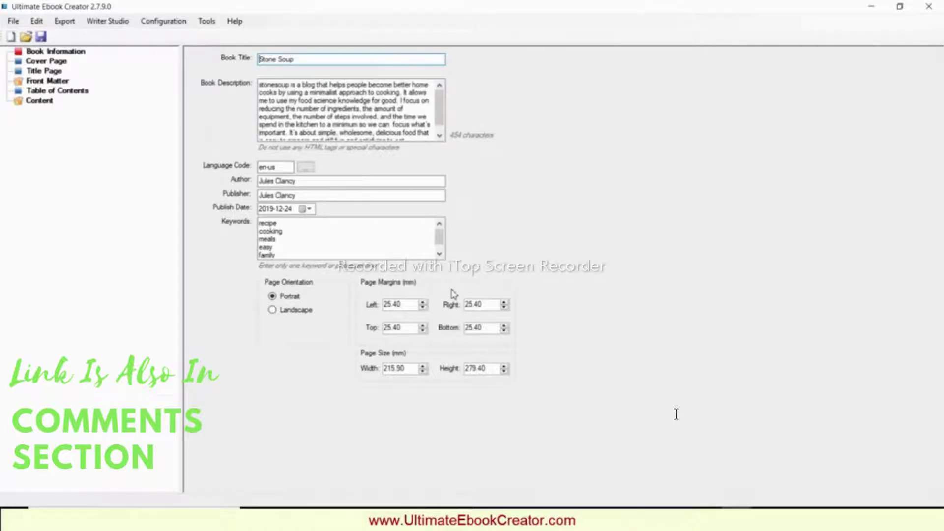
pyautogui.click(473, 298)
pyautogui.moveTo(409, 370); pyautogui.dragTo(378, 371)
pyautogui.write('296.90')
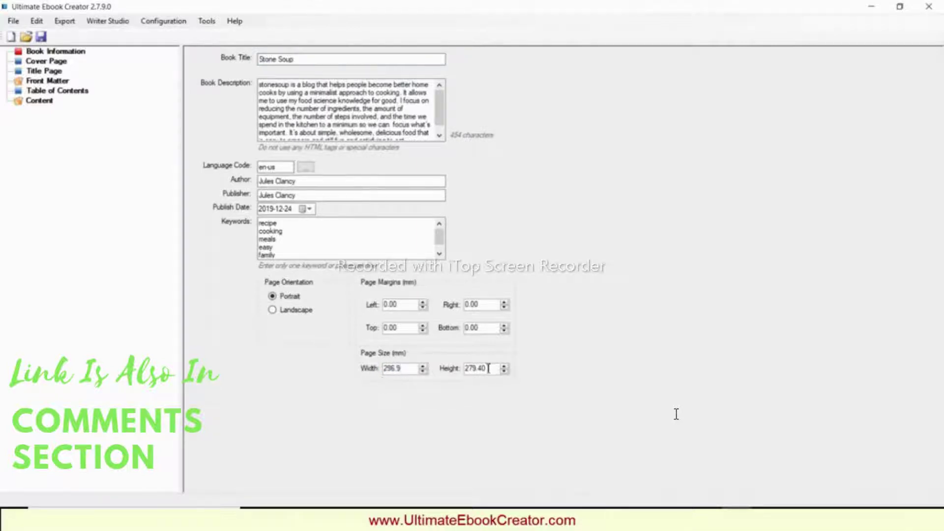
pyautogui.moveTo(488, 368); pyautogui.dragTo(438, 370)
pyautogui.write('210.1')
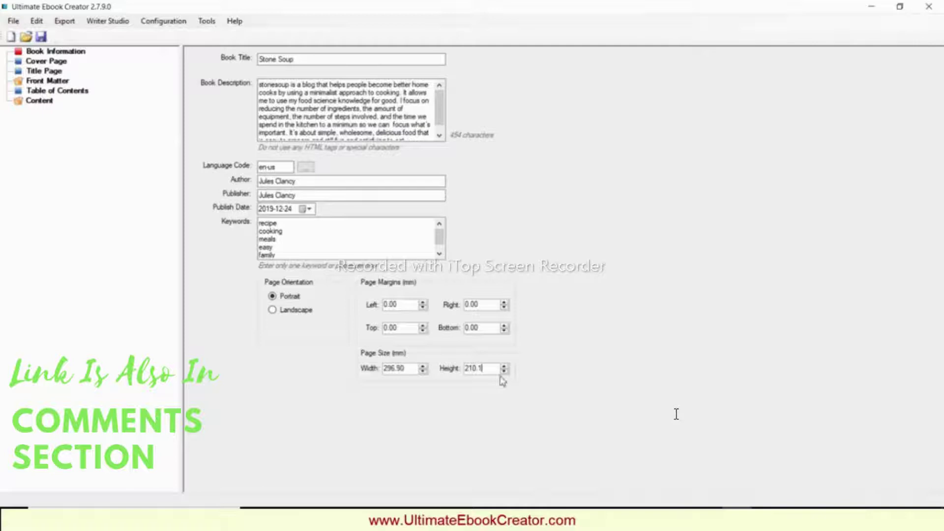
# - Open the PDF-pages-to-JPG converter and choose free_stonesoup_ecookbook.pdf from the workflow 4 folder as its input document
pyautogui.click(206, 21)
pyautogui.click(283, 92)
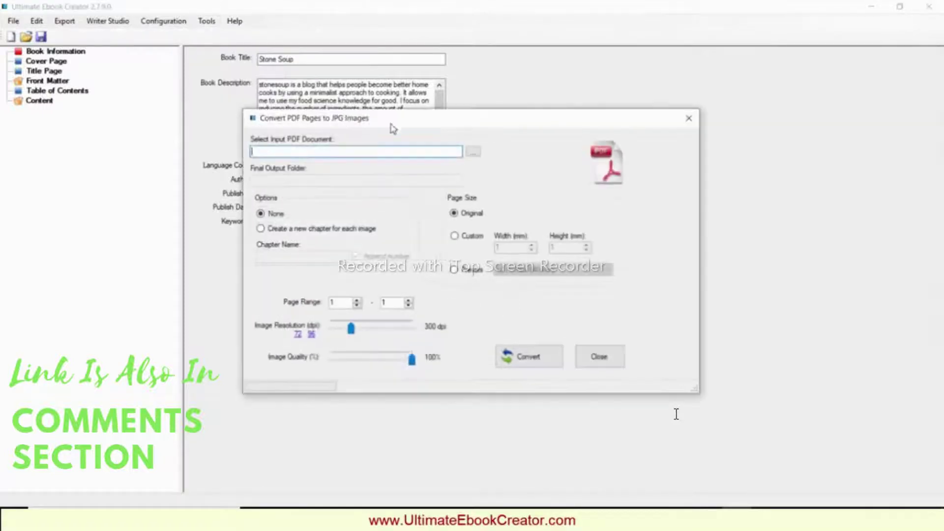
pyautogui.moveTo(369, 130); pyautogui.dragTo(625, 68)
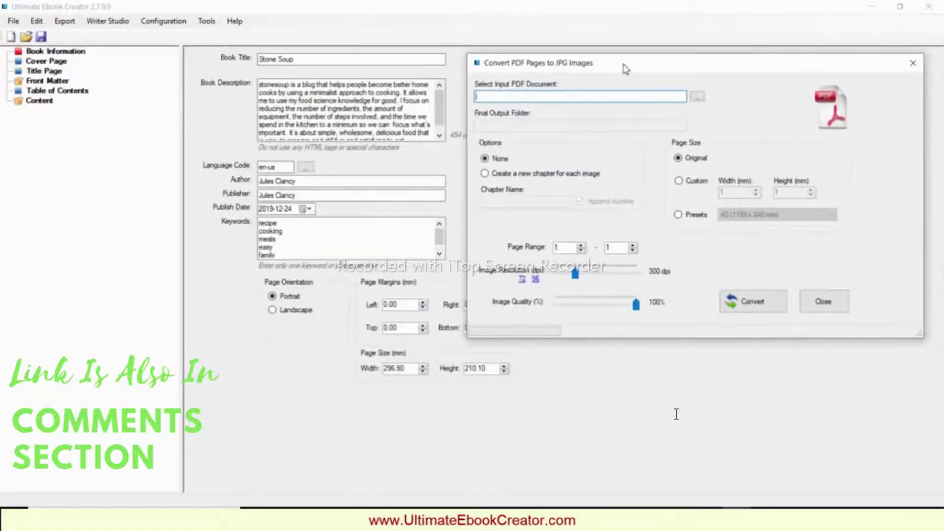
pyautogui.click(697, 96)
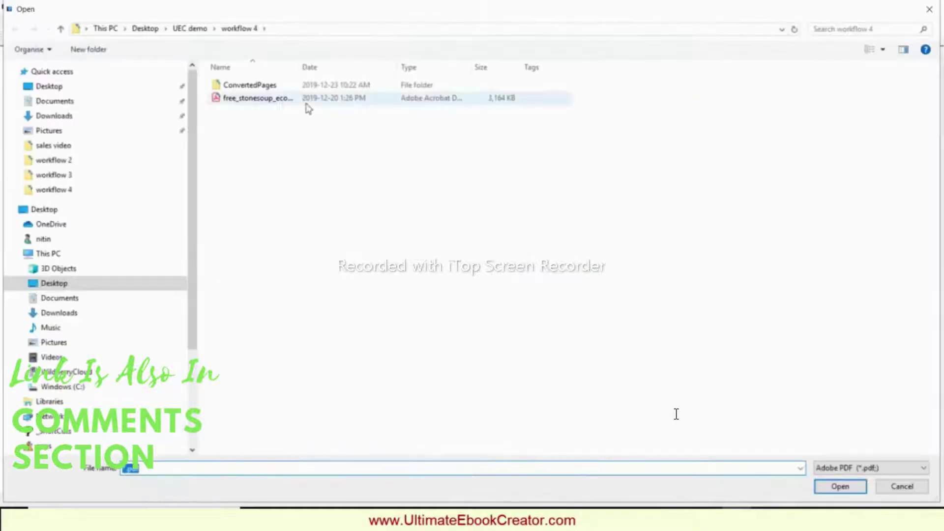
pyautogui.click(279, 101)
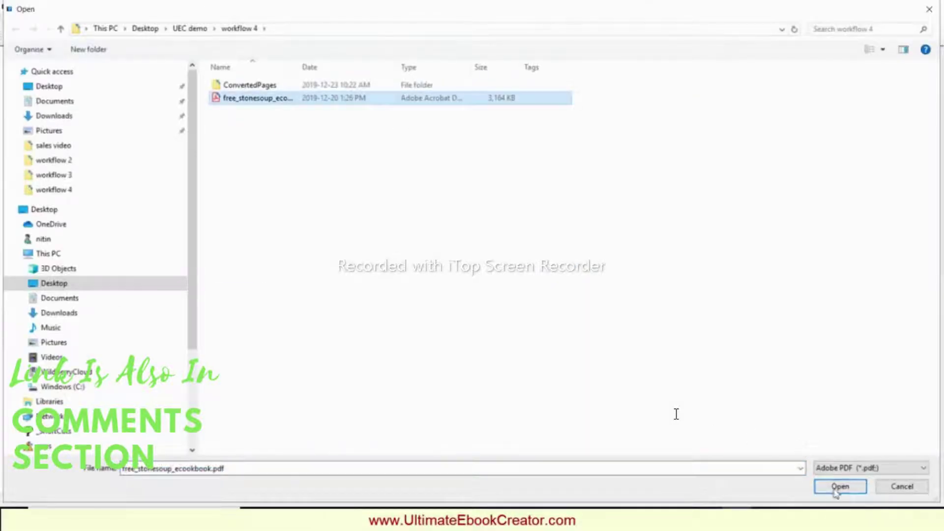
pyautogui.click(839, 487)
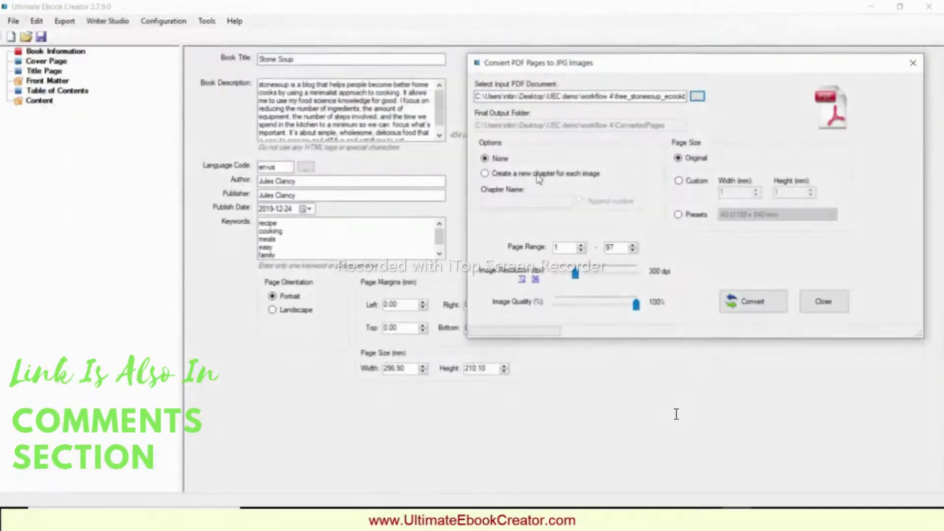
# - Convert all the PDF pages to JPG at 96 dpi, creating a numbered chapter named Recipe for each image and overwriting existing files
pyautogui.click(538, 179)
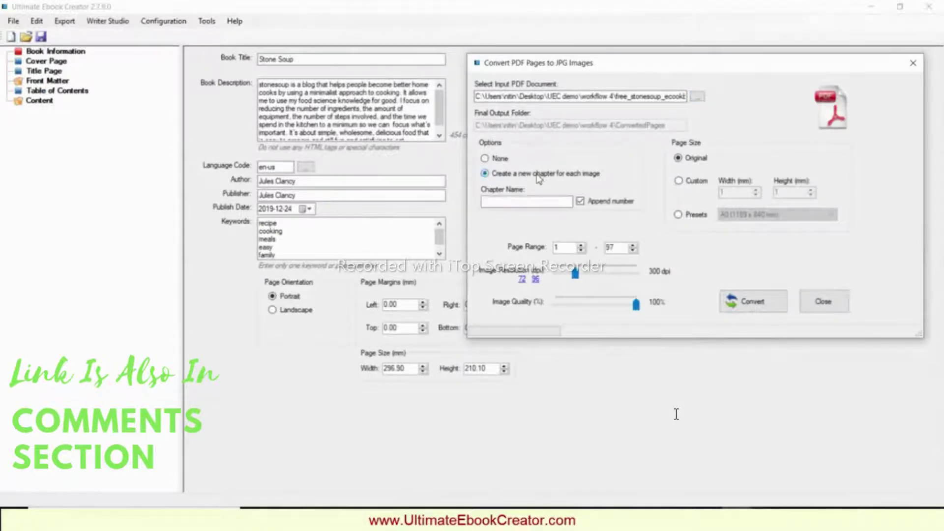
pyautogui.click(531, 200)
pyautogui.write('Recipe')
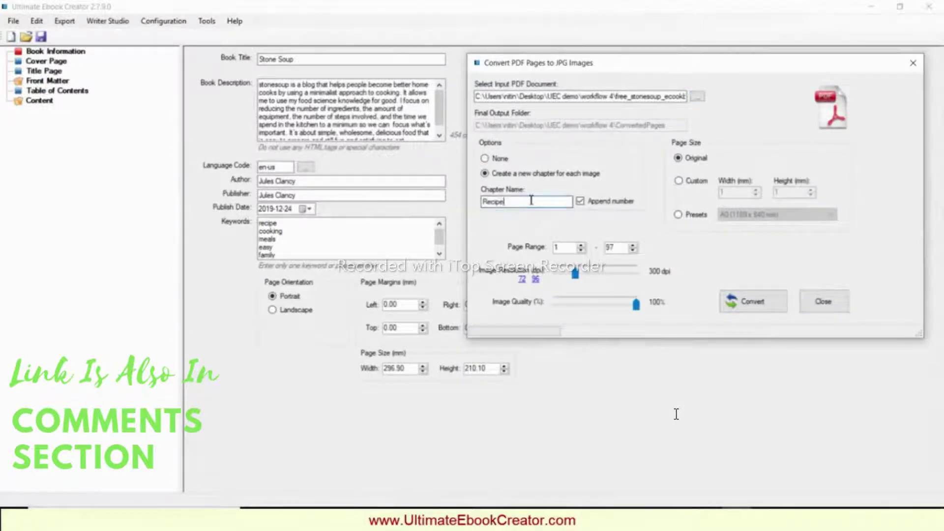
pyautogui.click(536, 280)
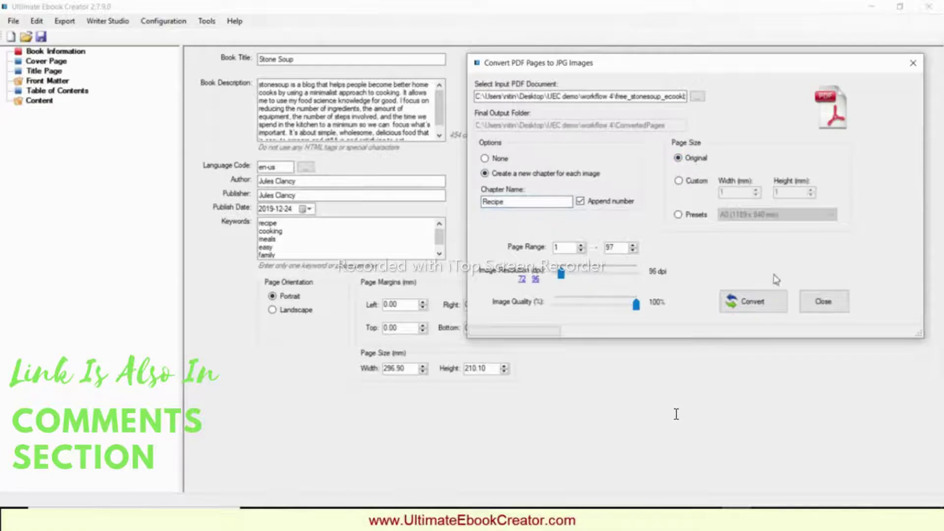
pyautogui.click(775, 305)
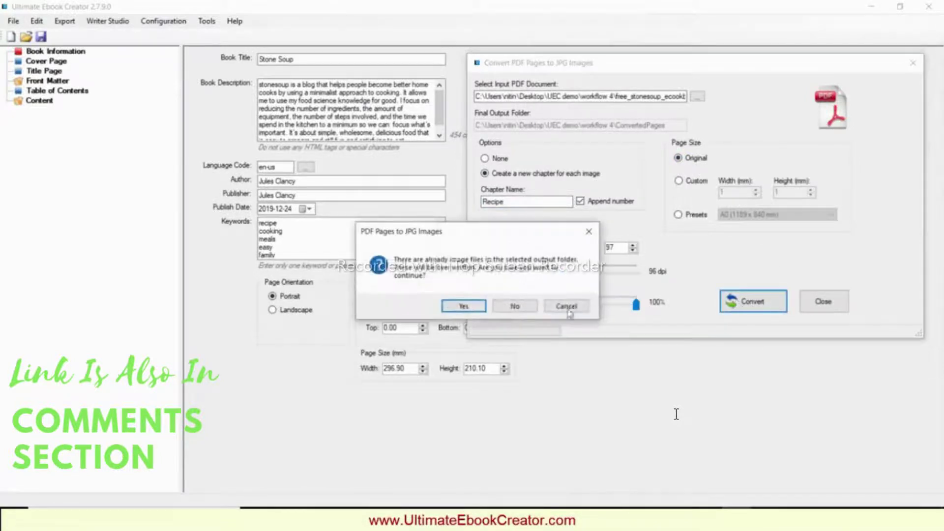
pyautogui.click(471, 310)
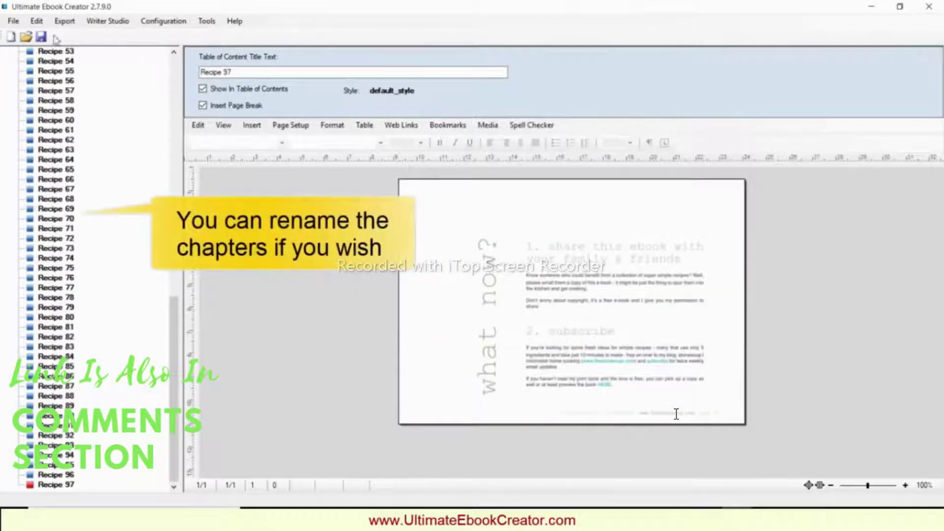
# - Set cover page.jpg from the workflow 4 folder as the book's cover page image
pyautogui.moveTo(175, 295); pyautogui.dragTo(168, 54)
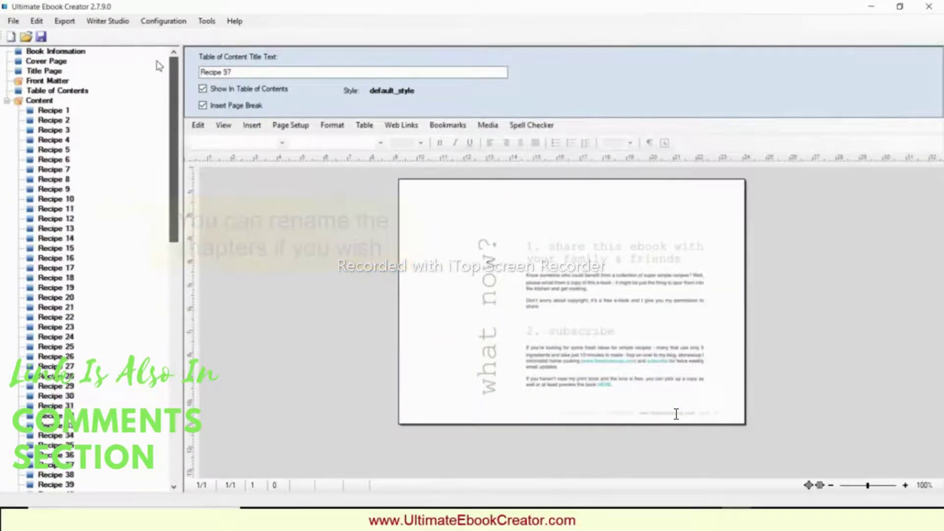
pyautogui.click(49, 61)
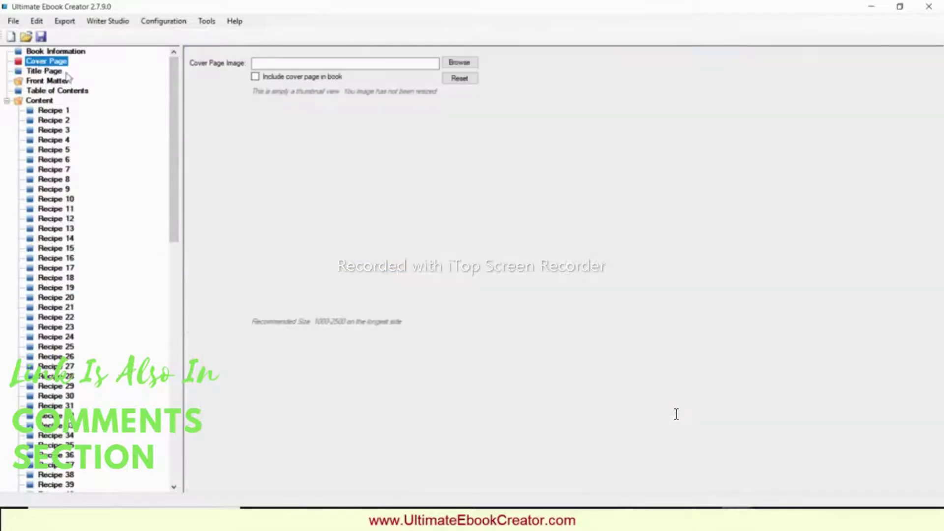
pyautogui.click(459, 63)
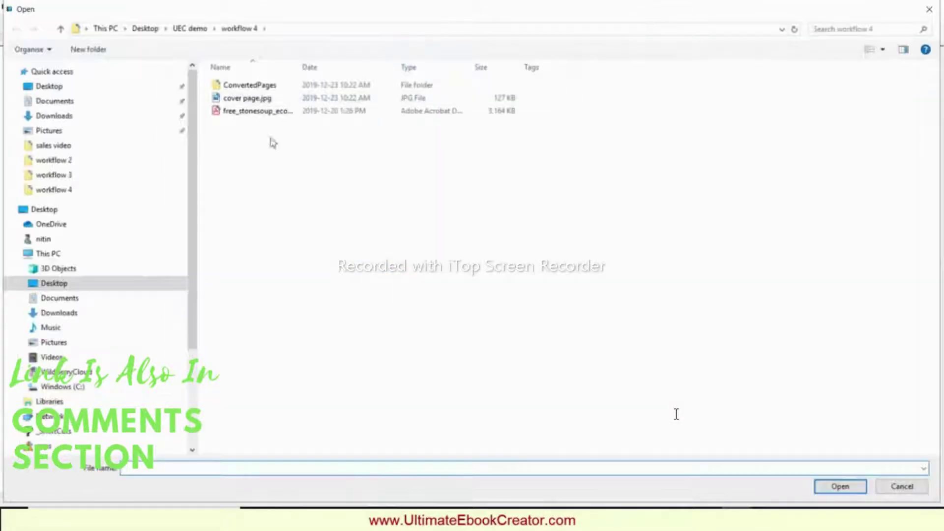
pyautogui.click(254, 98)
pyautogui.click(840, 487)
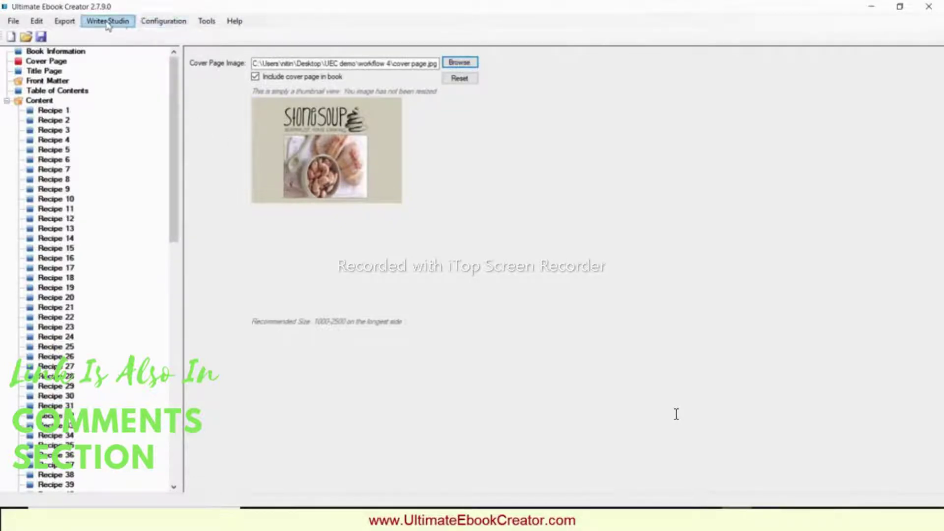
# - Export the book to Kindle MOBI as recipe.mobi in the workflow 4 folder and open its file location
pyautogui.click(64, 20)
pyautogui.click(93, 35)
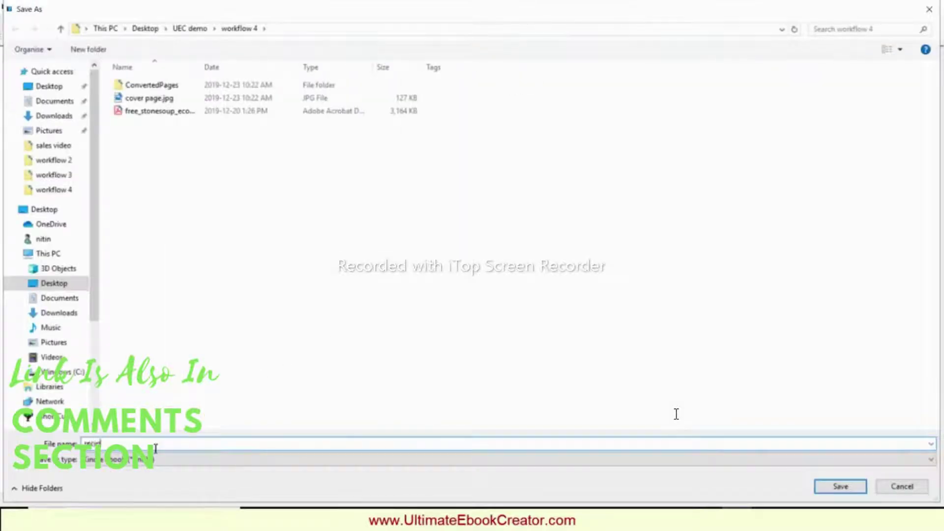
pyautogui.click(848, 489)
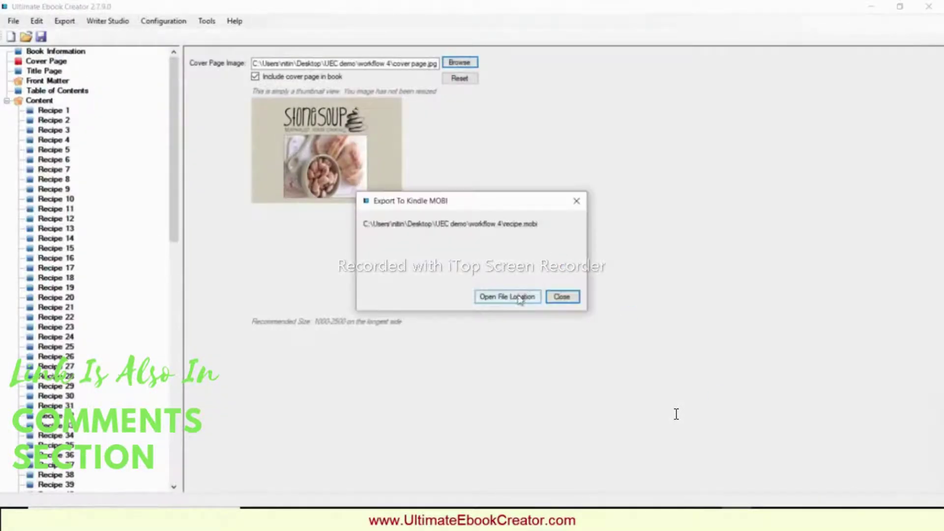
pyautogui.click(520, 299)
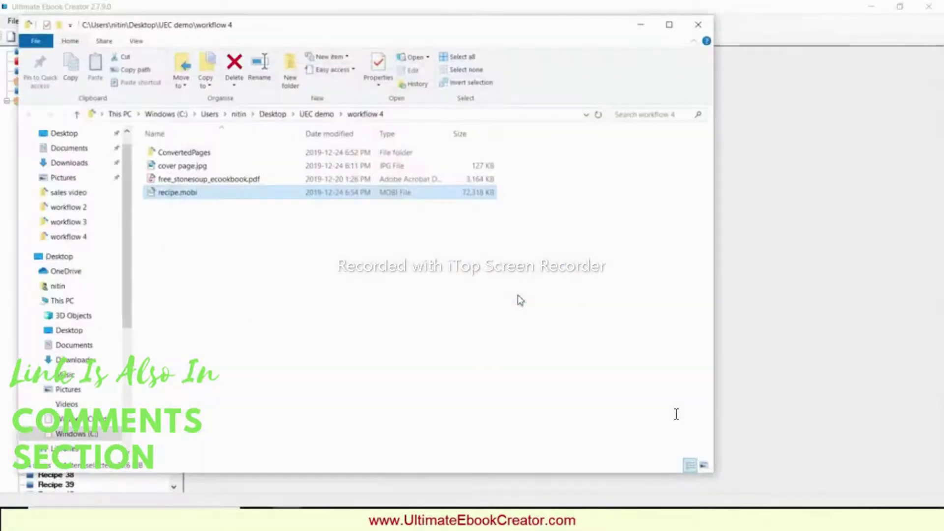
# - Launch Kindle Previewer 3 and load recipe.mobi from the workflow 4 folder into it
pyautogui.press('Return')
pyautogui.press('super')
pyautogui.write('kindl')
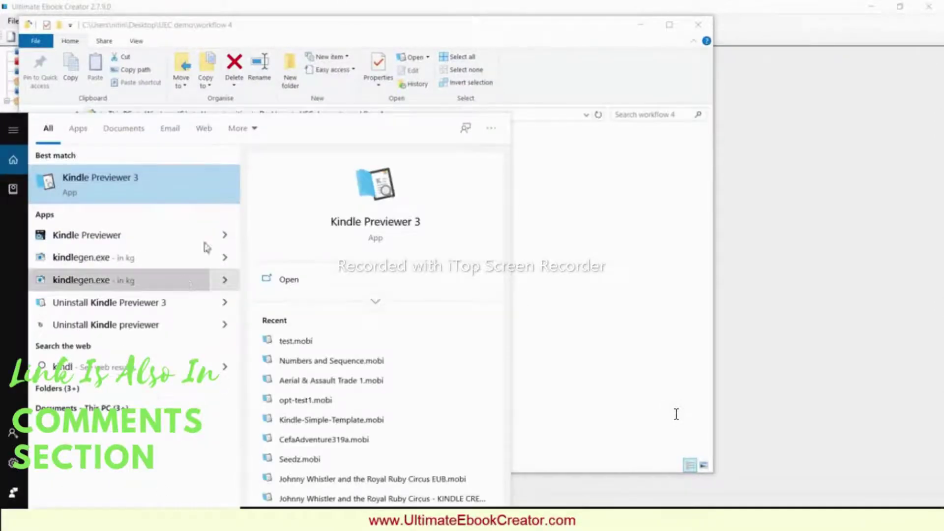
pyautogui.click(186, 190)
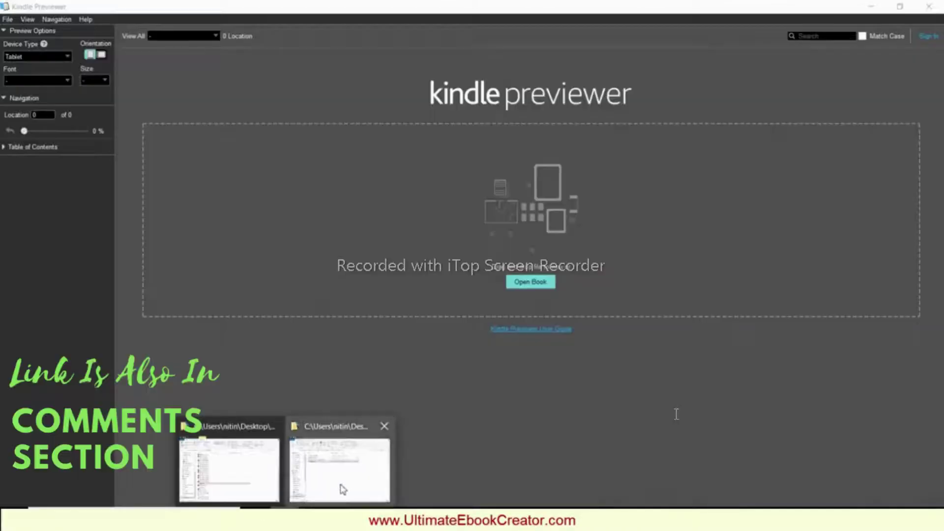
pyautogui.click(343, 489)
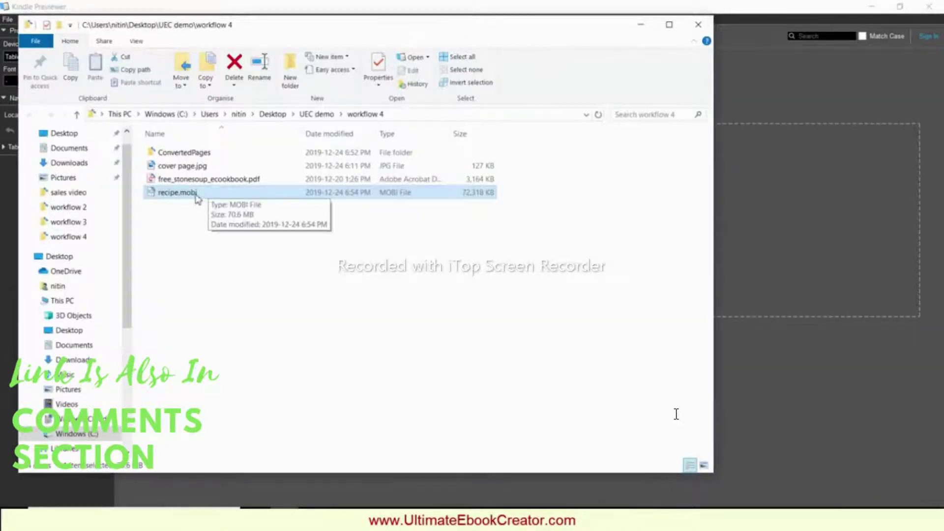
pyautogui.moveTo(192, 196); pyautogui.dragTo(771, 235)
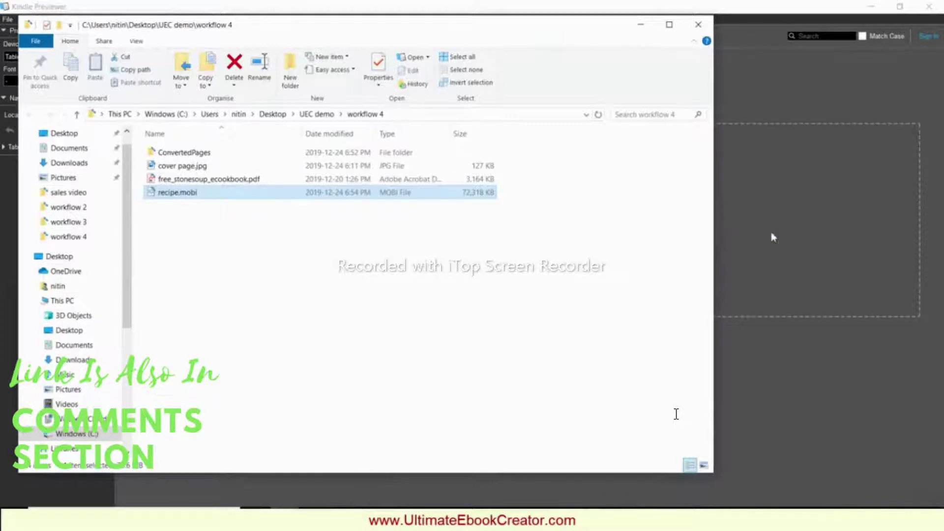
pyautogui.click(640, 25)
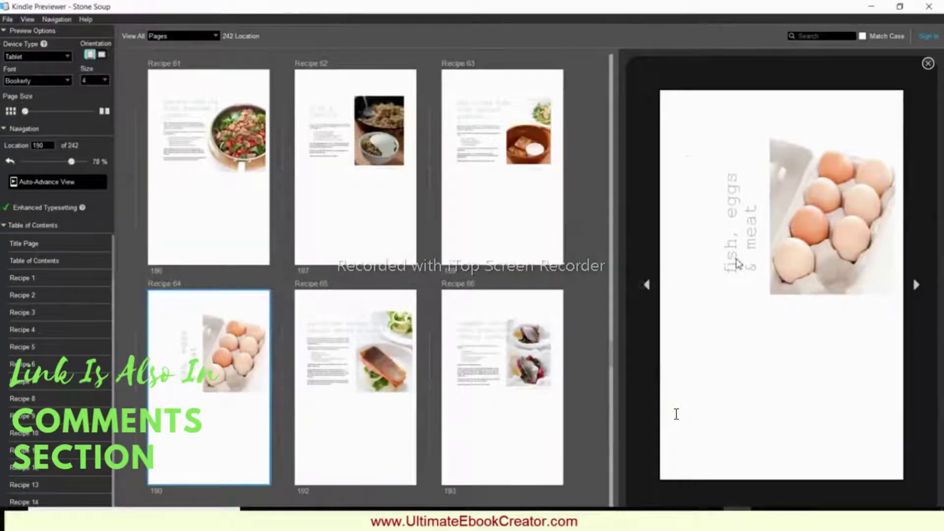
# - Preview the Stone Soup recipe pages in portrait, switch the tablet to landscape orientation, and page onward to check the fixed layout
pyautogui.press('Right')
pyautogui.press('Right')
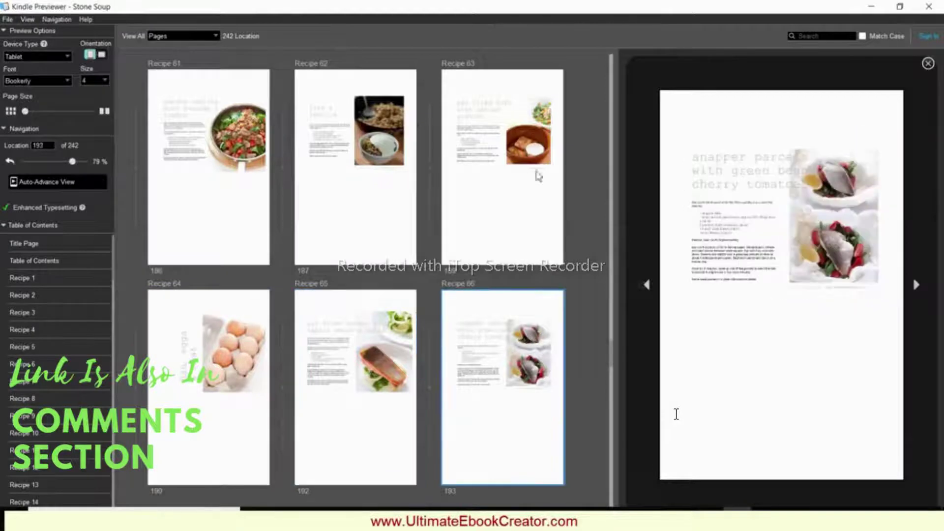
pyautogui.click(102, 56)
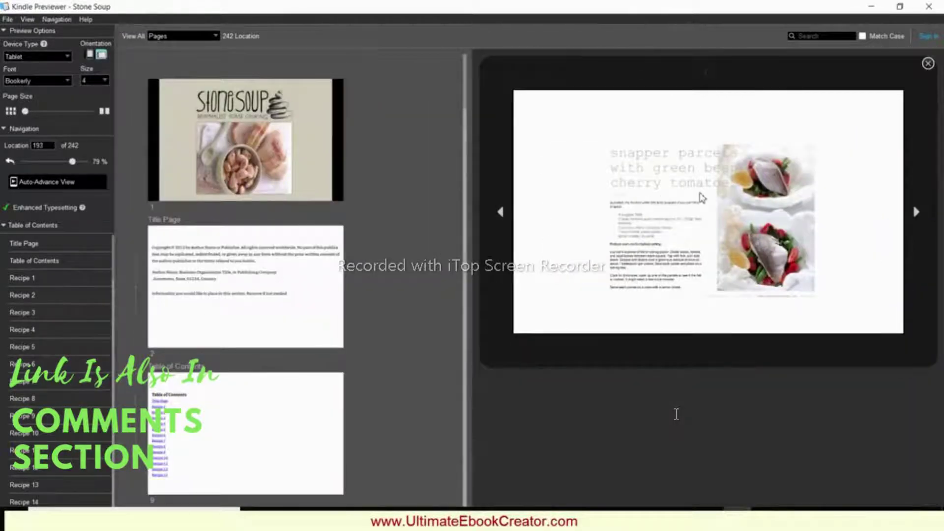
pyautogui.press('Right')
pyautogui.press('Right')
pyautogui.press('Right')
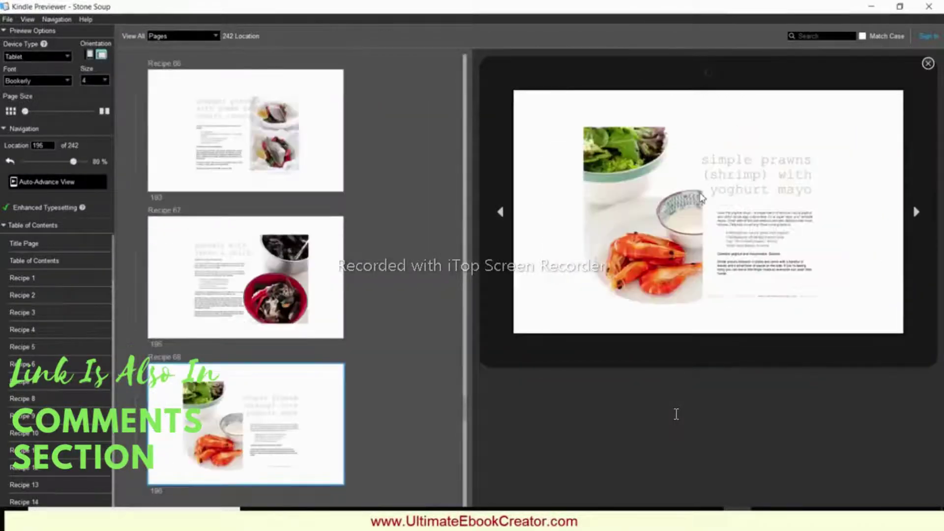
pyautogui.press('Right')
pyautogui.press('Right')
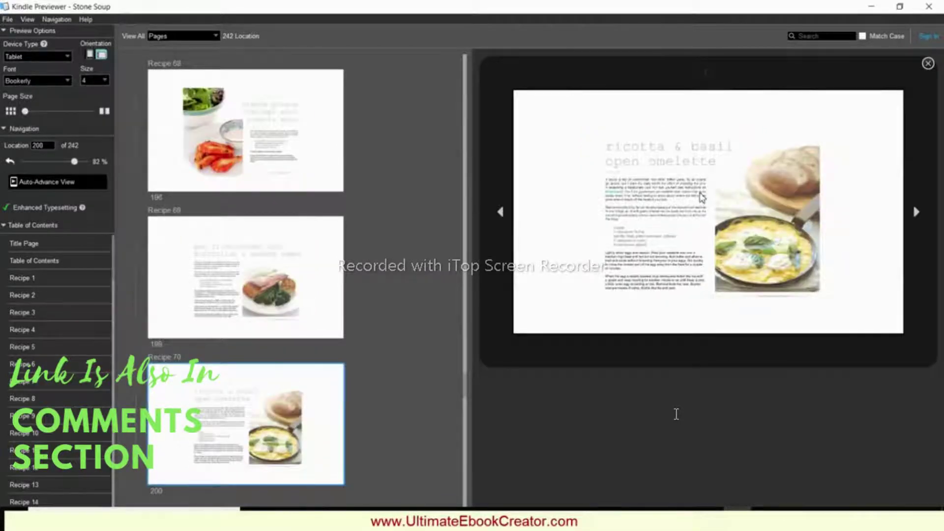
pyautogui.press('Right')
pyautogui.press('Right')
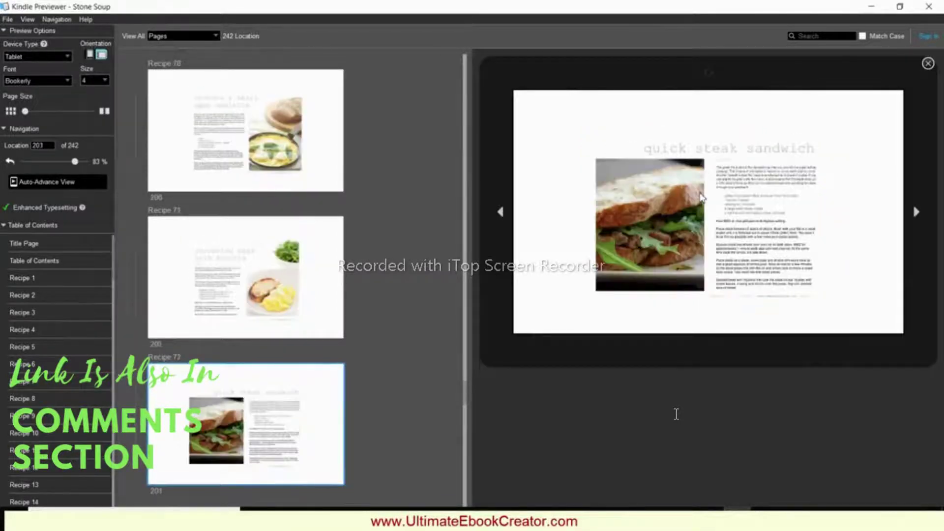
pyautogui.press('Right')
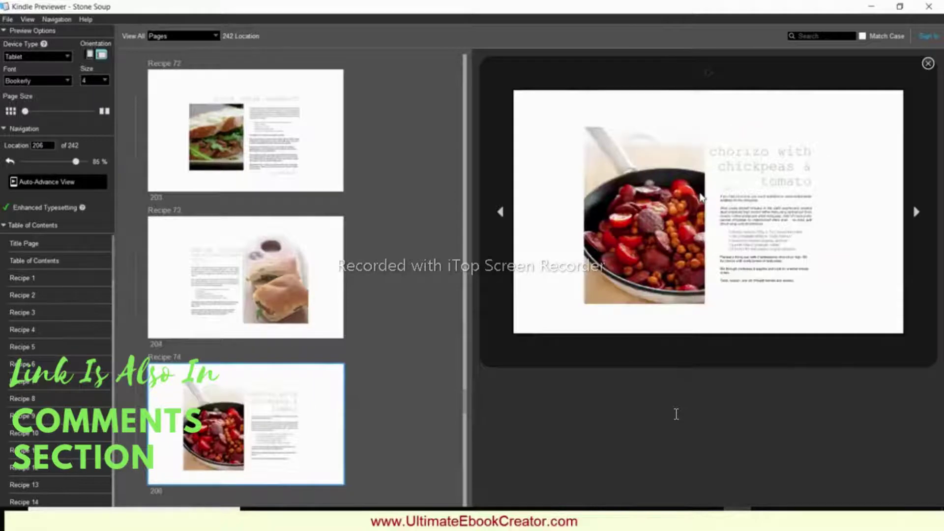
pyautogui.press('Right')
pyautogui.press('Right')
pyautogui.press('Right')
pyautogui.press('Right')
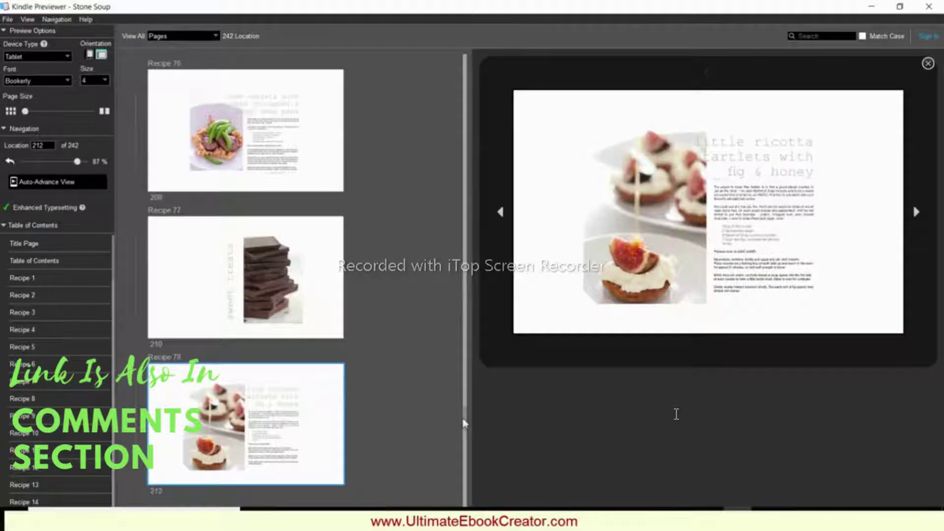
pyautogui.moveTo(468, 418); pyautogui.dragTo(467, 371)
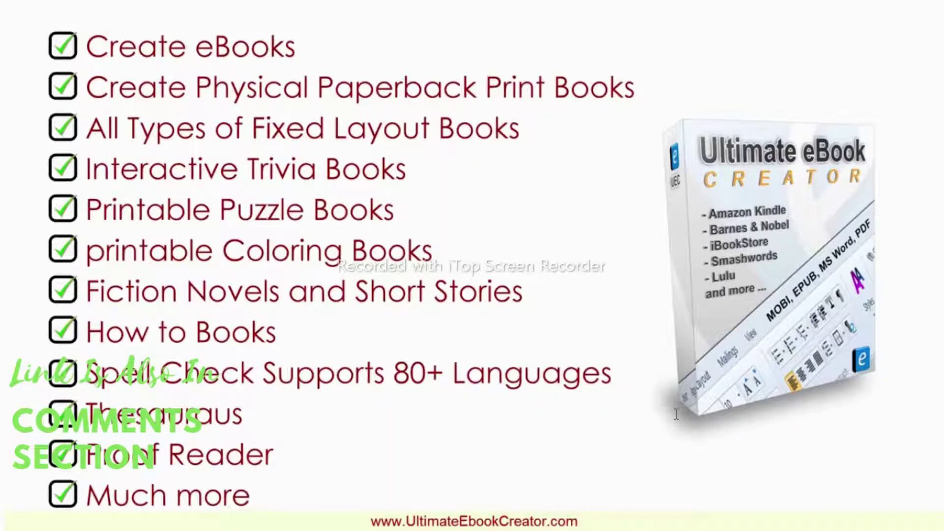